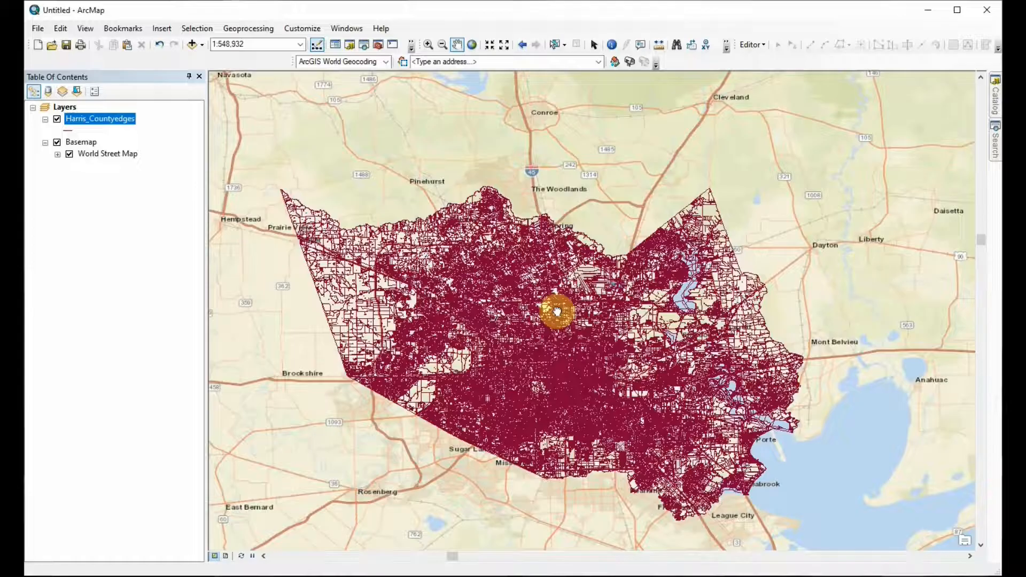
left_click_drag(557, 311, 550, 308)
left_click_drag(571, 273, 597, 220)
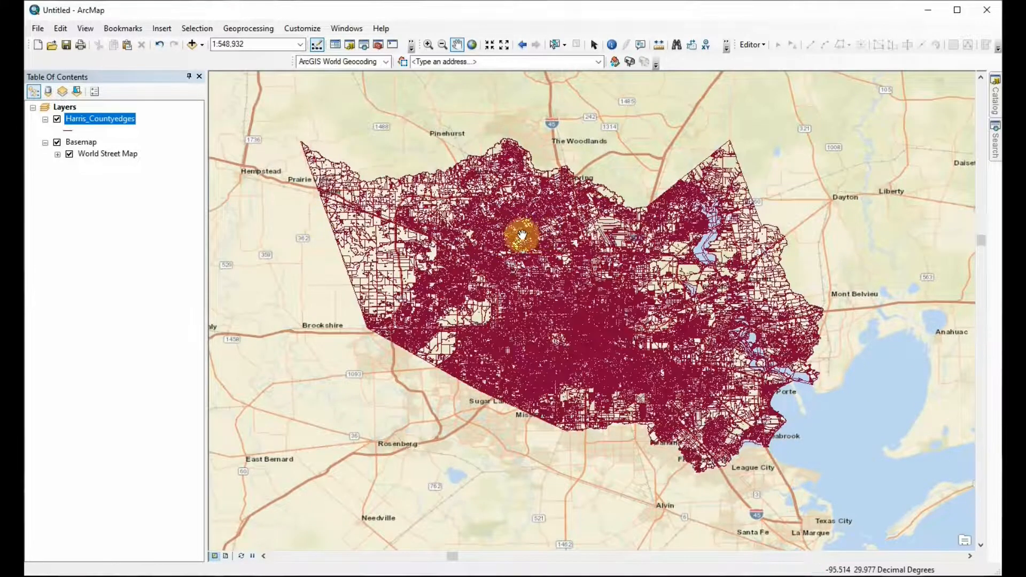
left_click(57, 119)
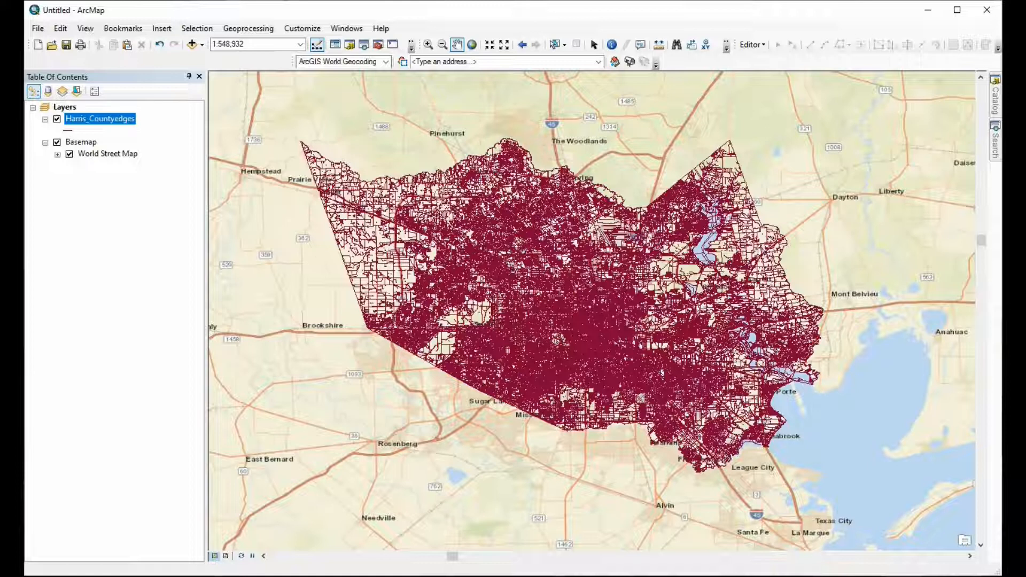
Step: Examine the address list in the Split text file in Notepad, and return to ArcMap
left_click_drag(1001, 235, 802, 87)
scroll(818, 232, "down", 3)
scroll(818, 232, "up", 3)
scroll(819, 229, "down", 3)
scroll(818, 240, "up", 3)
scroll(820, 247, "down", 3)
scroll(820, 247, "up", 3)
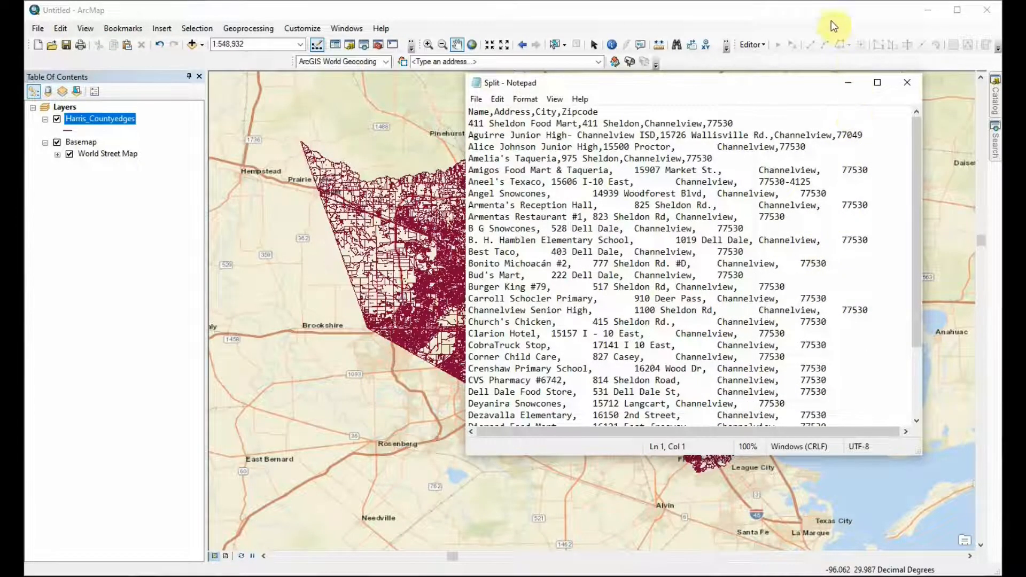
left_click(787, 9)
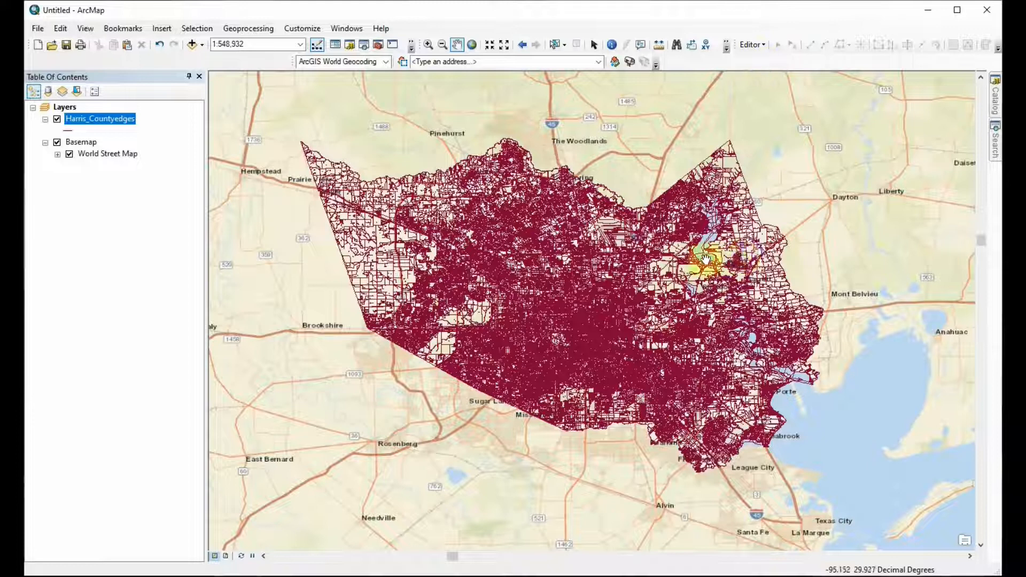
Step: Hide the Harris_Countyedges layer and view the Channelview area east of Houston on the basemap
left_click(57, 119)
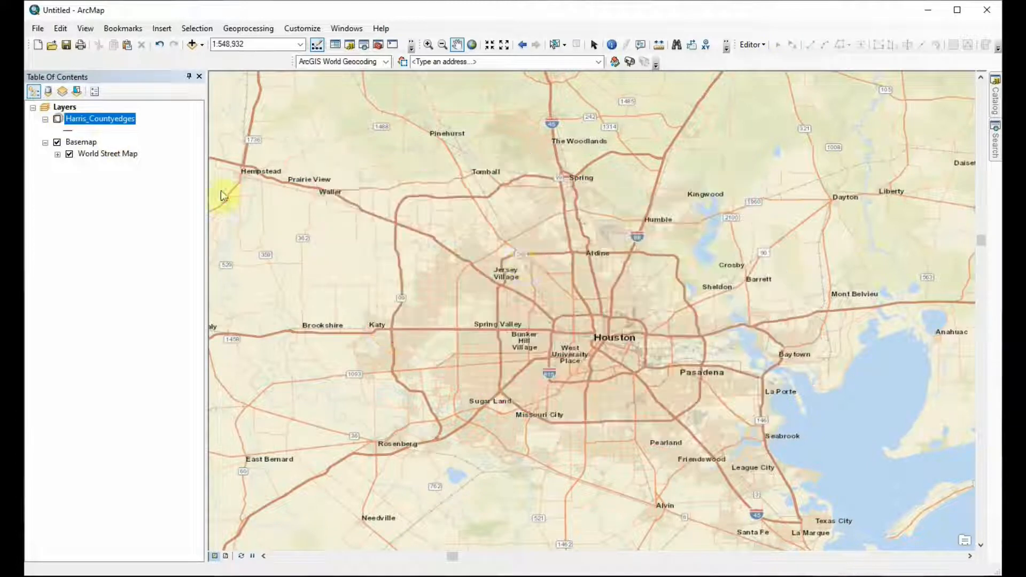
left_click_drag(763, 368, 737, 314)
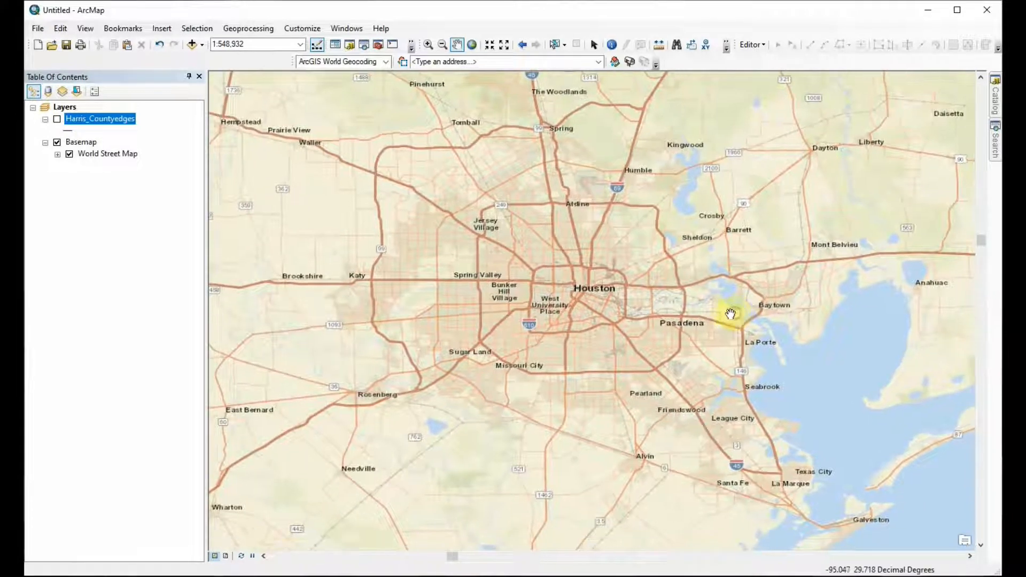
scroll(712, 322, "up", 2)
scroll(712, 323, "down", 4)
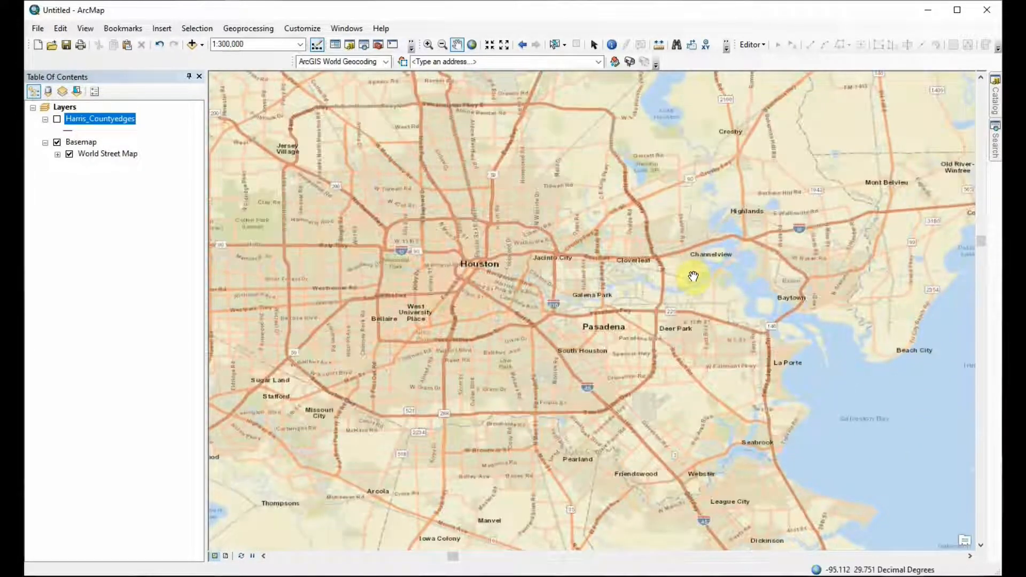
scroll(679, 272, "down", 2)
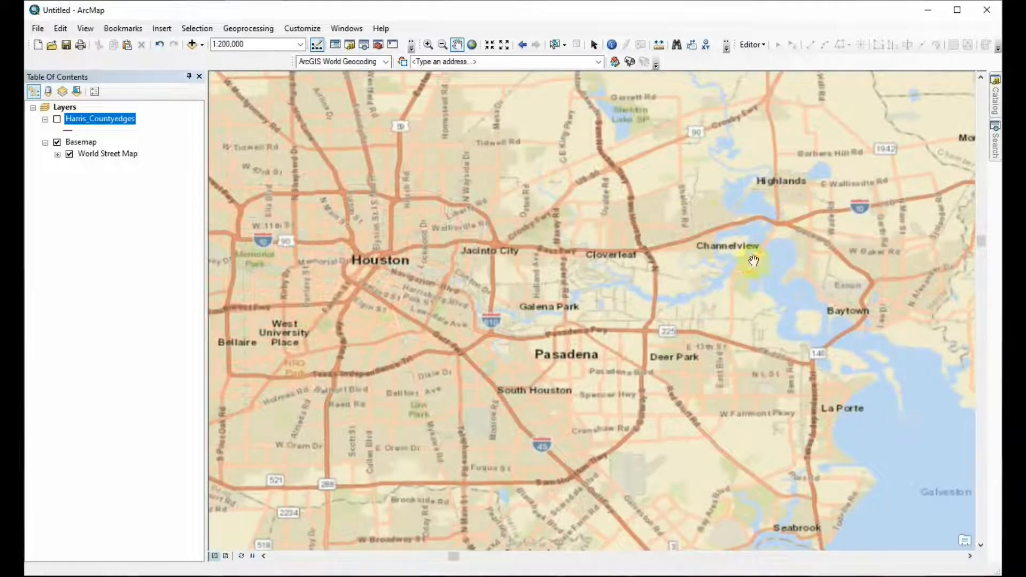
left_click_drag(618, 257, 566, 263)
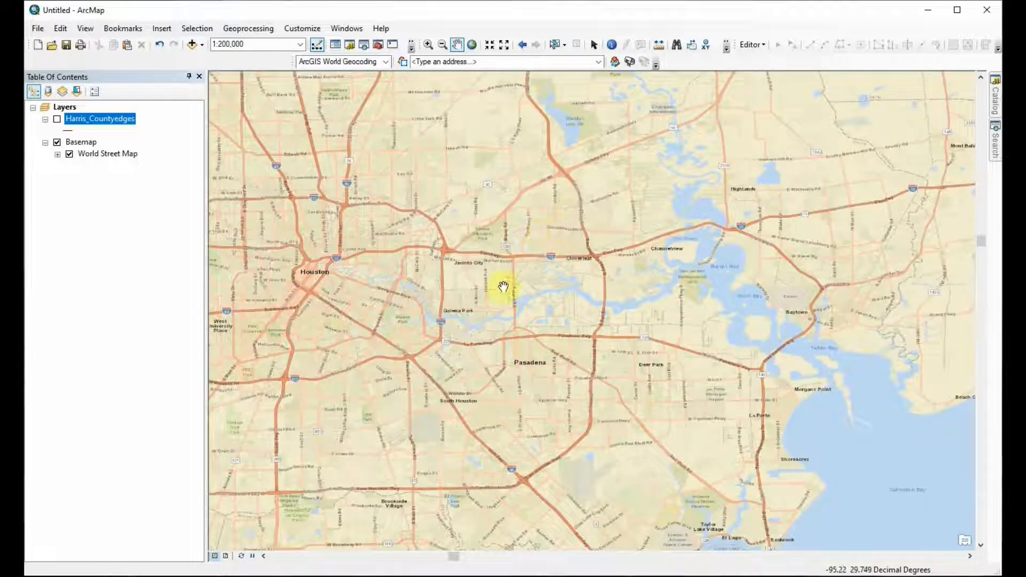
Step: Show the Harris_Countyedges layer and inspect its street lines up close and across the whole county
left_click(57, 119)
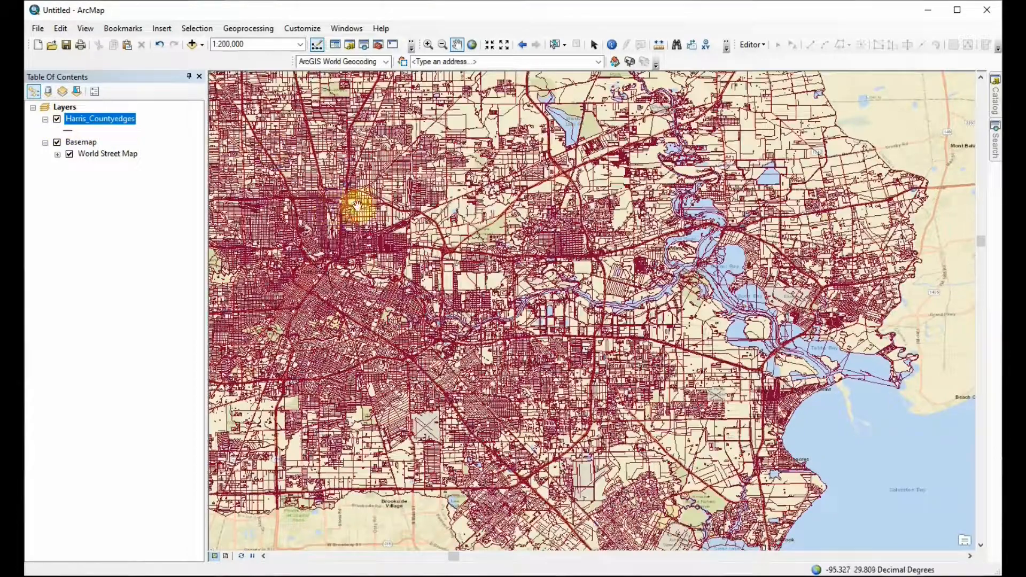
scroll(544, 220, "up", 5)
scroll(550, 218, "down", 7)
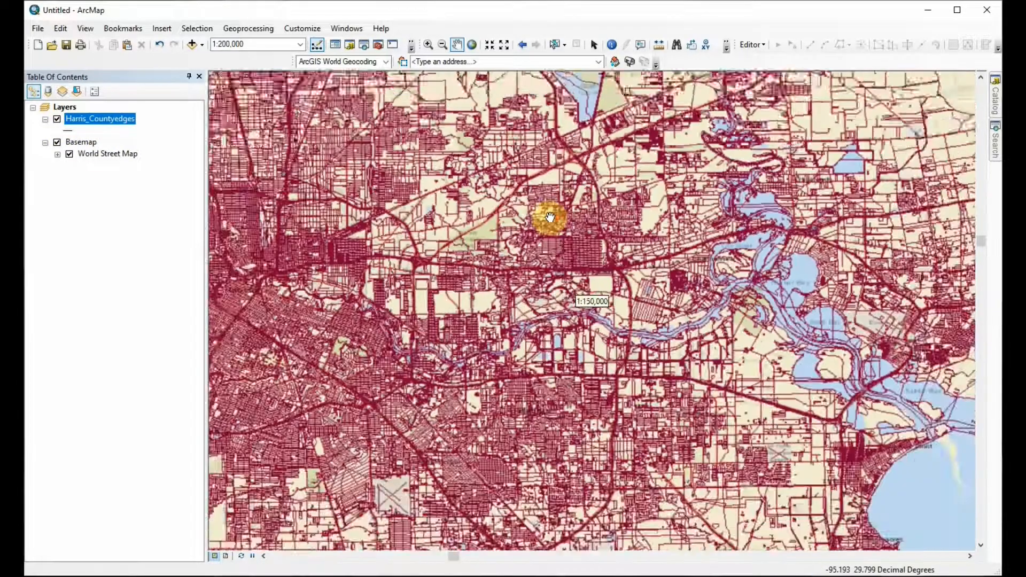
scroll(550, 217, "down", 3)
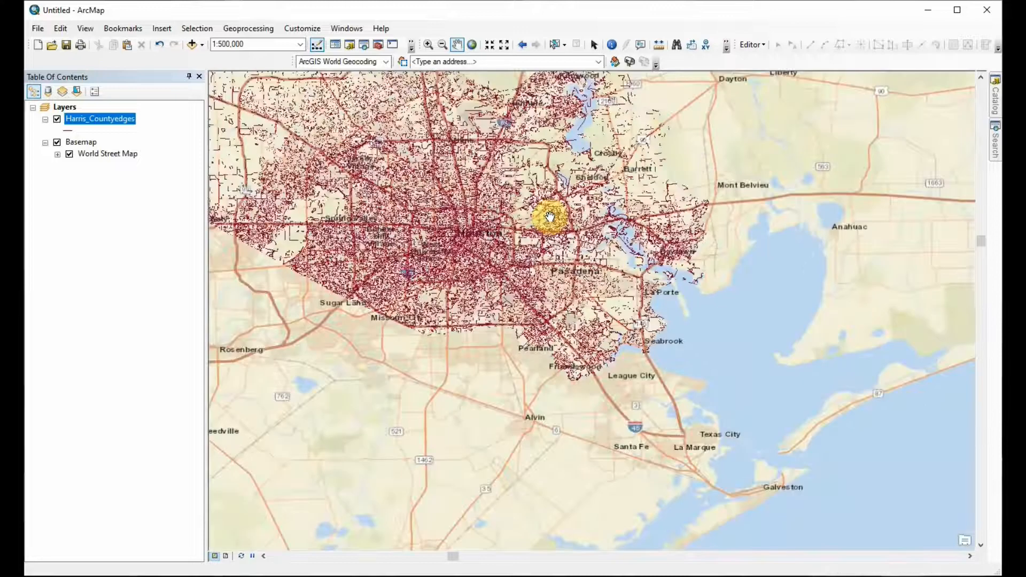
left_click_drag(550, 215, 672, 302)
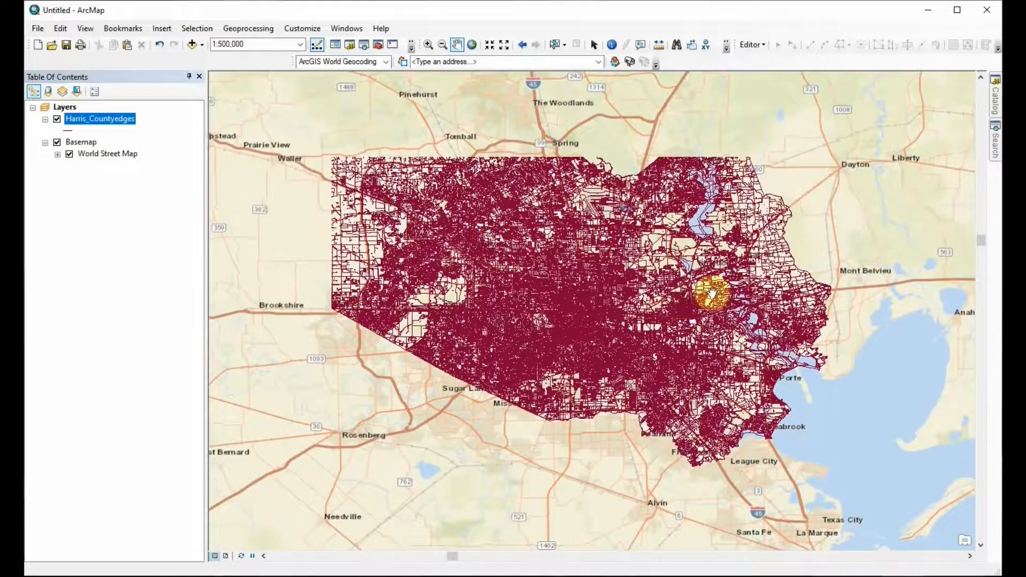
left_click(995, 100)
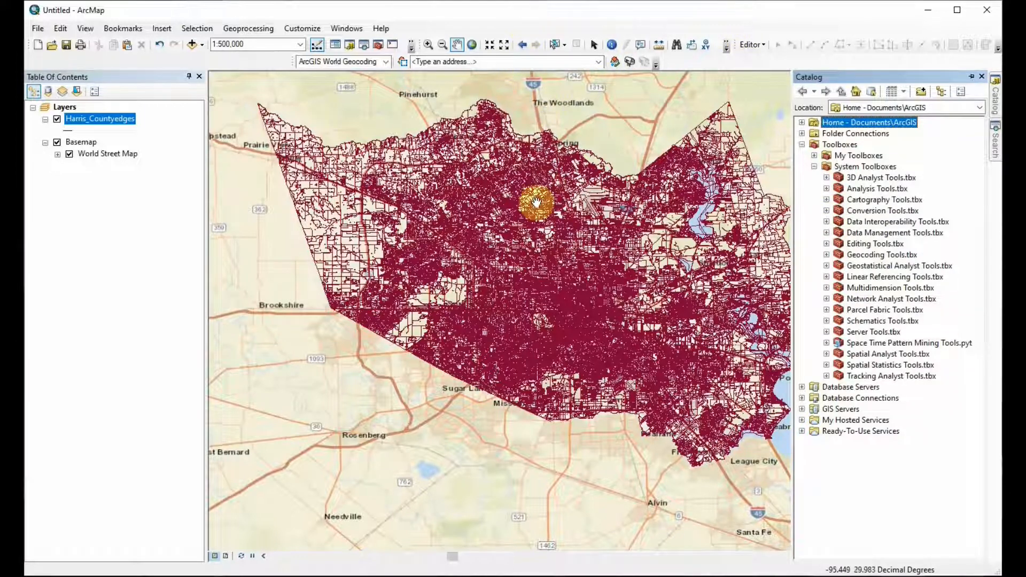
left_click(113, 217)
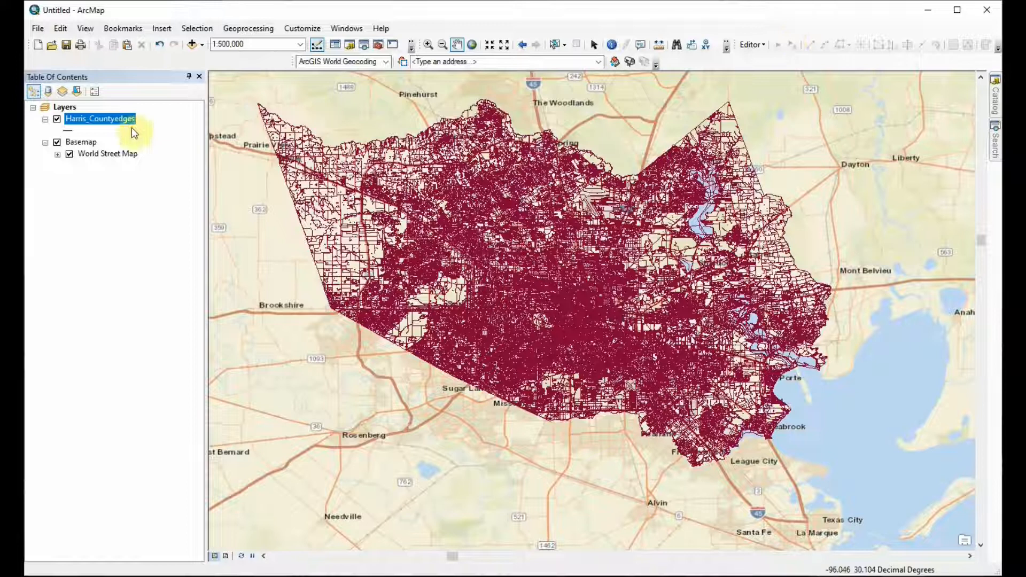
left_click(591, 265)
left_click(57, 119)
left_click(57, 118)
Step: Switch to the Census TIGER/Line Shapefiles site in the browser and go back to its main download page
left_click_drag(694, 575, 684, 47)
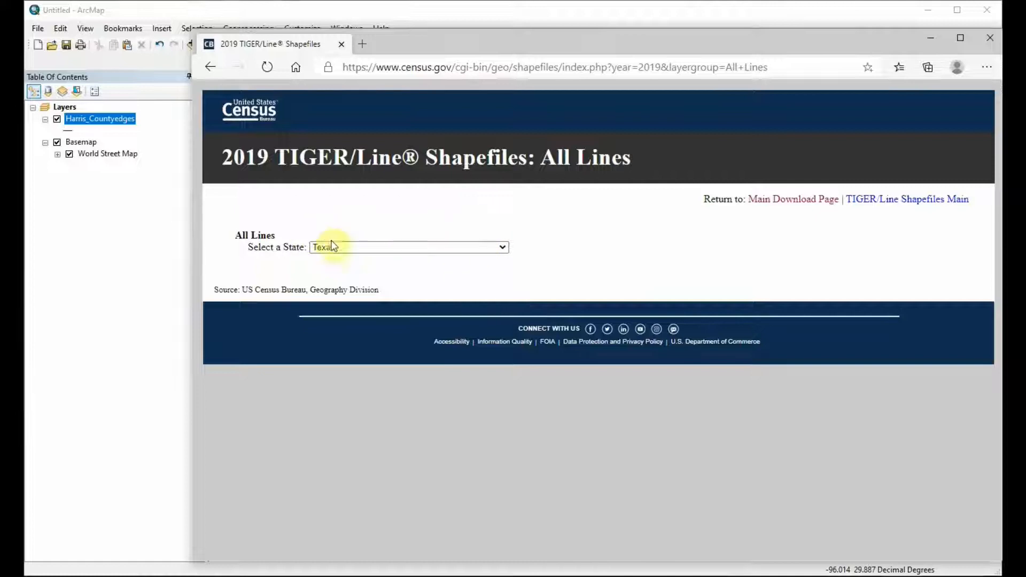
left_click(502, 249)
left_click(502, 249)
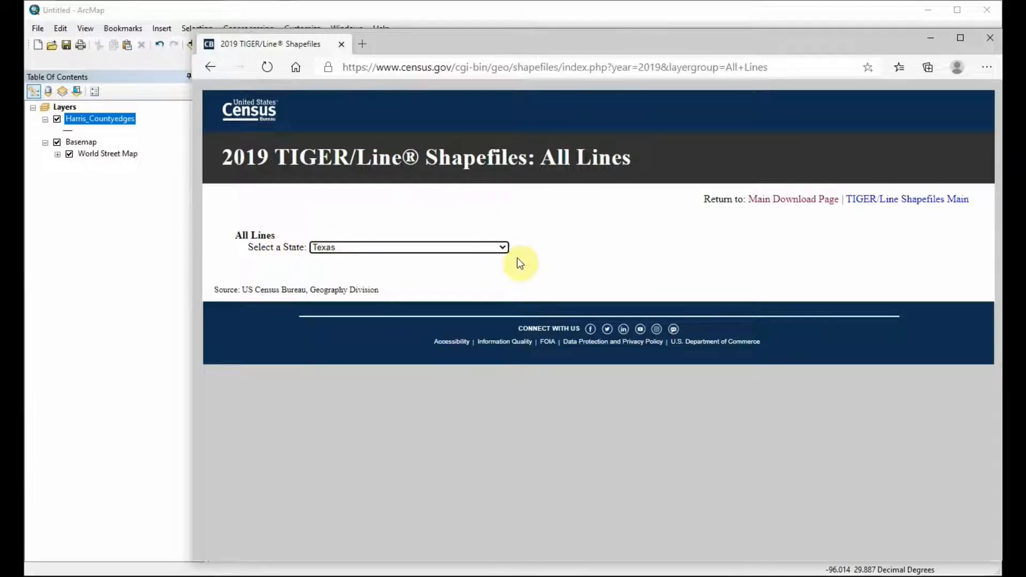
left_click(541, 255)
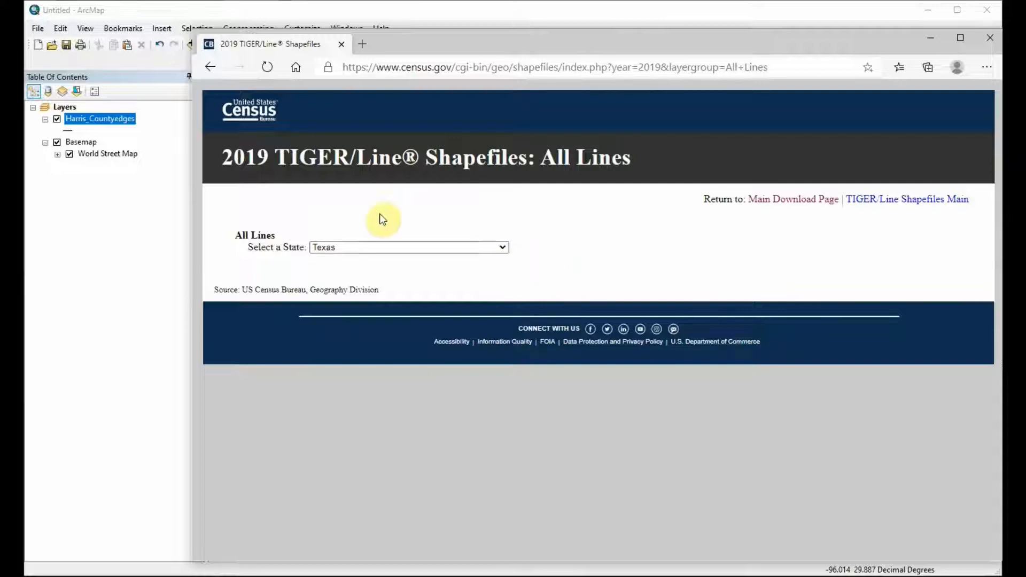
left_click(778, 200)
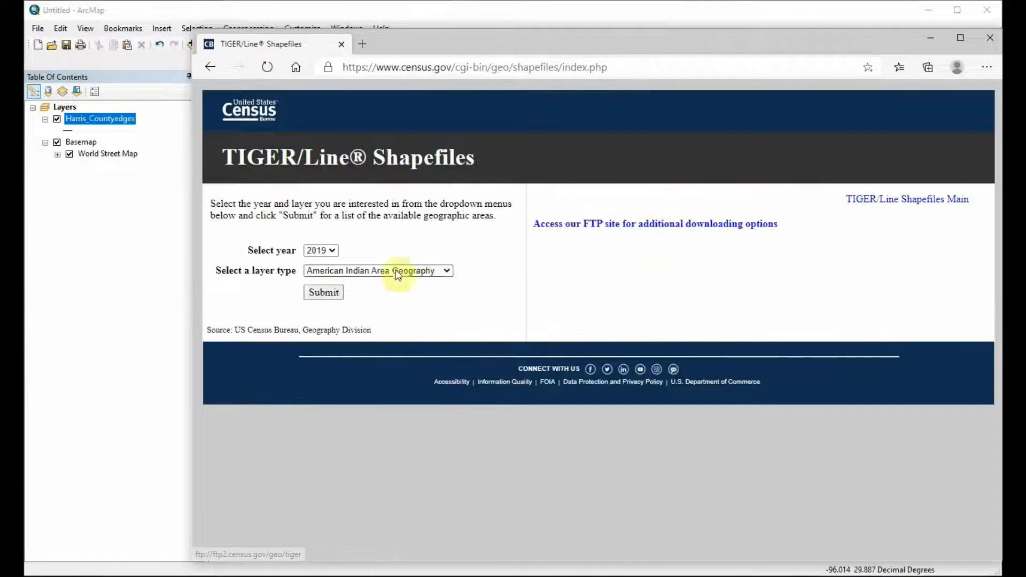
Step: Request the 2019 TIGER/Line shapefiles for the All Lines layer type
left_click(428, 270)
scroll(419, 347, "down", 3)
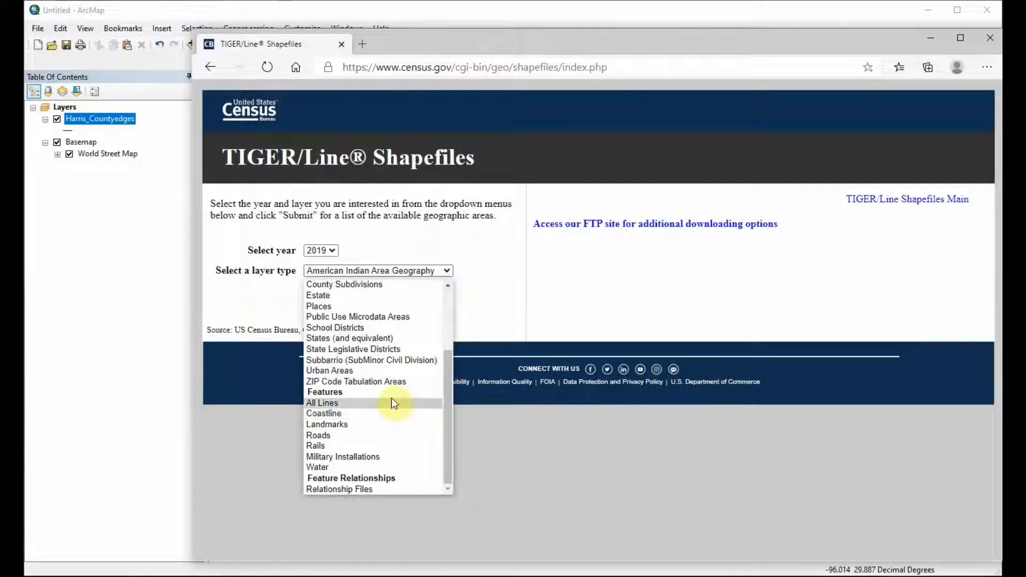
left_click(342, 403)
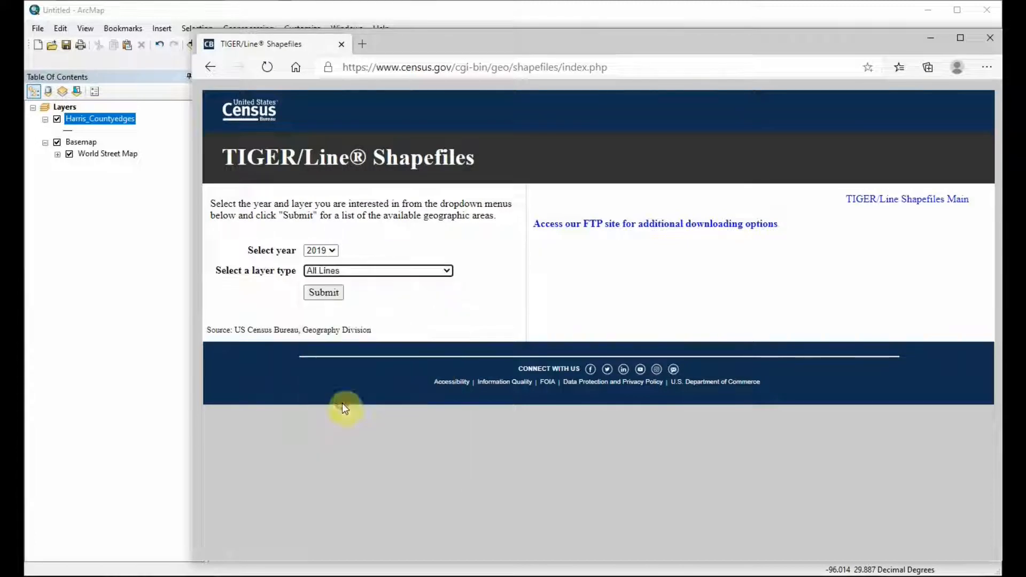
left_click(335, 294)
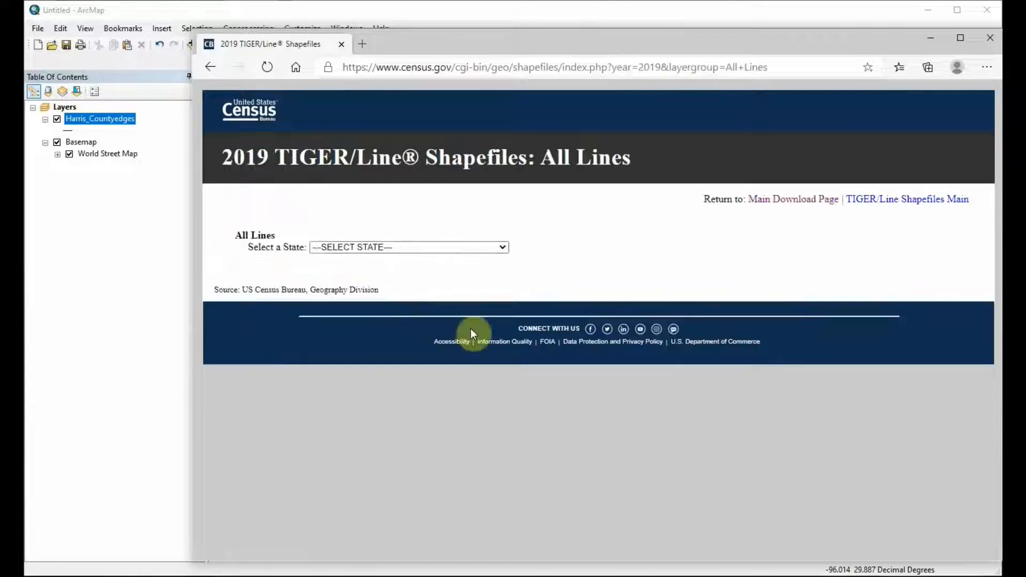
Step: Choose Texas as the state and Harris County as the county for the All Lines shapefile
left_click(503, 248)
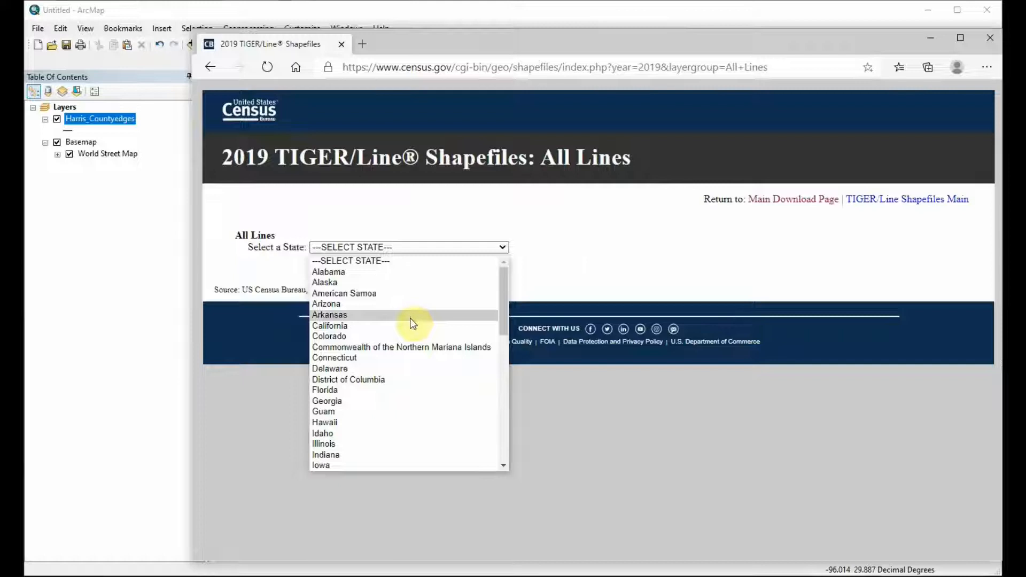
scroll(411, 331, "down", 12)
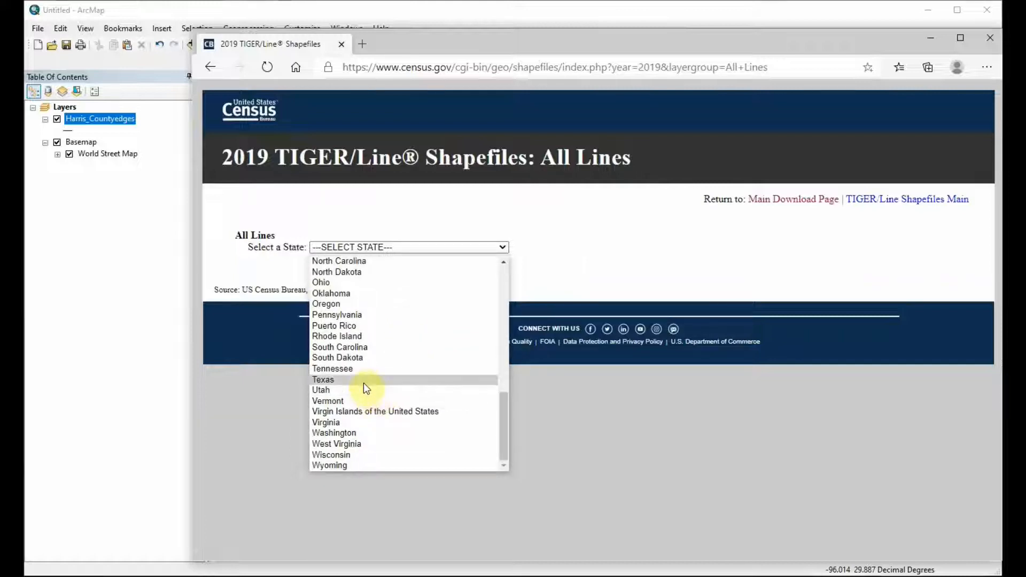
left_click(363, 381)
left_click(417, 272)
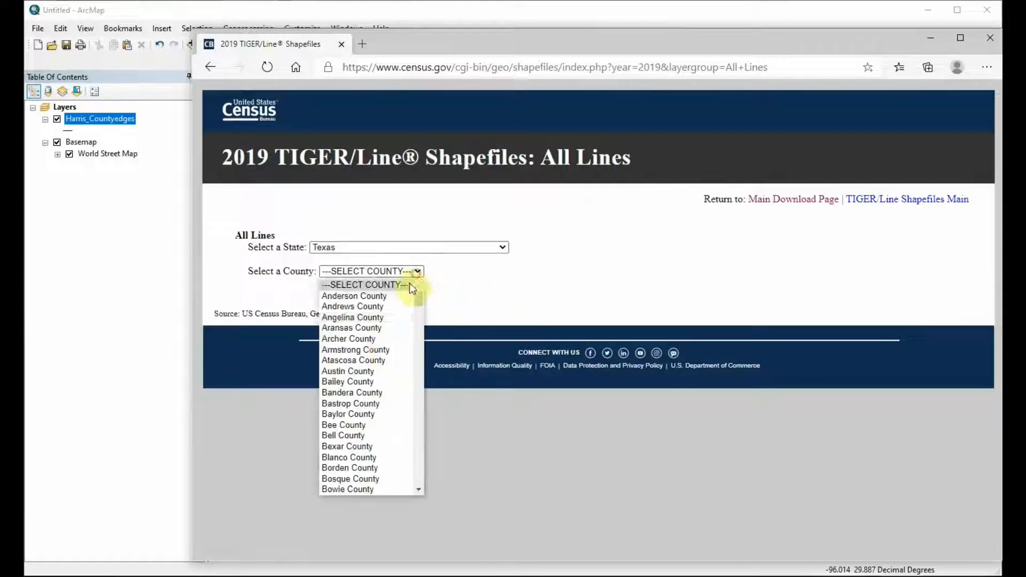
scroll(382, 347, "down", 3)
scroll(381, 360, "down", 20)
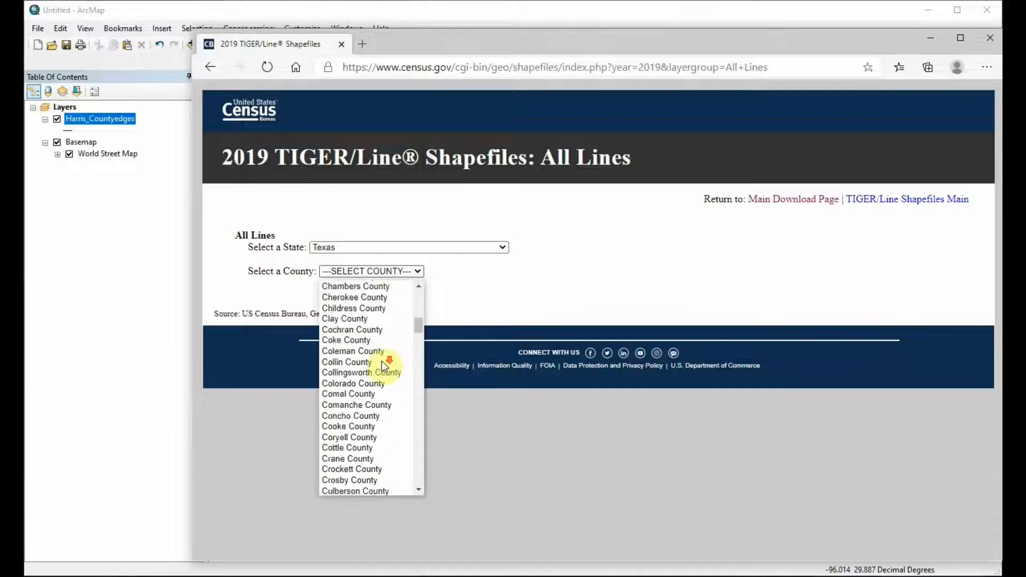
left_click(363, 369)
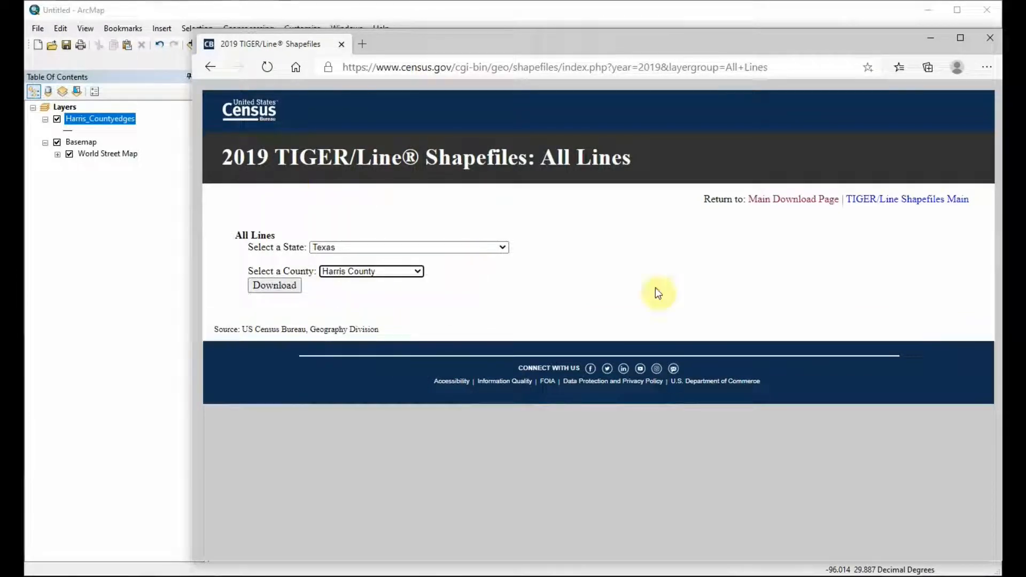
Step: Return to ArcMap and open the attribute table of the Harris_Countyedges layer
left_click(930, 41)
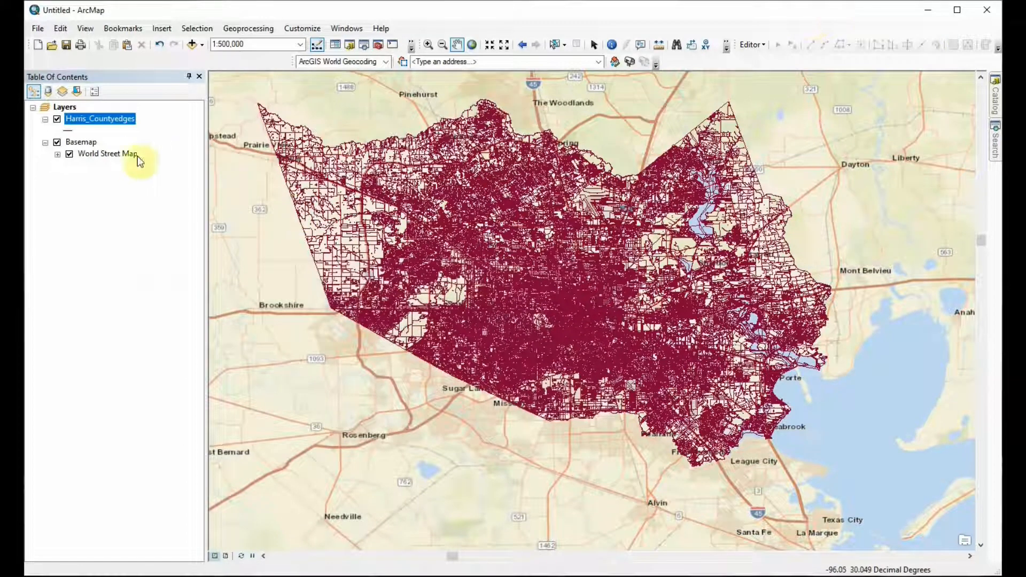
right_click(95, 119)
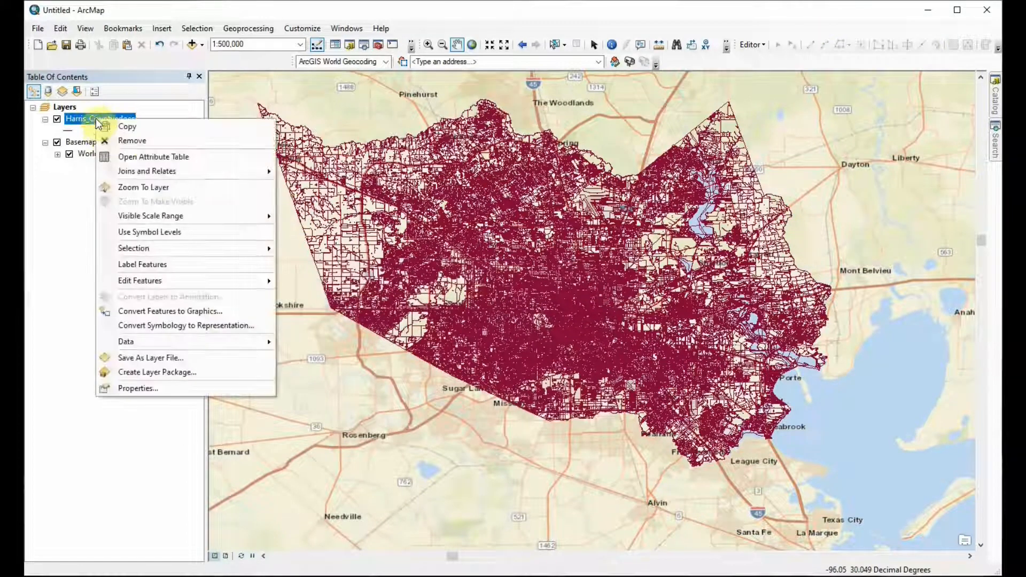
left_click(130, 156)
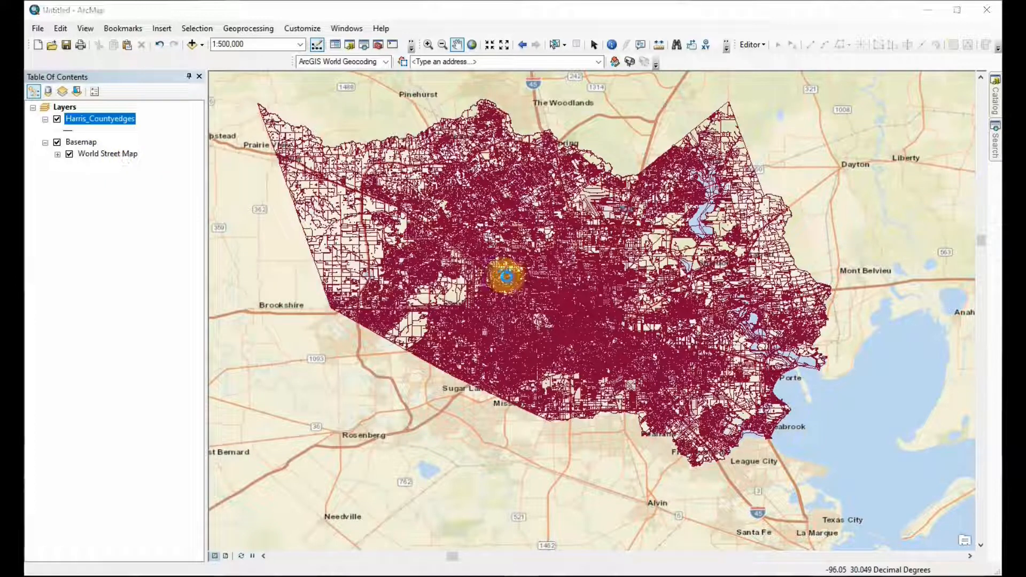
left_click_drag(0, 314, 498, 278)
left_click_drag(395, 407, 379, 534)
Step: Examine the TLID, FULLNAME and left and right address range columns of the Harris_Countyedges table, and close the table
left_click(286, 314)
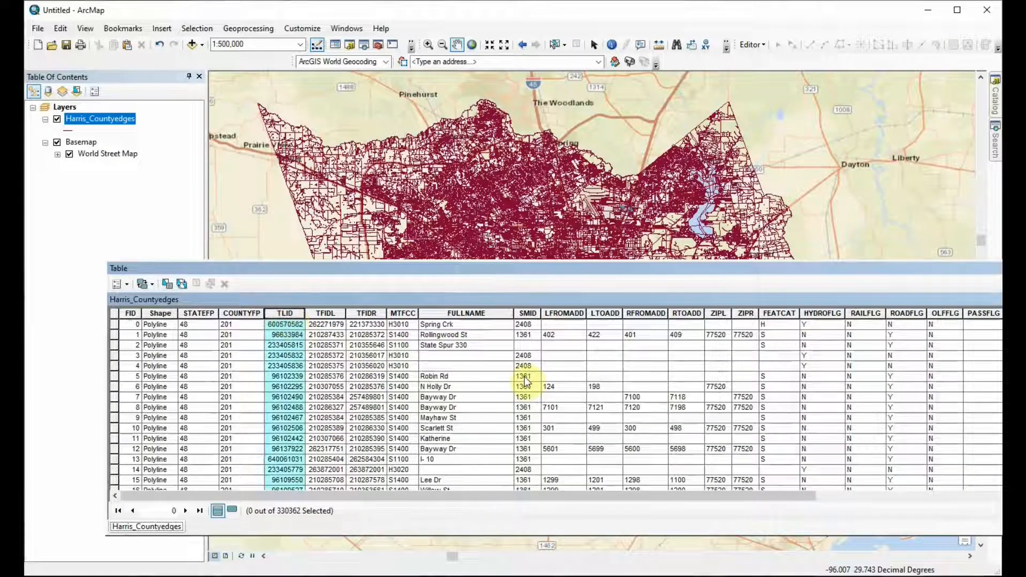
left_click(465, 313)
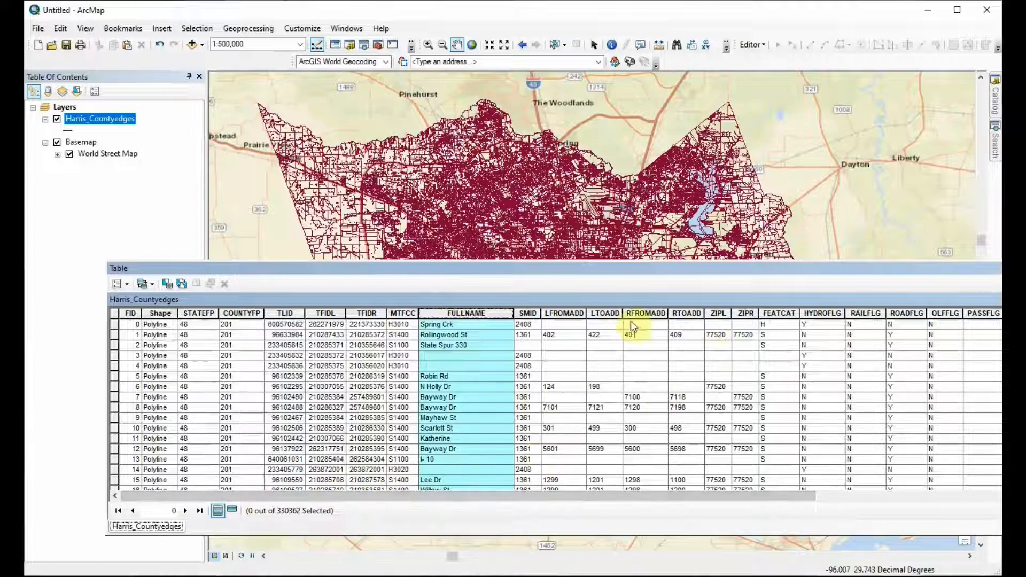
left_click(560, 317)
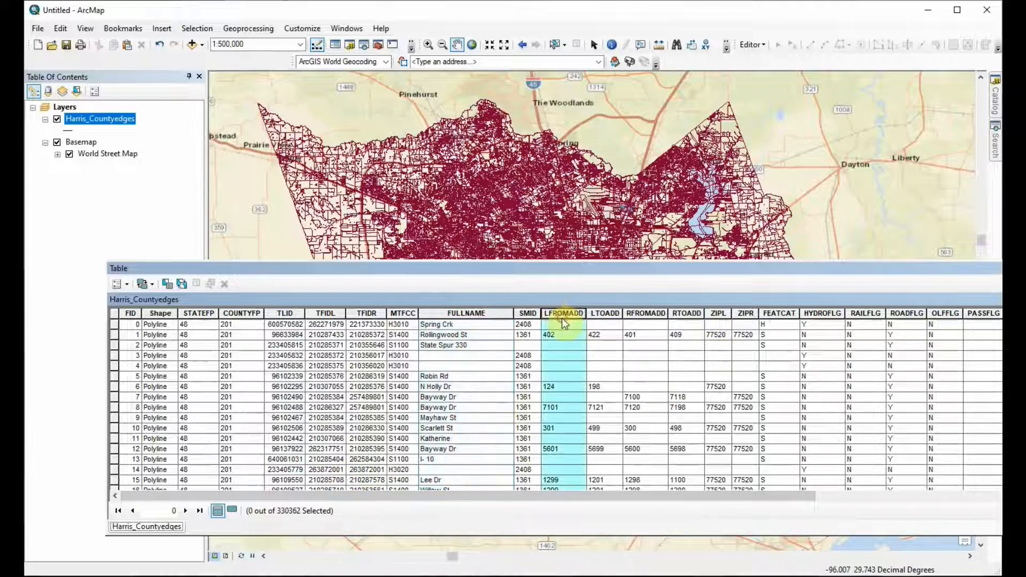
left_click(605, 314)
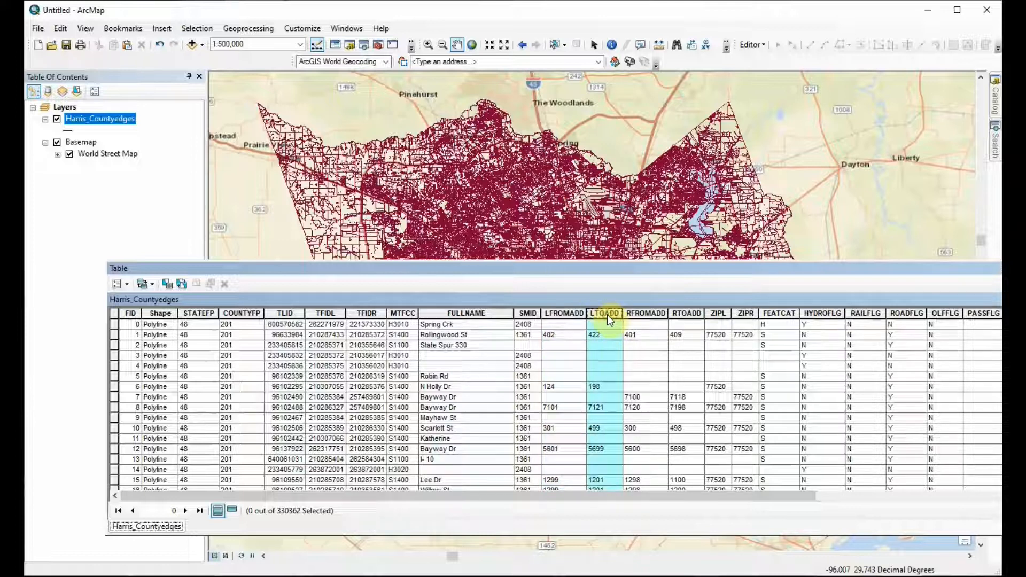
left_click(651, 315)
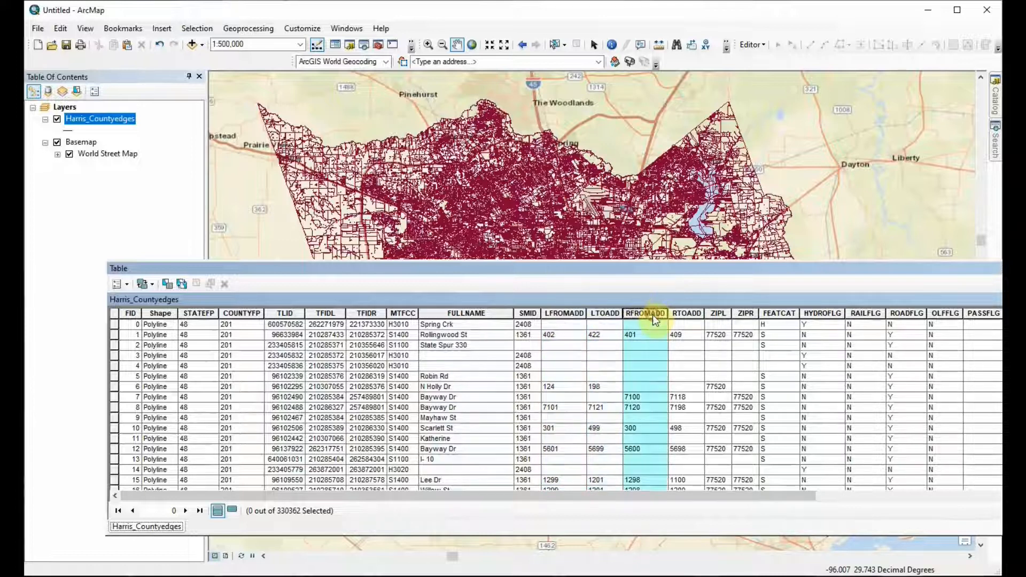
left_click(687, 315)
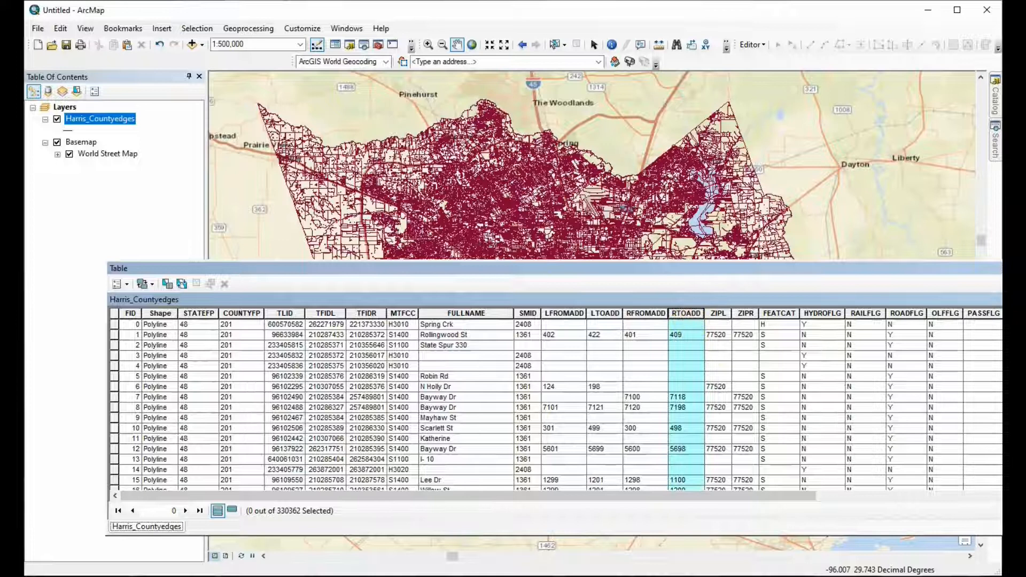
left_click(1001, 268)
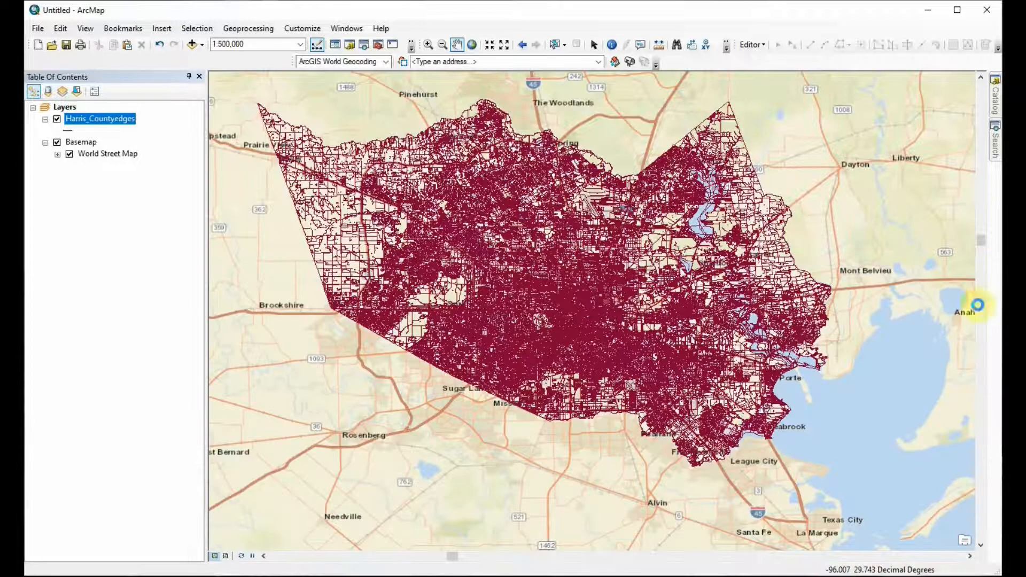
Step: Start the Create Address Locator tool from the Geocoding toolbox and set the locator style to US Address - Dual Ranges
left_click(995, 102)
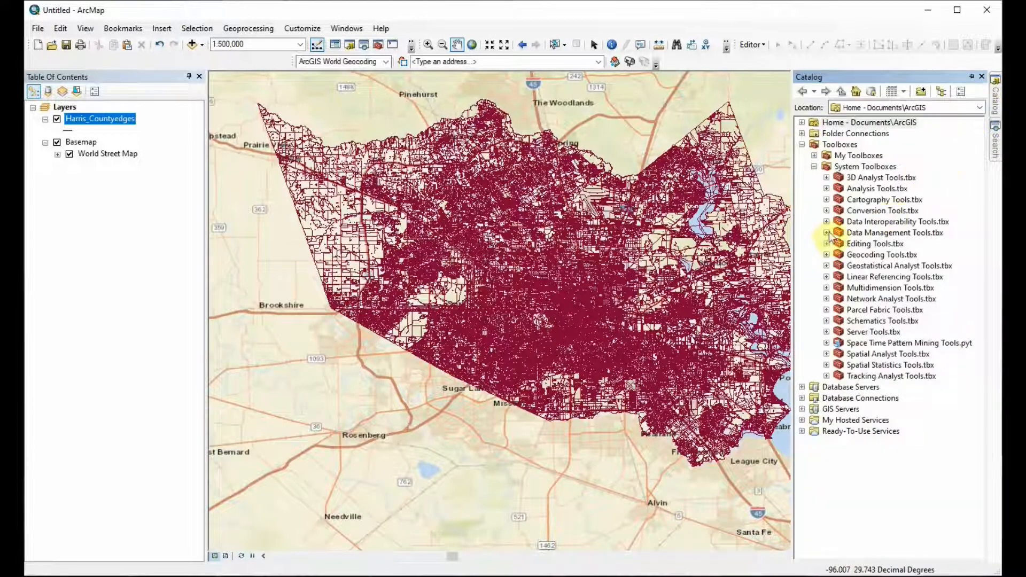
left_click(827, 254)
double_click(917, 267)
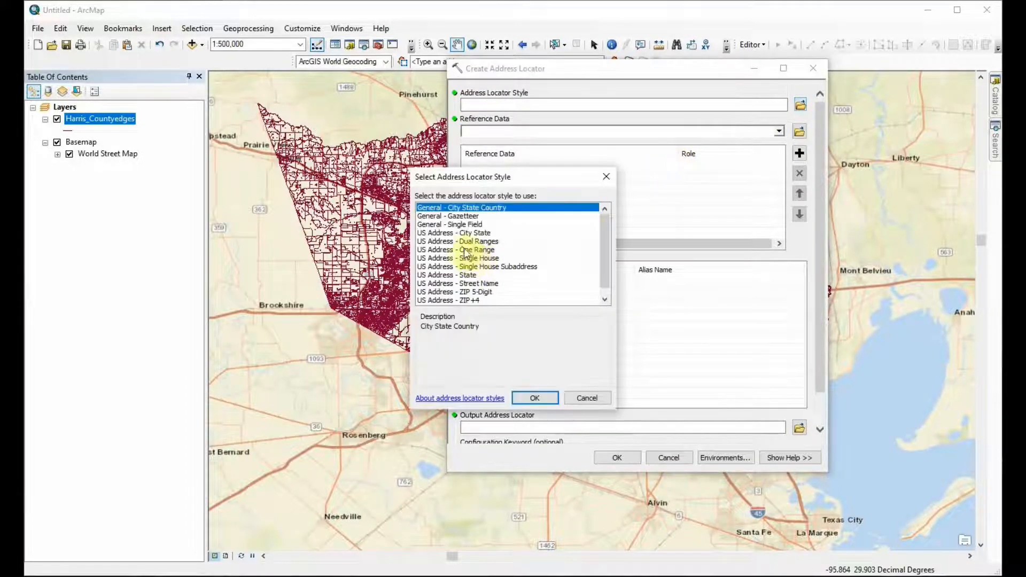
left_click(460, 241)
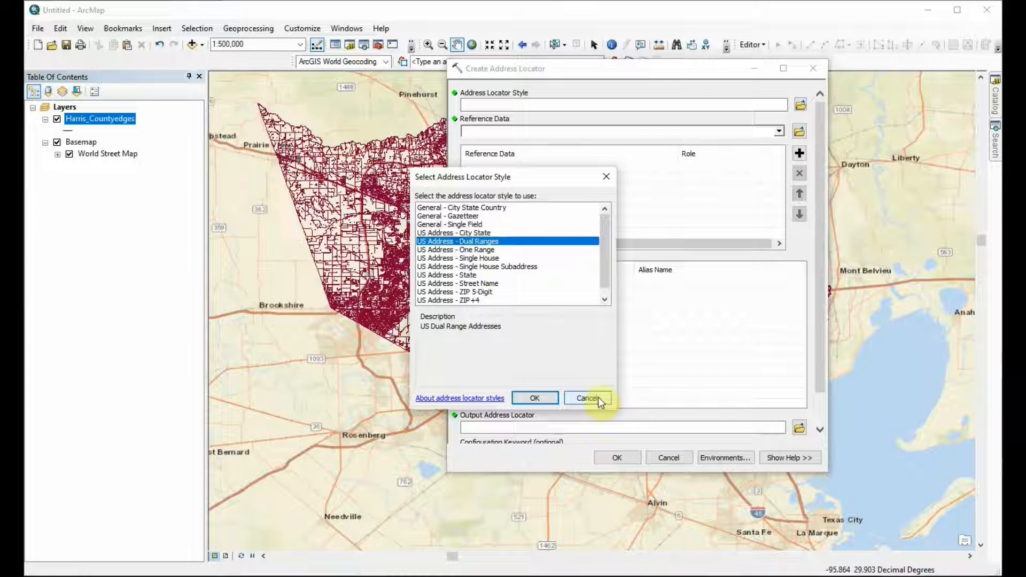
left_click_drag(539, 178, 488, 150)
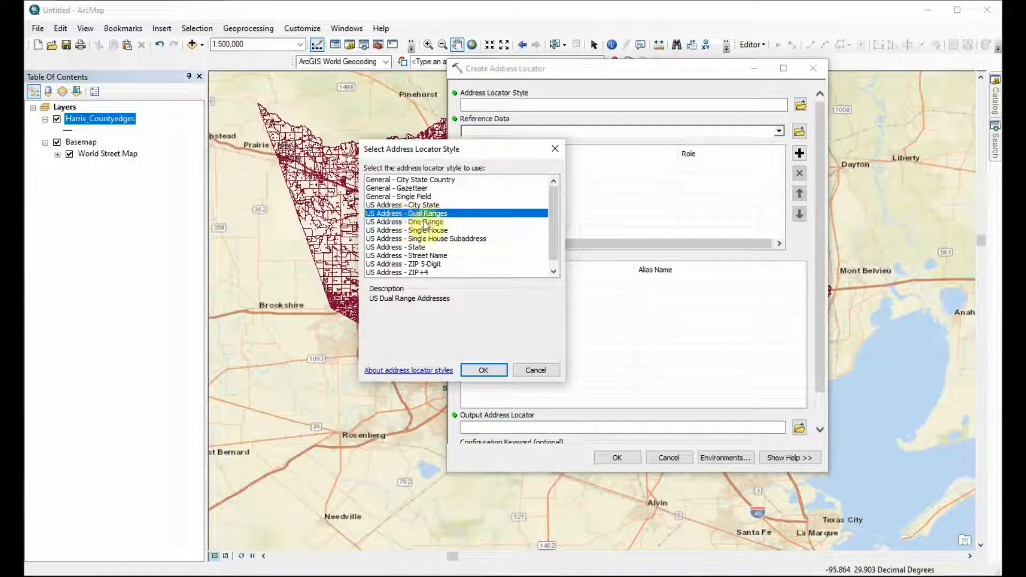
left_click(492, 370)
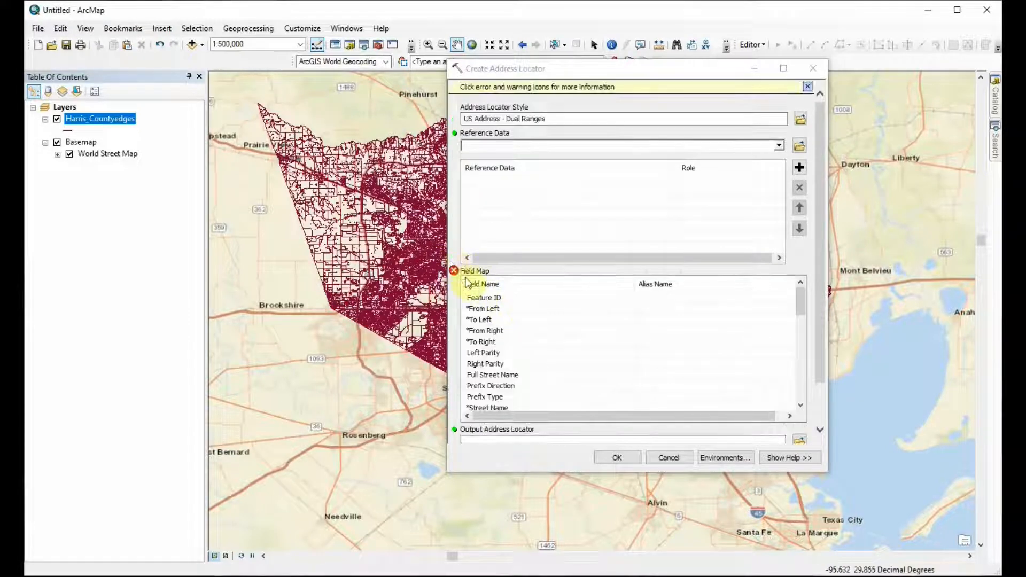
Step: Examine the field map of the Dual Ranges style to see which fields it requires
mouse_move(457, 274)
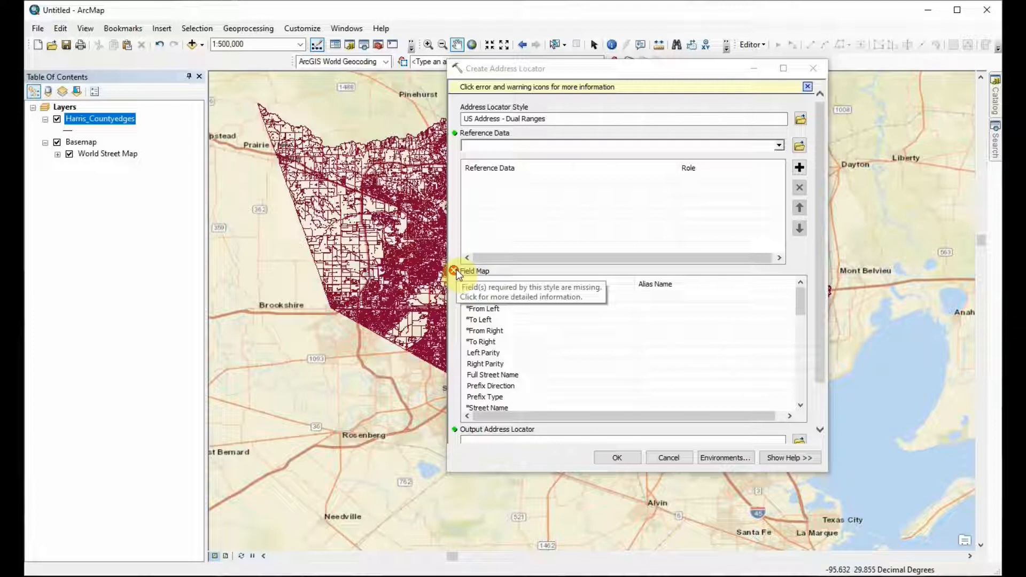
scroll(694, 311, "down", 1)
scroll(694, 312, "down", 3)
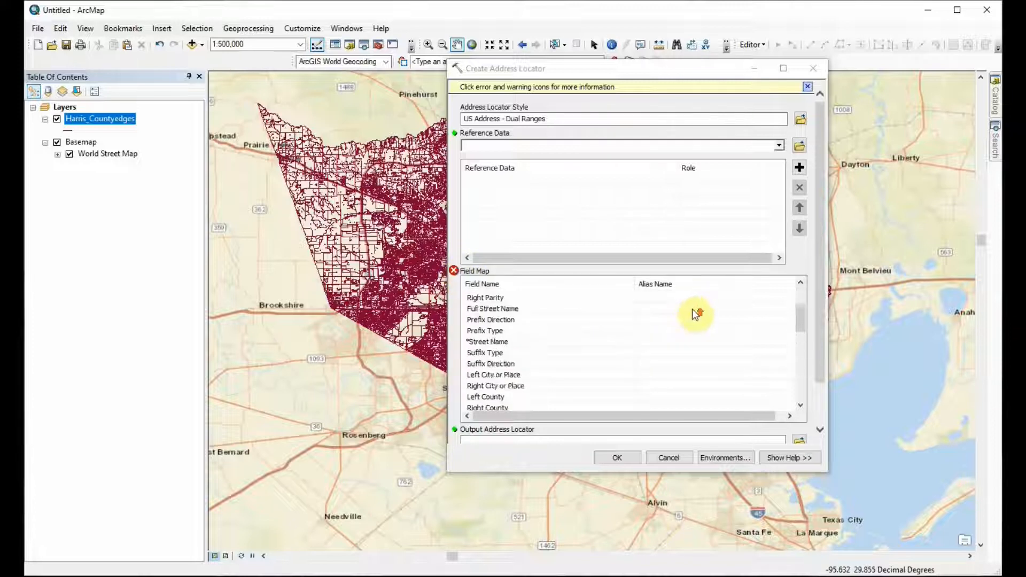
scroll(694, 314, "up", 5)
scroll(510, 309, "down", 4)
scroll(510, 308, "up", 4)
scroll(697, 302, "down", 4)
scroll(696, 302, "up", 4)
scroll(697, 303, "down", 1)
scroll(698, 305, "up", 1)
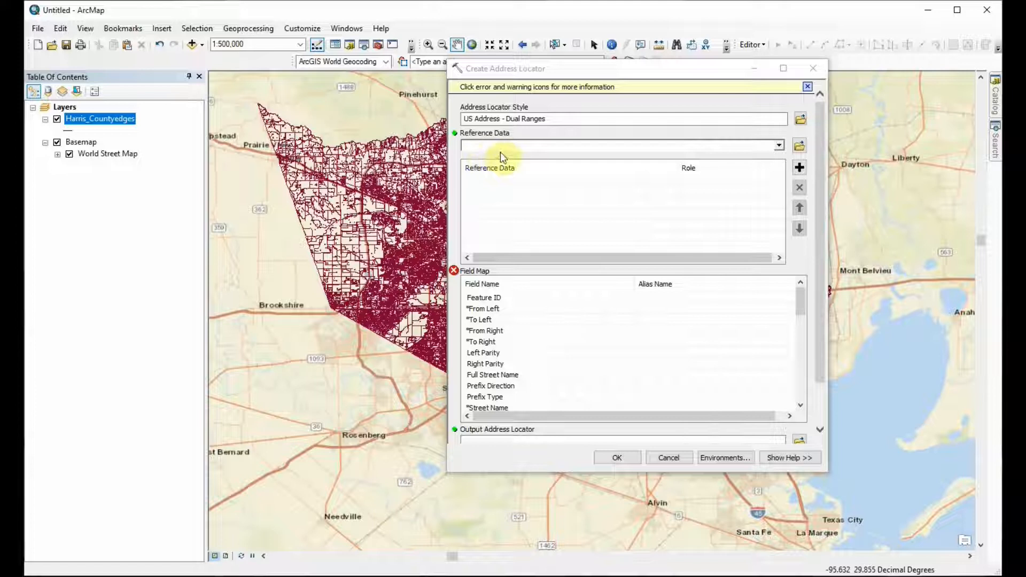
Step: Check which layers are offered as reference data and read through the style's city, county, state and ZIP fields
left_click(779, 145)
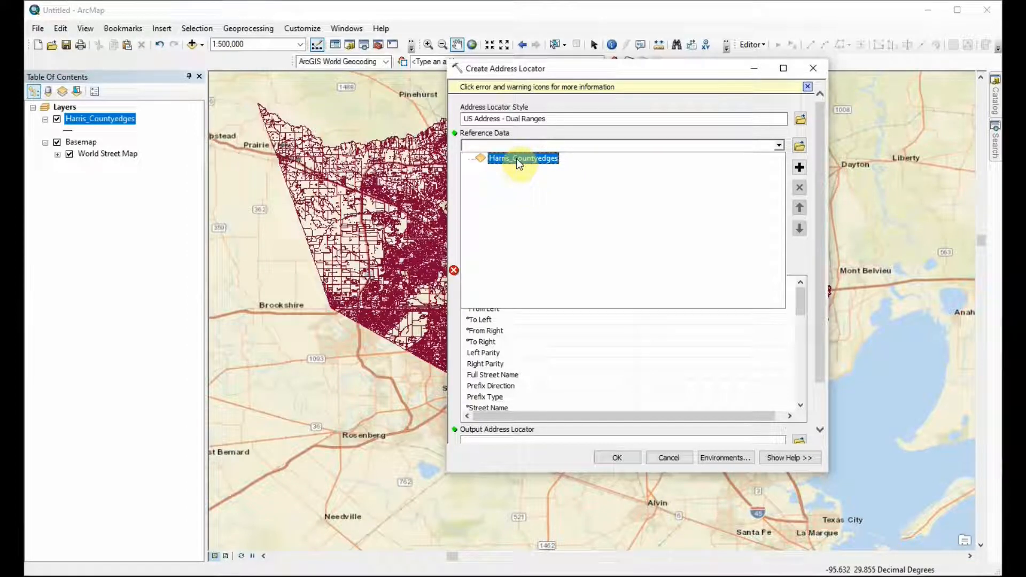
left_click(620, 106)
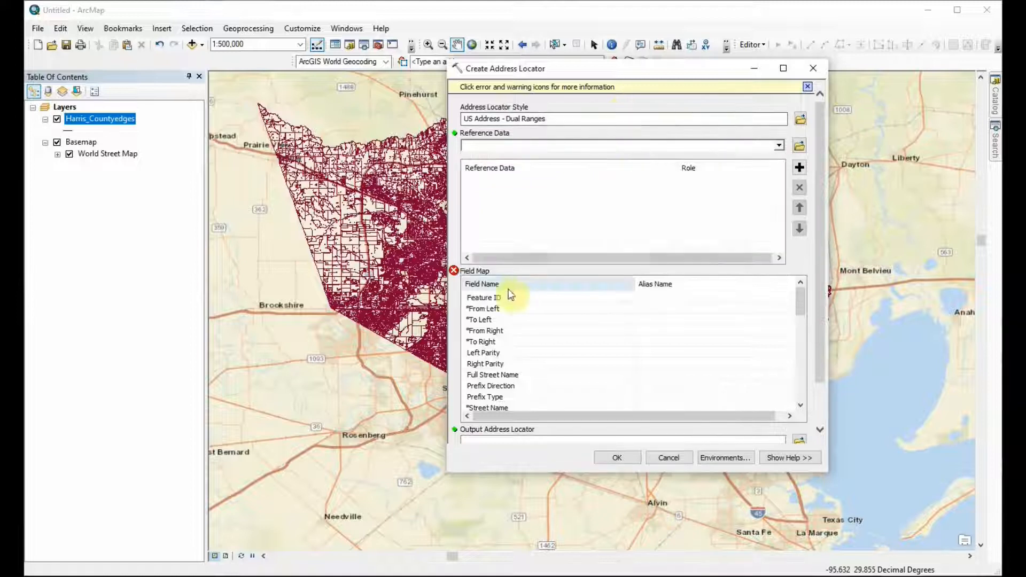
left_click(780, 145)
left_click(781, 146)
scroll(544, 315, "down", 6)
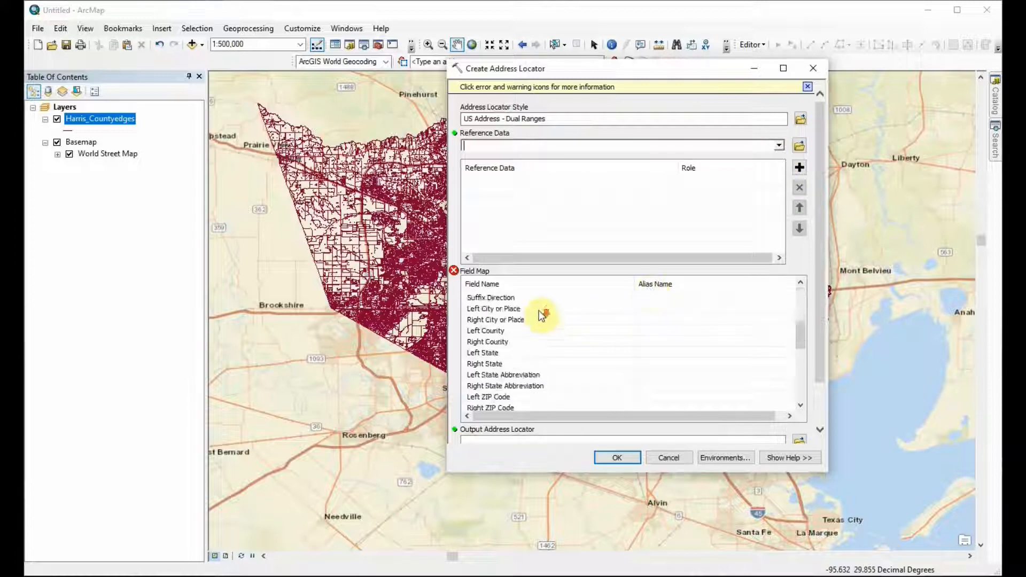
scroll(540, 315, "up", 6)
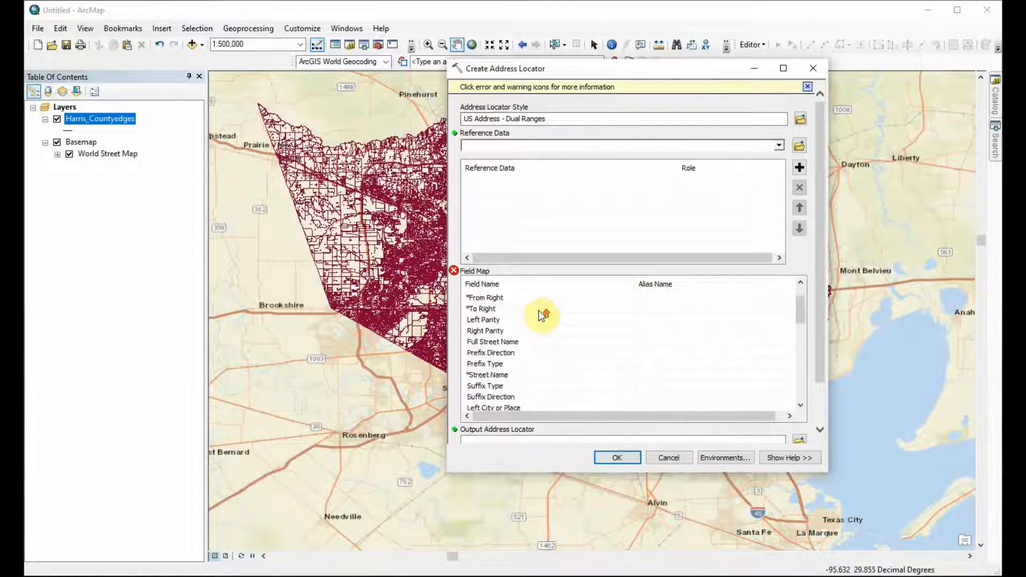
scroll(677, 304, "down", 9)
scroll(678, 305, "up", 8)
scroll(521, 302, "up", 1)
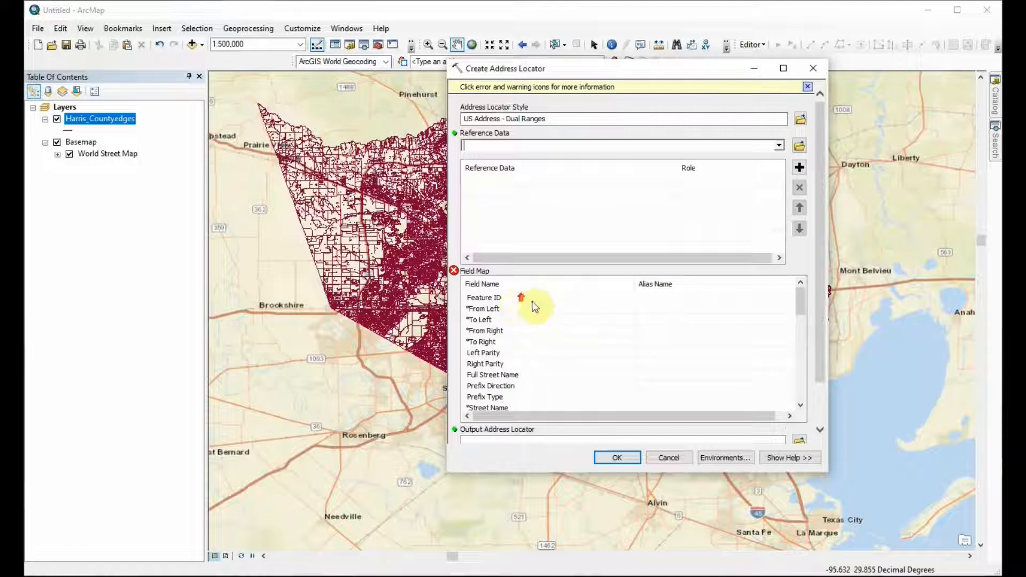
Step: Recheck the Harris_Countyedges attribute table, close it, and add Harris_Countyedges as the locator's reference data
right_click(128, 118)
left_click(173, 152)
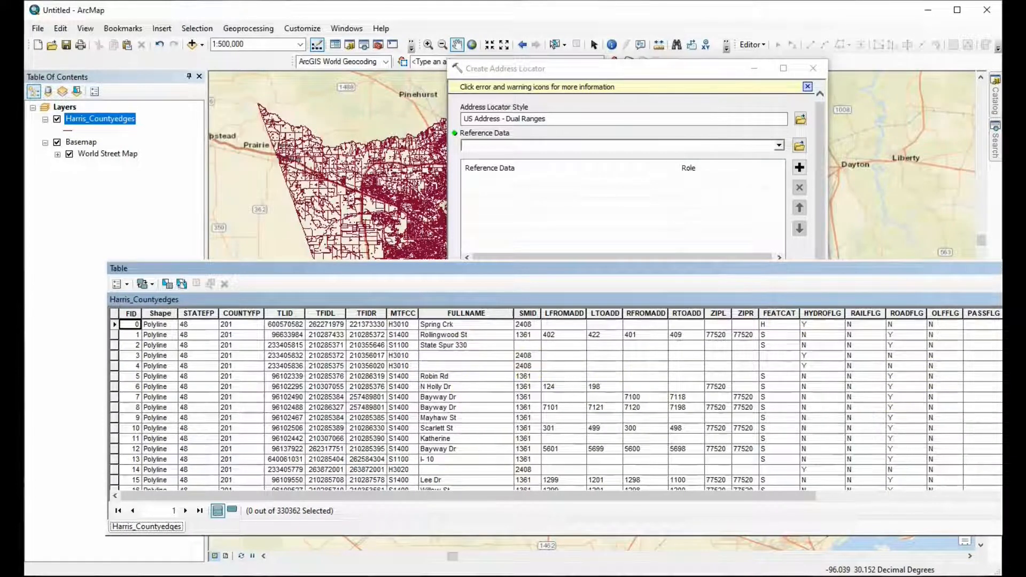
left_click(1002, 268)
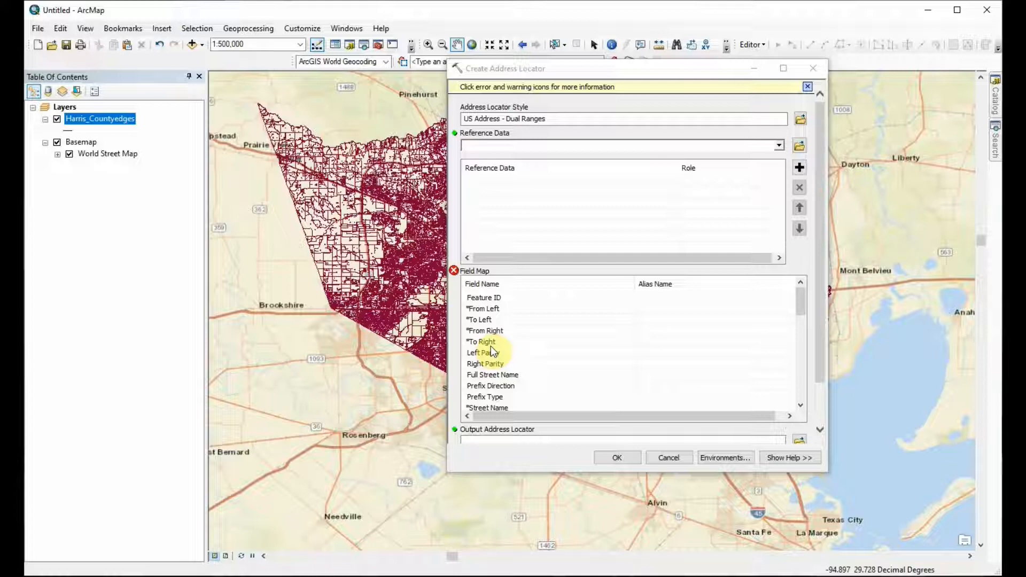
scroll(521, 342, "down", 3)
scroll(521, 342, "up", 3)
left_click(779, 146)
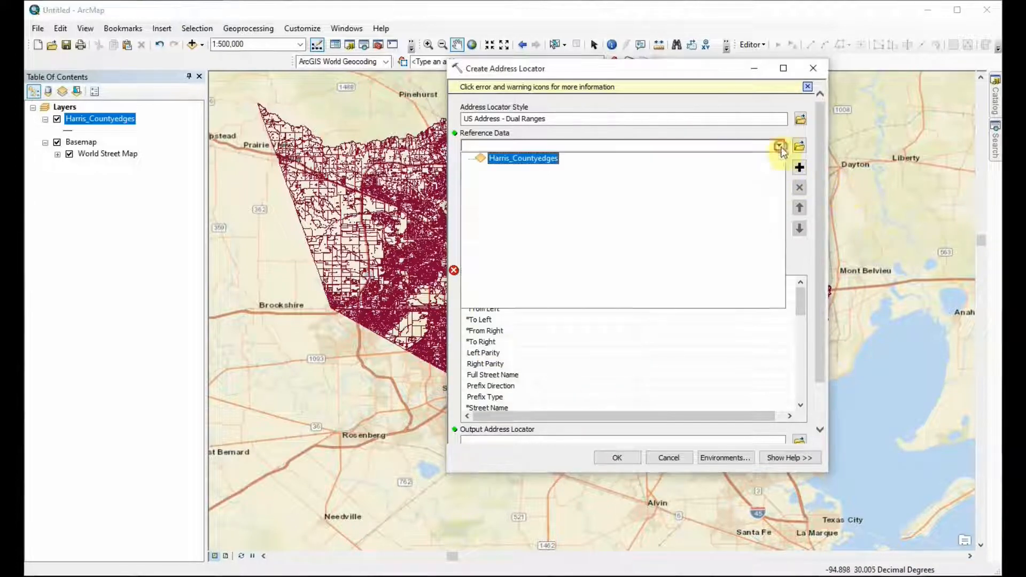
left_click(526, 158)
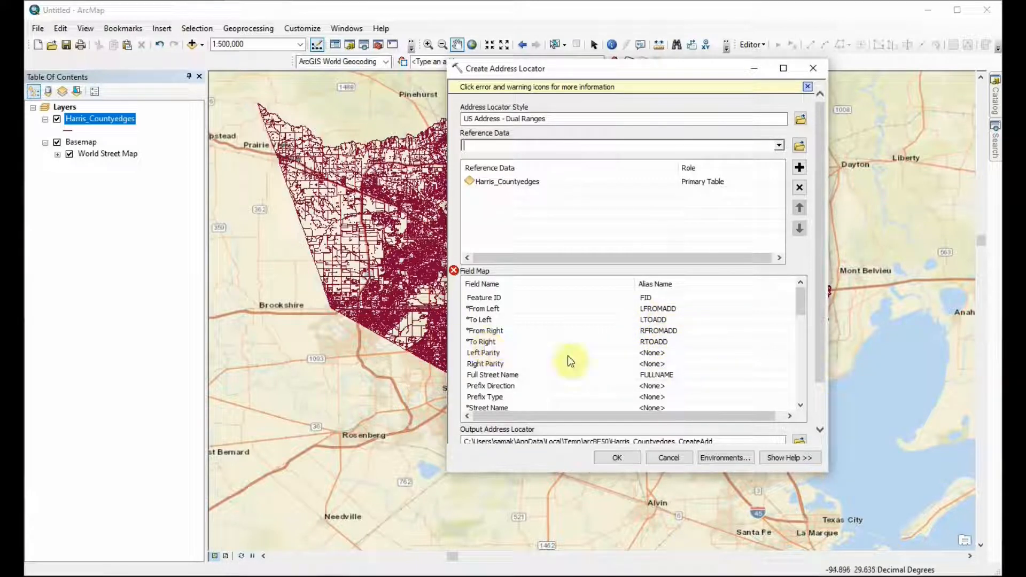
Step: Review the alias names assigned in the field map and look for required fields left unmapped
scroll(594, 367, "down", 2)
scroll(594, 366, "up", 2)
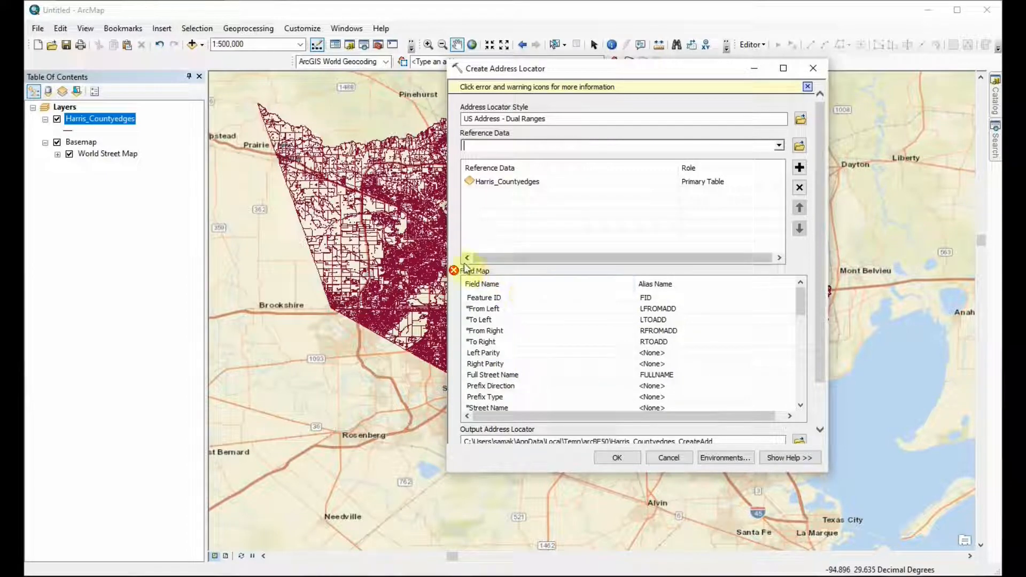
scroll(685, 338, "down", 4)
scroll(685, 337, "up", 4)
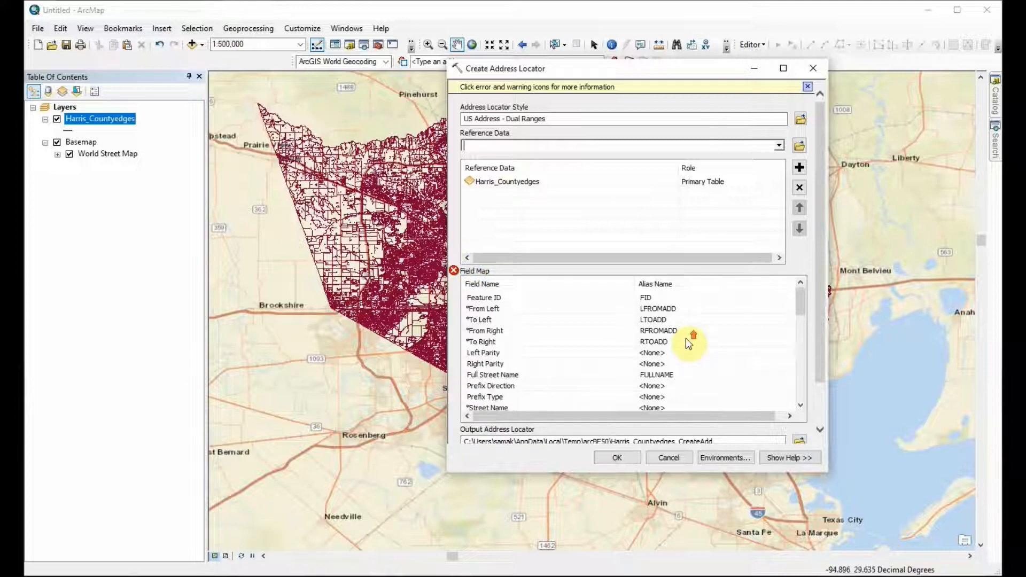
scroll(685, 338, "down", 3)
scroll(685, 338, "up", 3)
scroll(534, 371, "down", 3)
scroll(534, 371, "up", 3)
scroll(534, 372, "down", 2)
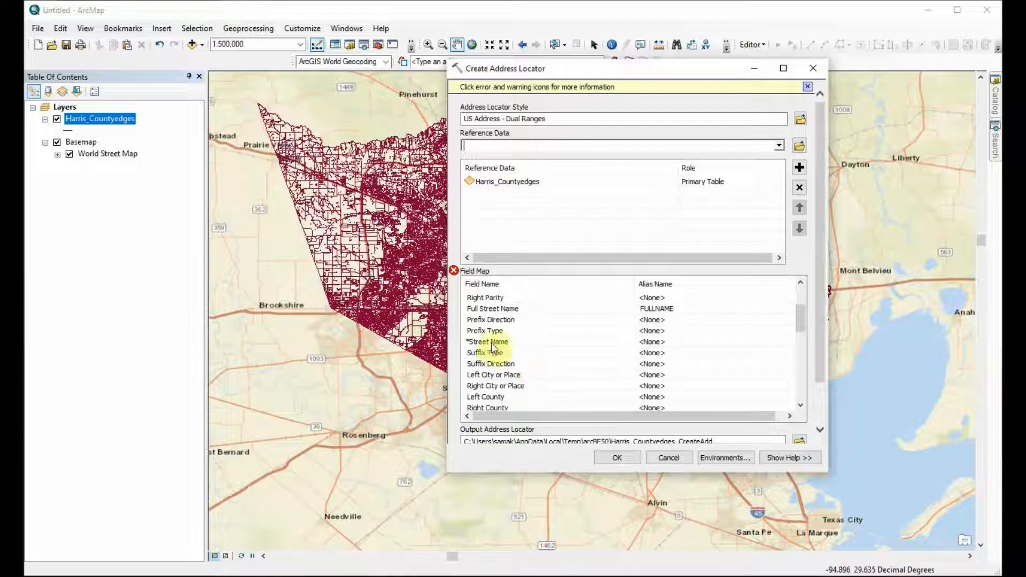
Step: Check the FULLNAME column in the Harris_Countyedges attribute table and map the required Street Name field to FULLNAME
left_click(492, 341)
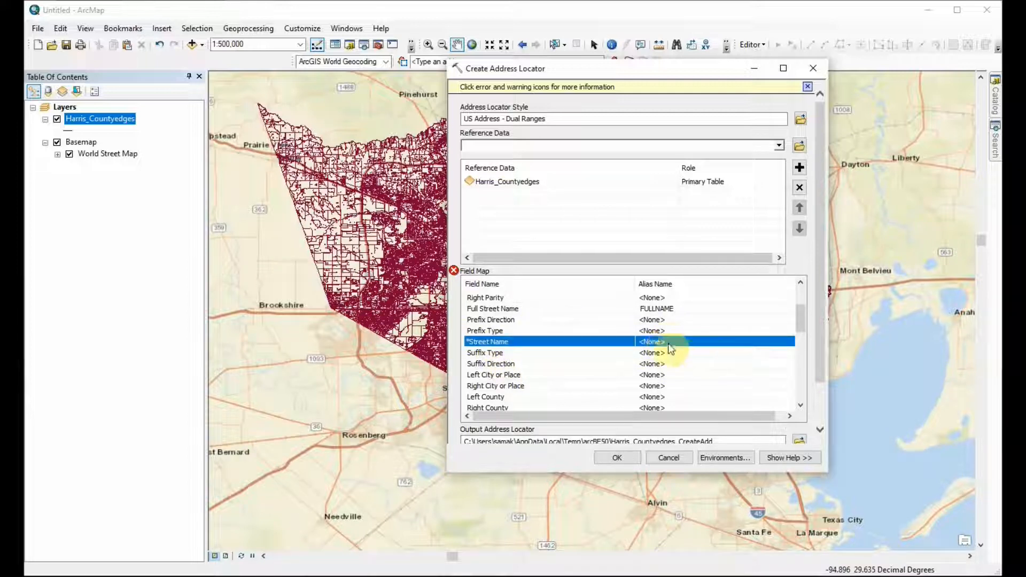
right_click(114, 117)
left_click(162, 151)
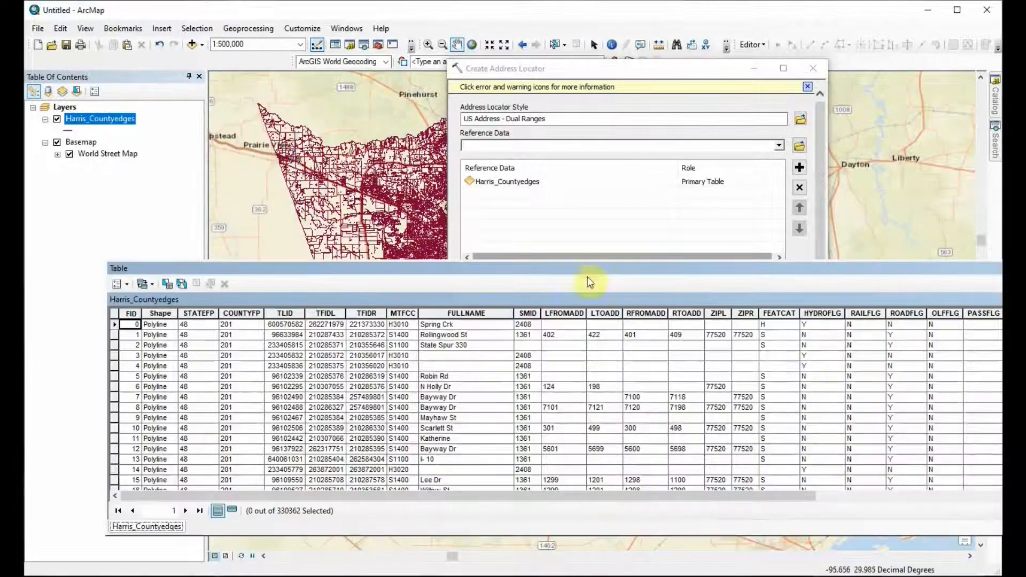
left_click_drag(251, 493, 306, 508)
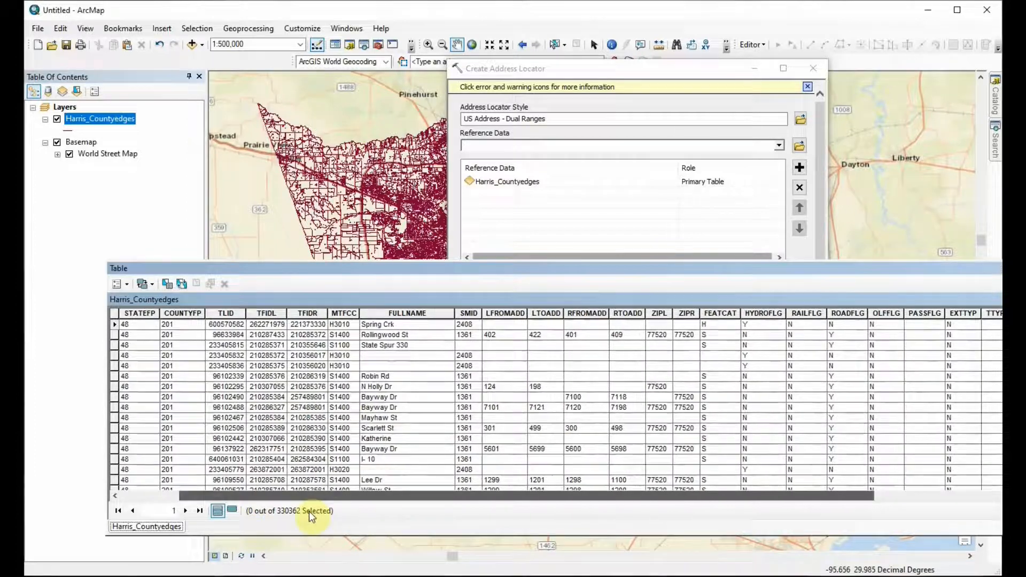
left_click(417, 314)
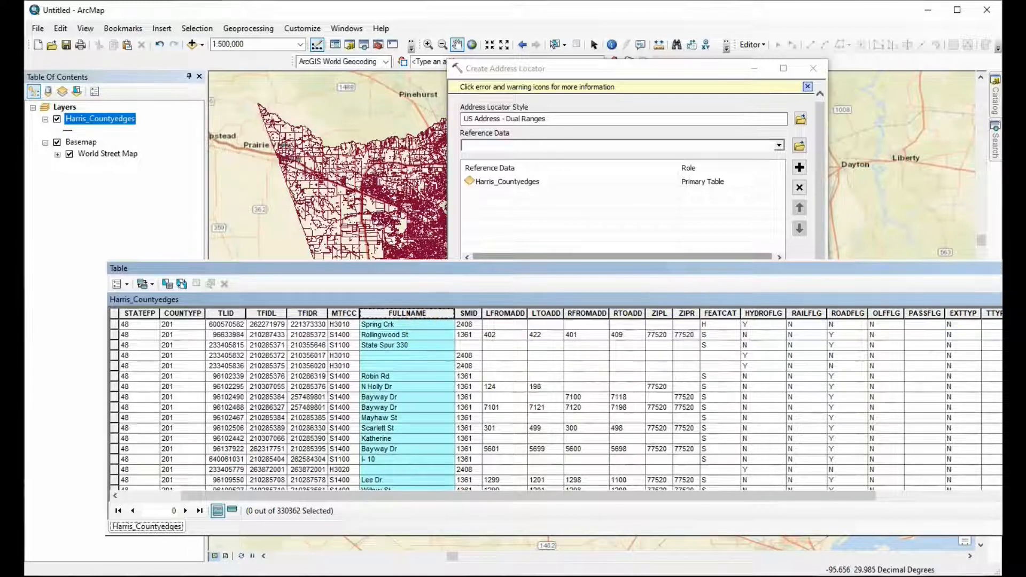
left_click(1001, 268)
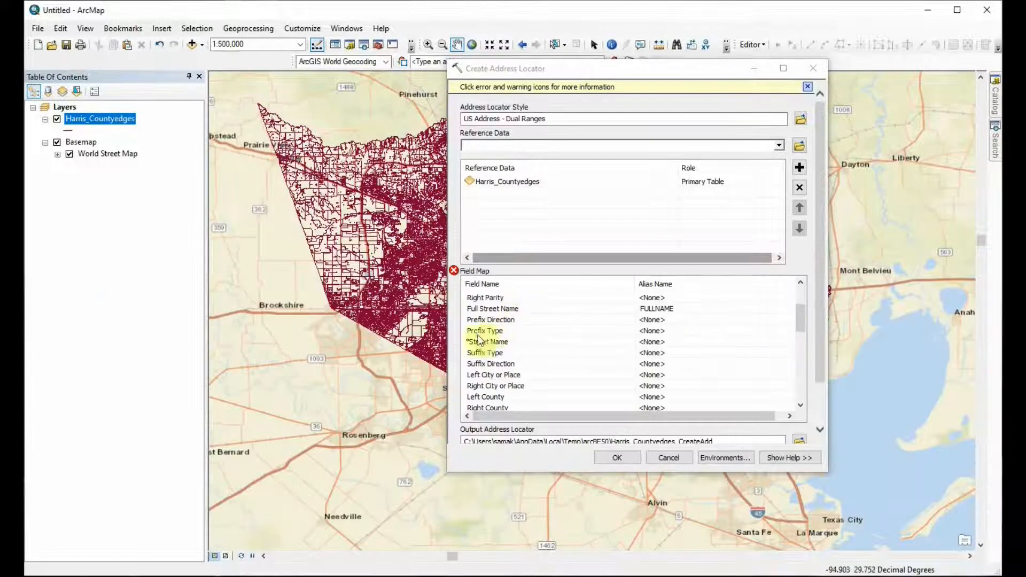
left_click(671, 342)
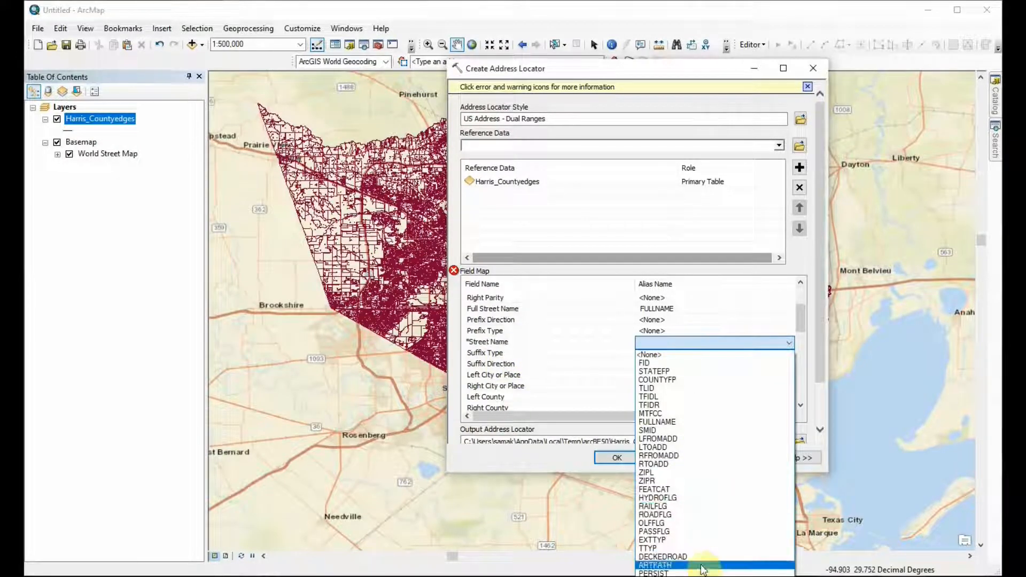
left_click(656, 422)
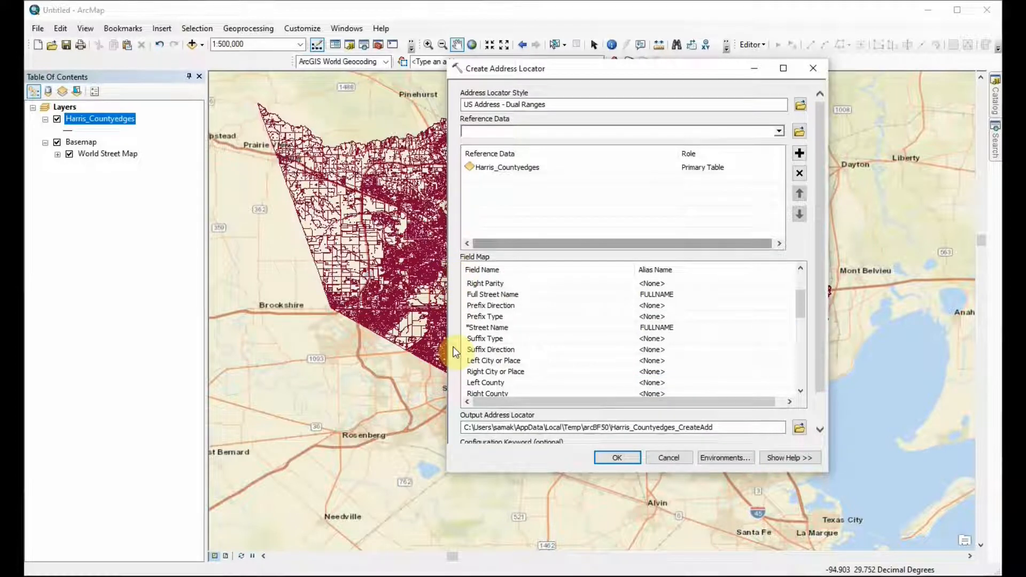
Step: Name the output address locator HarrisLocator in the Desktop Geocode folder and run the locator creation
left_click(800, 430)
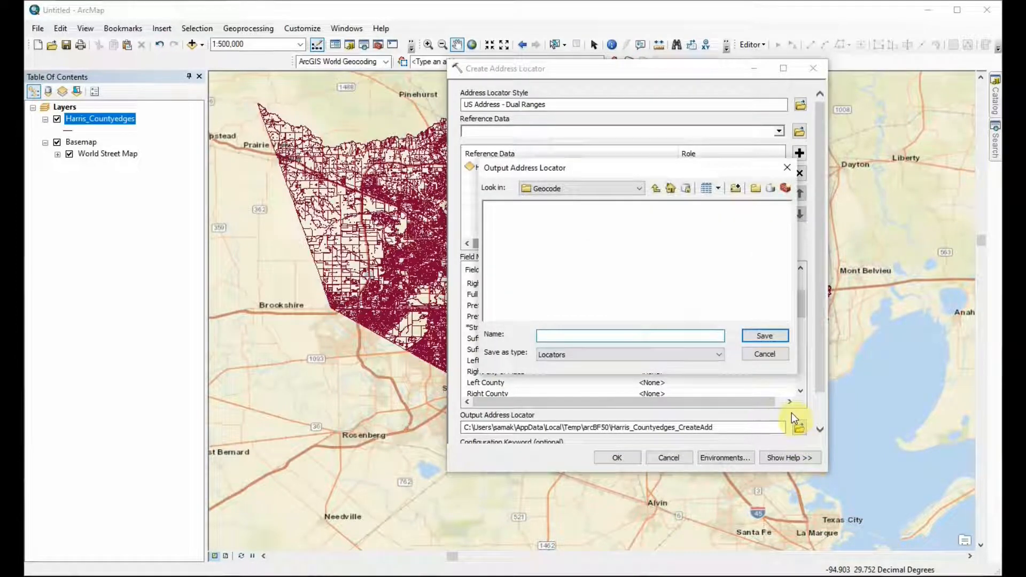
left_click(669, 336)
type("HarrisLoct")
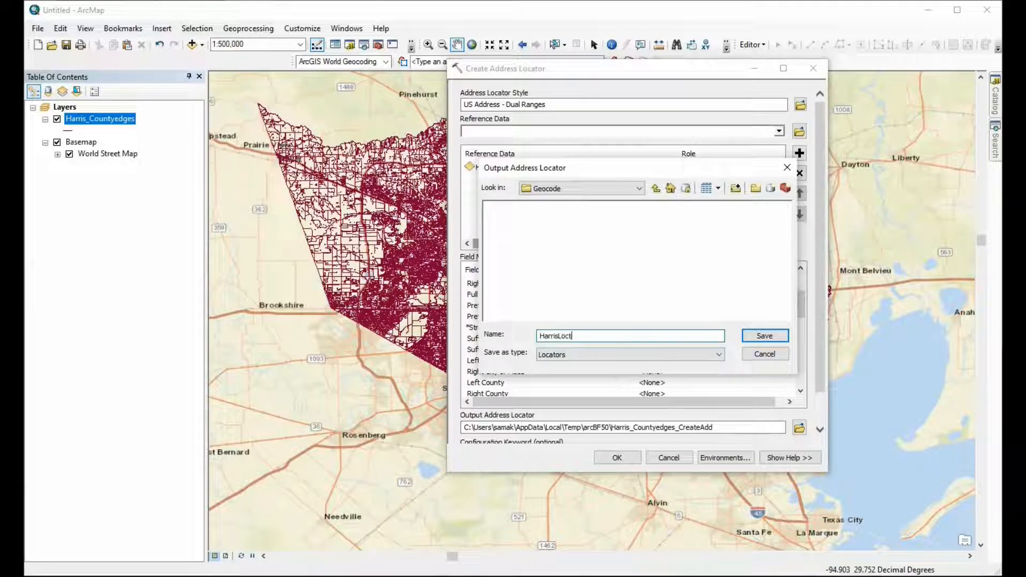
key("BackSpace")
left_click(763, 336)
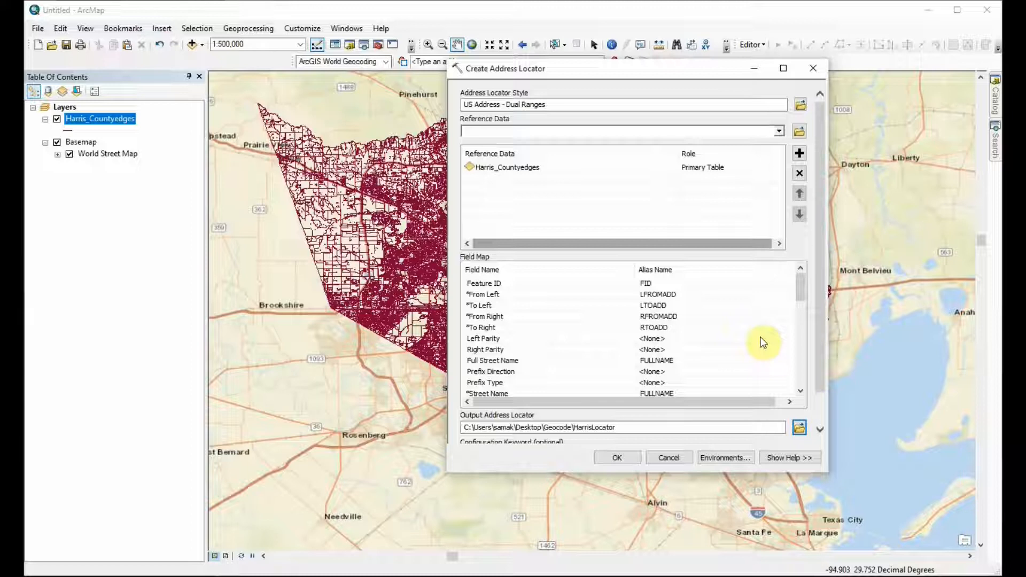
left_click(607, 458)
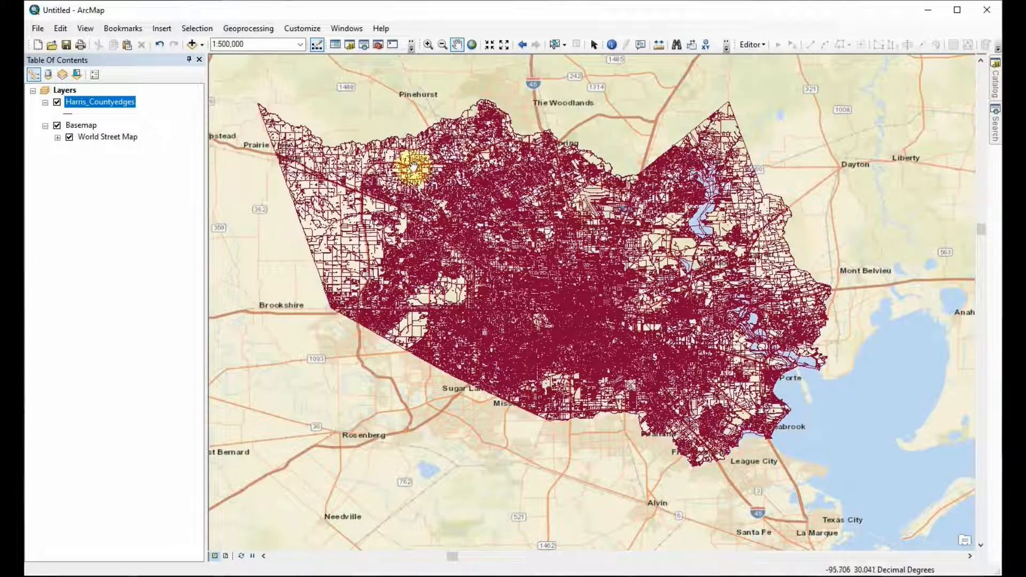
Step: Enable the Geocoding tools and start geocoding a table of addresses
left_click_drag(635, 301, 529, 305)
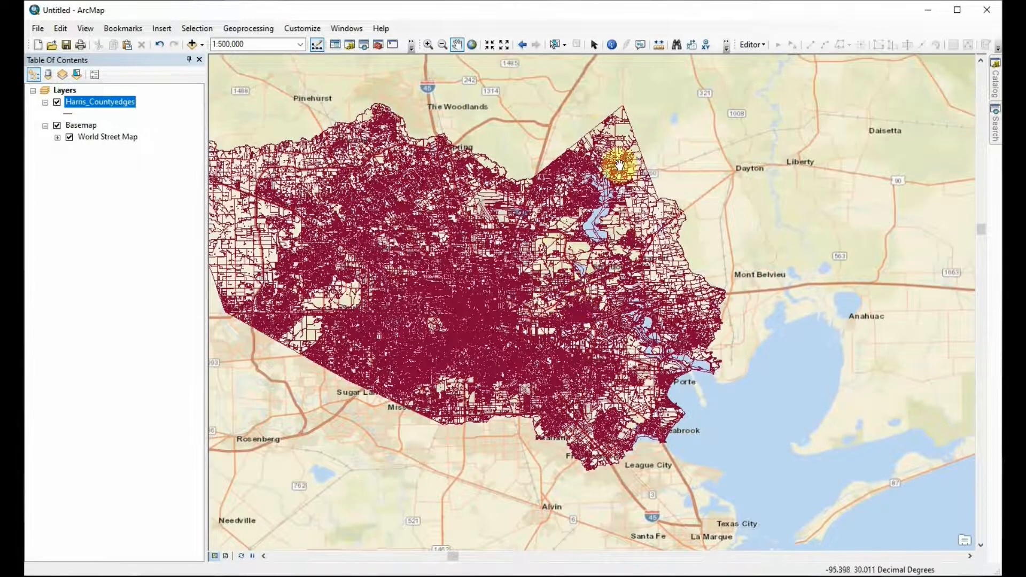
right_click(547, 38)
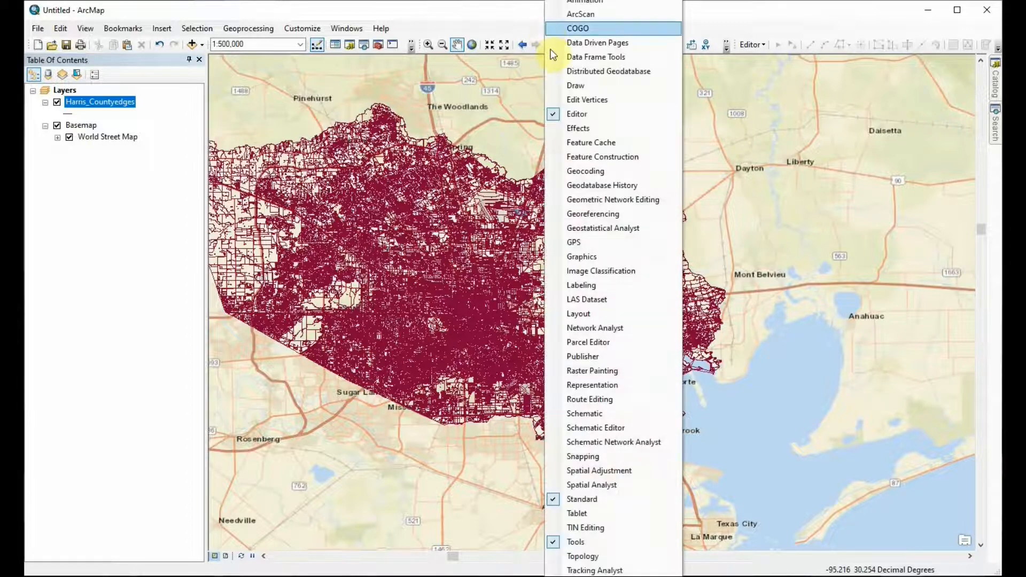
left_click(580, 172)
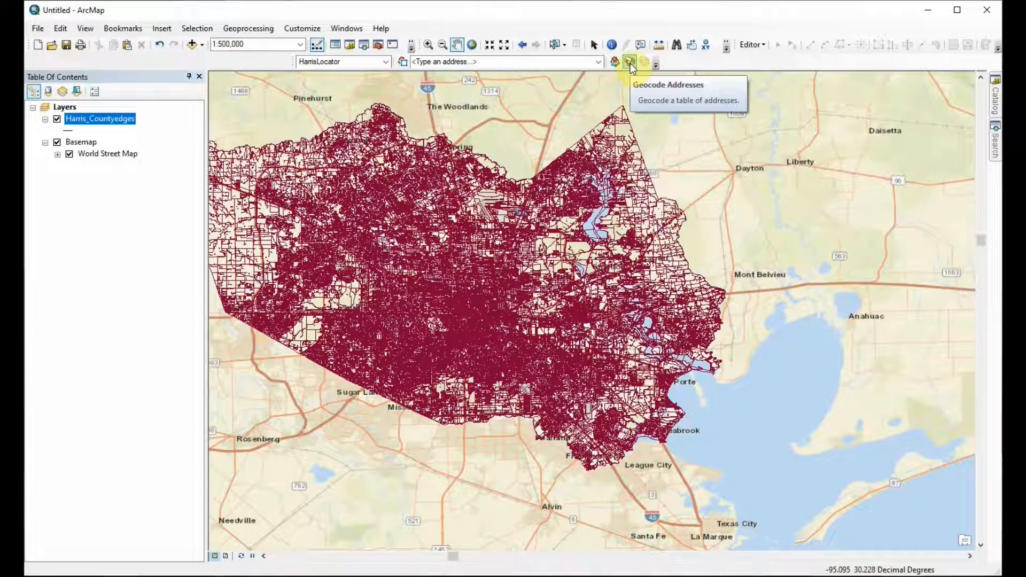
left_click(630, 63)
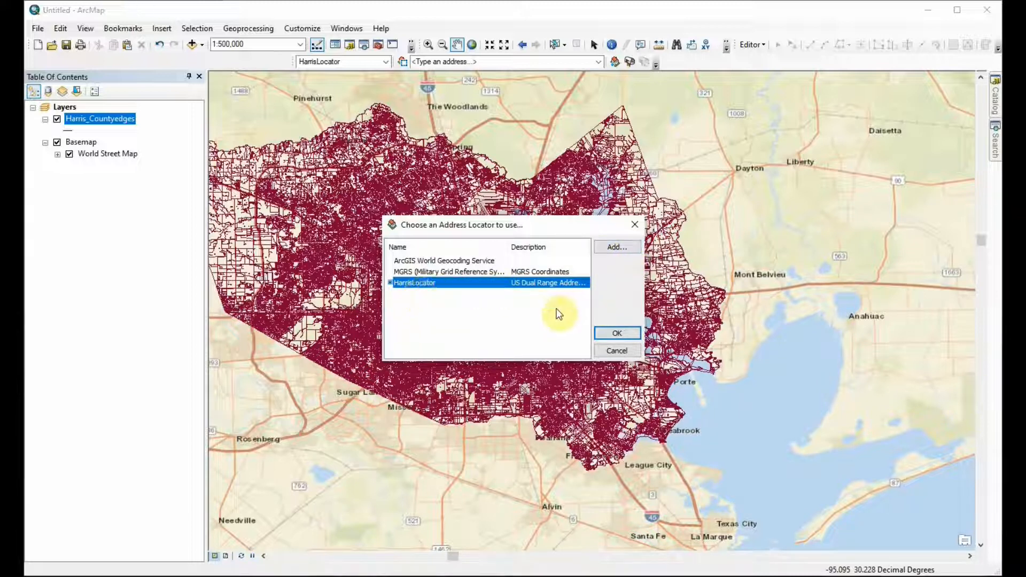
left_click(530, 312)
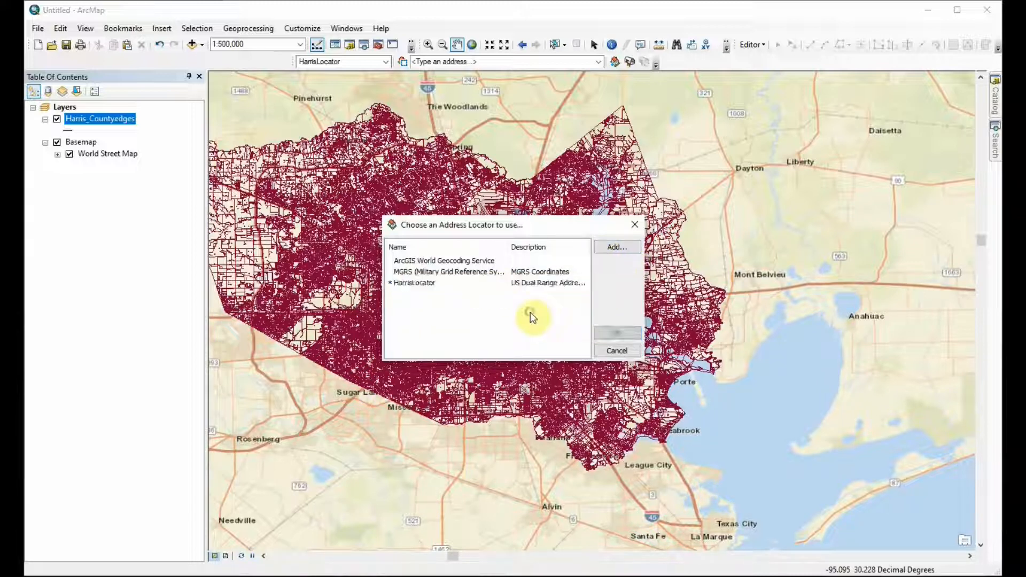
left_click(415, 286)
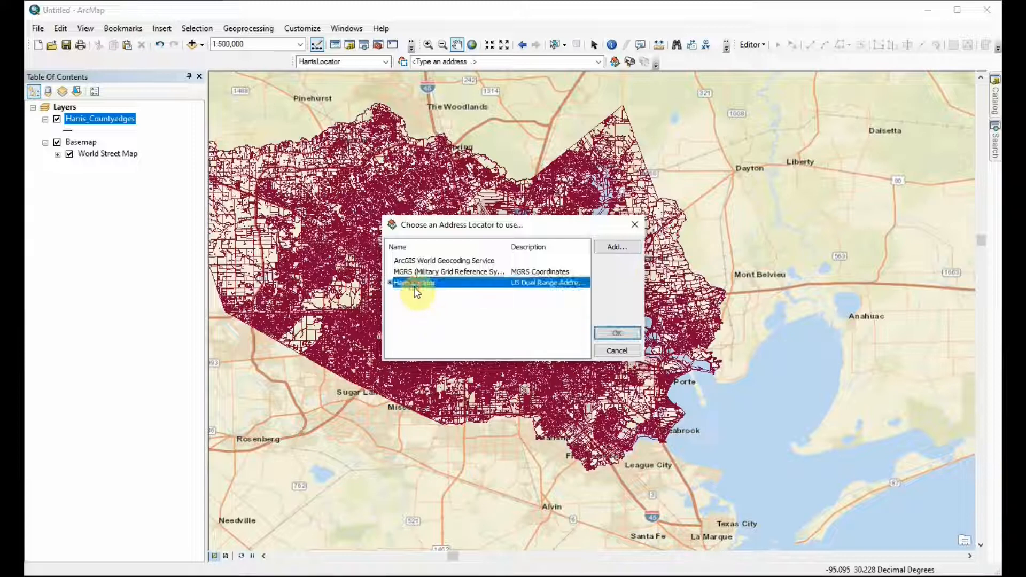
left_click(619, 248)
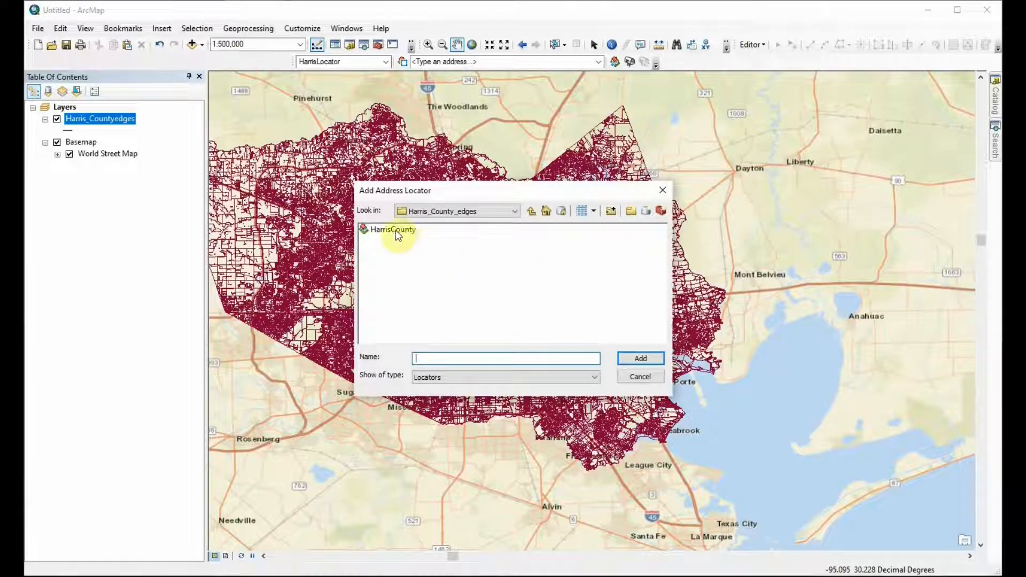
left_click_drag(605, 192, 889, 92)
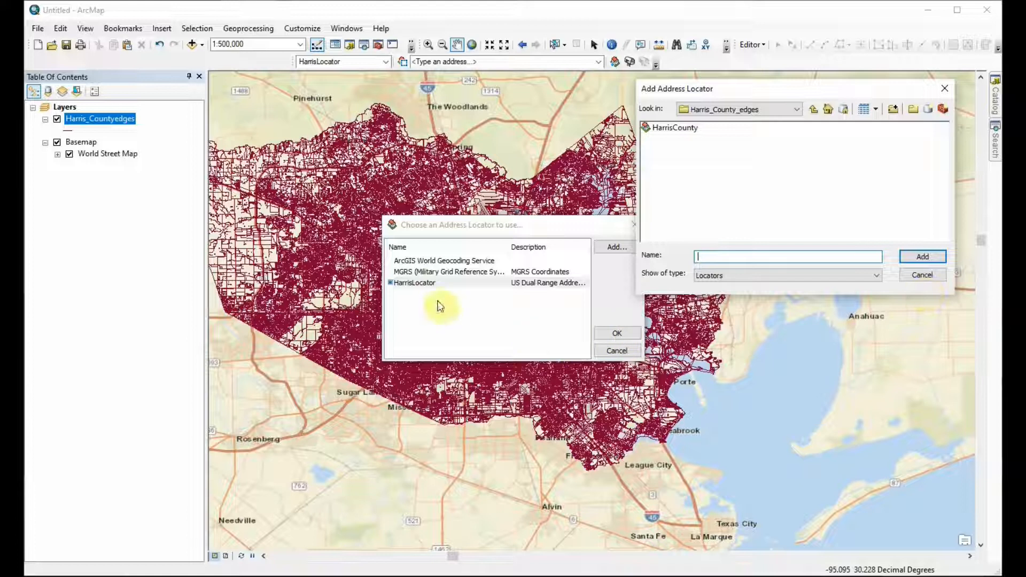
left_click(928, 278)
left_click(516, 321)
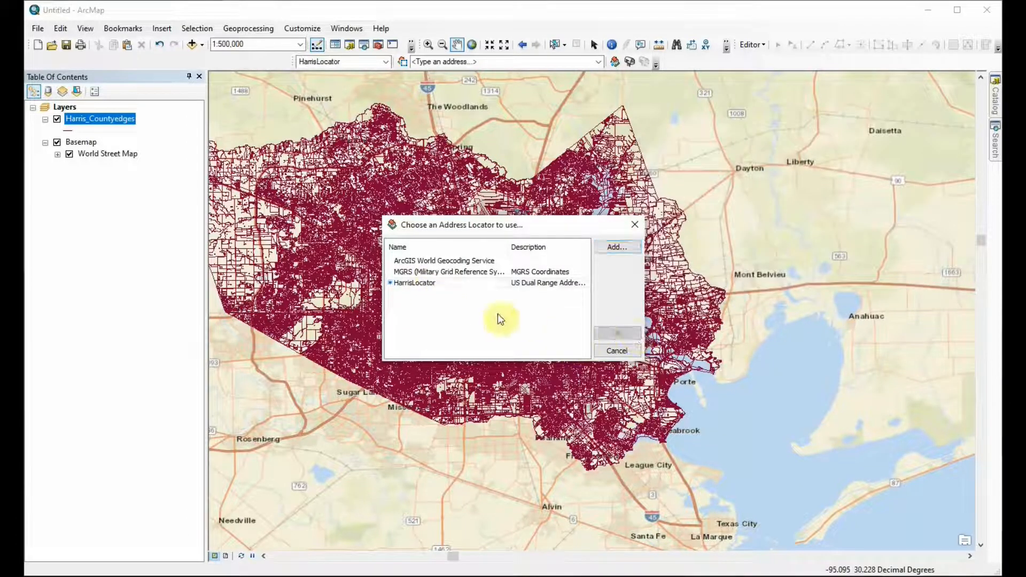
Step: Choose HarrisLocator as the address locator for the geocoding run
left_click(423, 282)
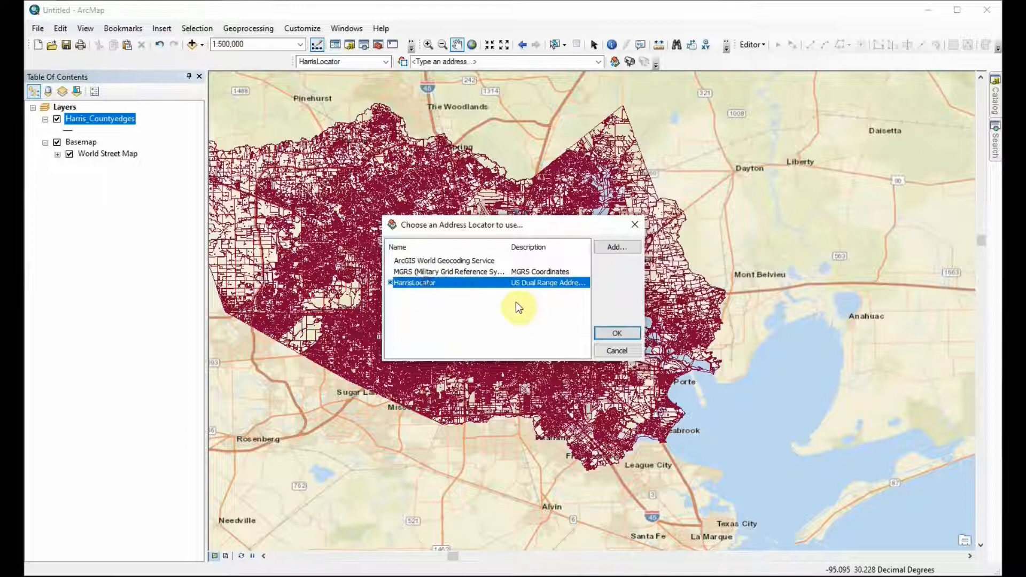
left_click(619, 335)
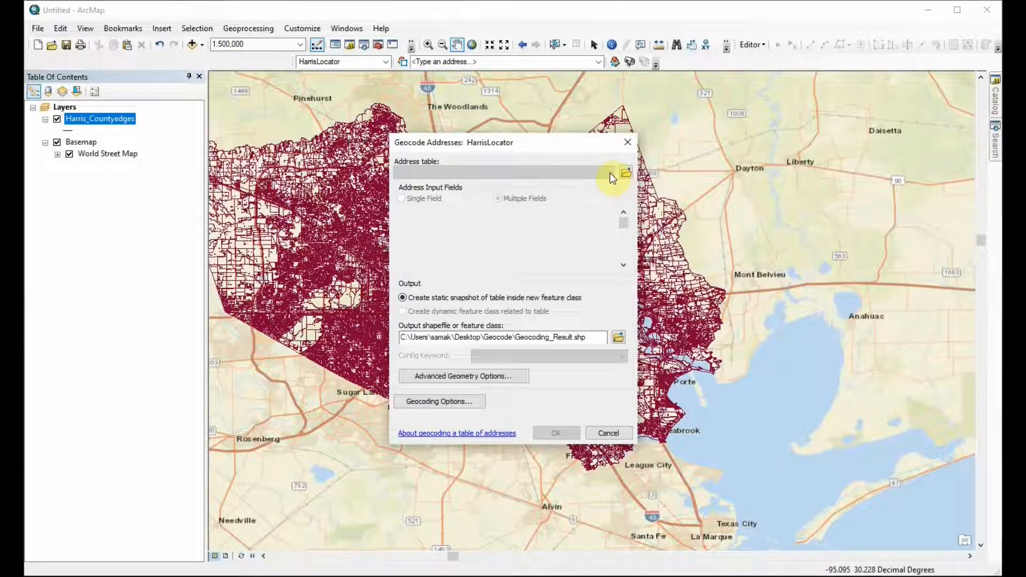
Step: Switch to the Split file in Notepad, examine how its name, address, city and ZIP code entries are laid out, and close it
left_click(626, 173)
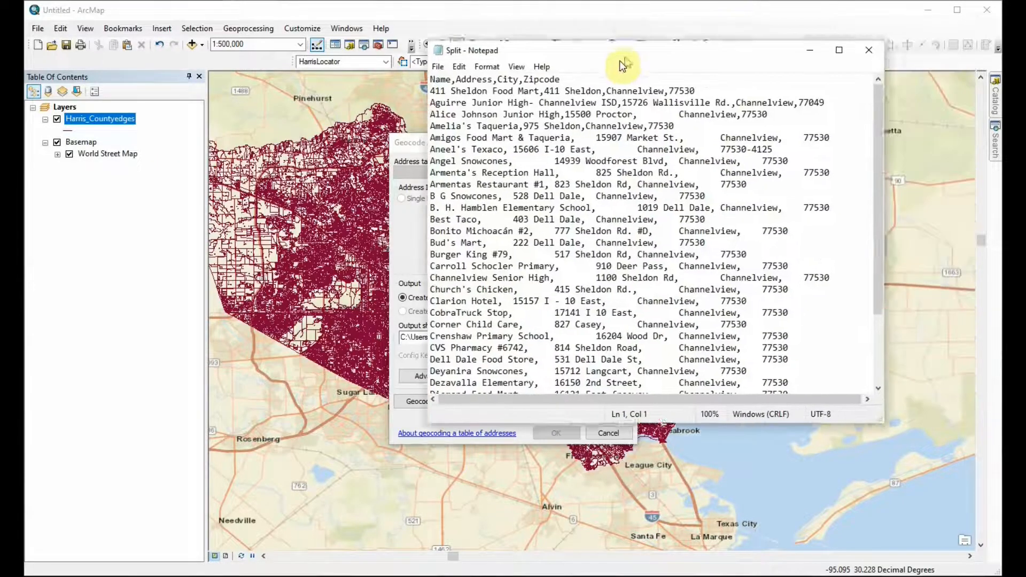
left_click_drag(623, 64, 579, 74)
scroll(427, 140, "down", 3)
scroll(427, 140, "up", 3)
scroll(430, 140, "down", 3)
scroll(435, 142, "up", 2)
scroll(436, 141, "up", 1)
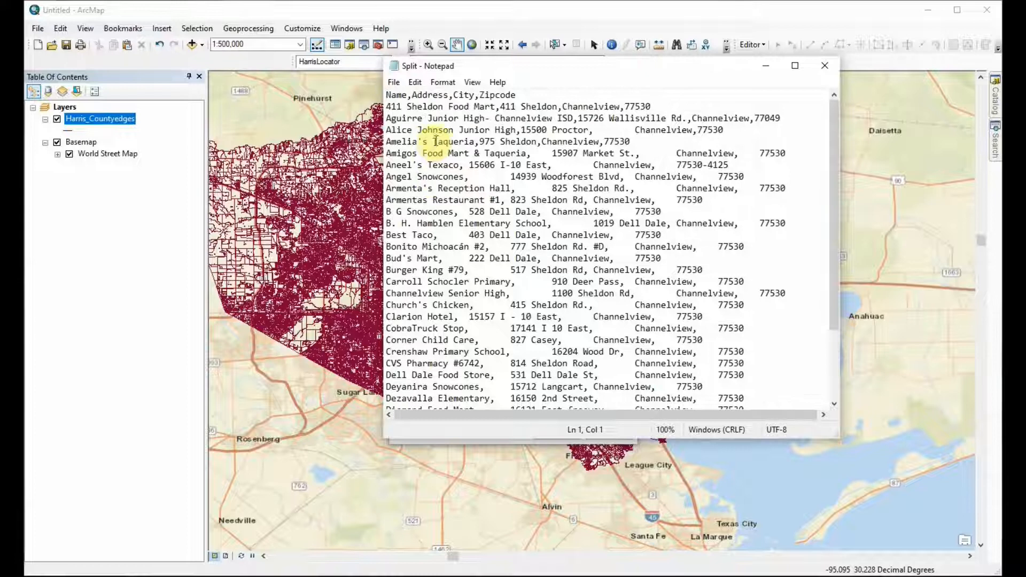
scroll(637, 224, "down", 3)
scroll(638, 226, "up", 3)
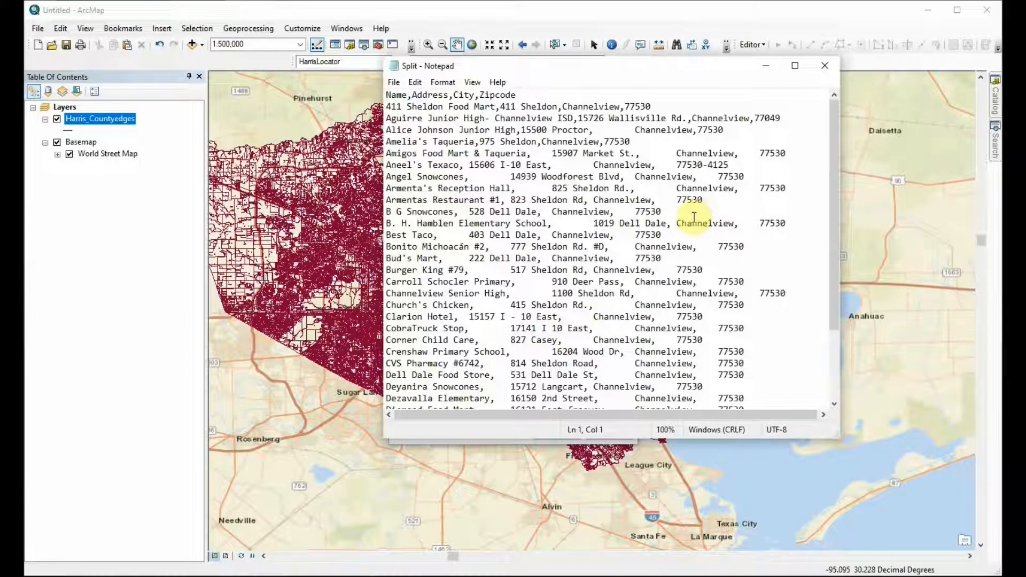
scroll(694, 218, "down", 3)
scroll(696, 216, "up", 3)
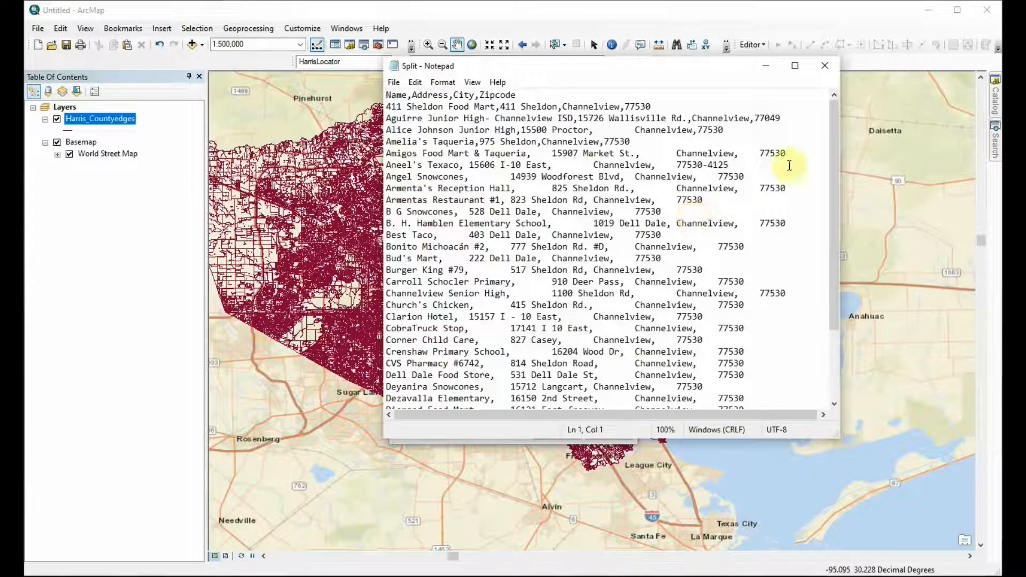
scroll(800, 168, "down", 3)
scroll(800, 169, "up", 2)
scroll(798, 169, "down", 2)
scroll(748, 165, "up", 2)
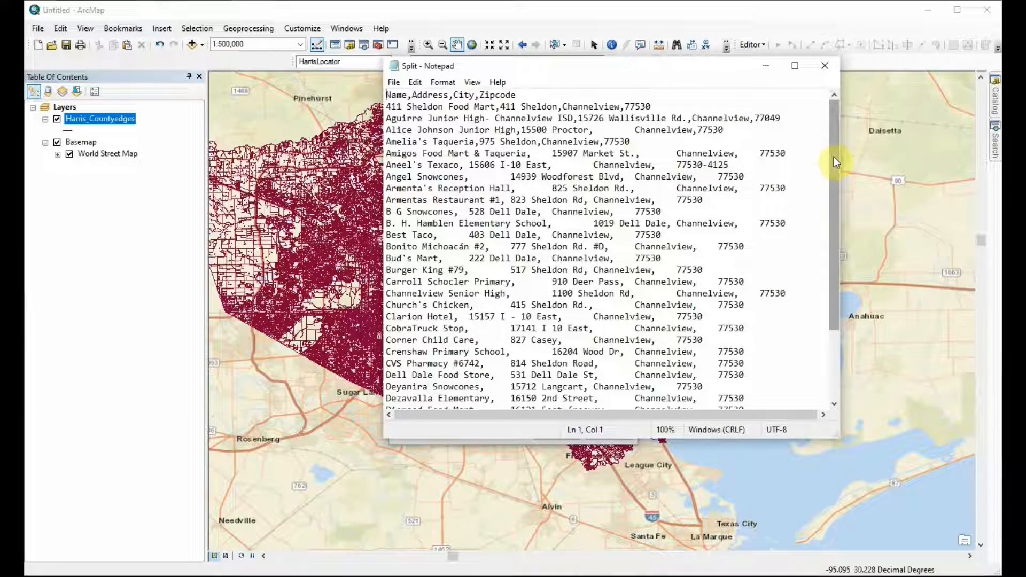
left_click(824, 65)
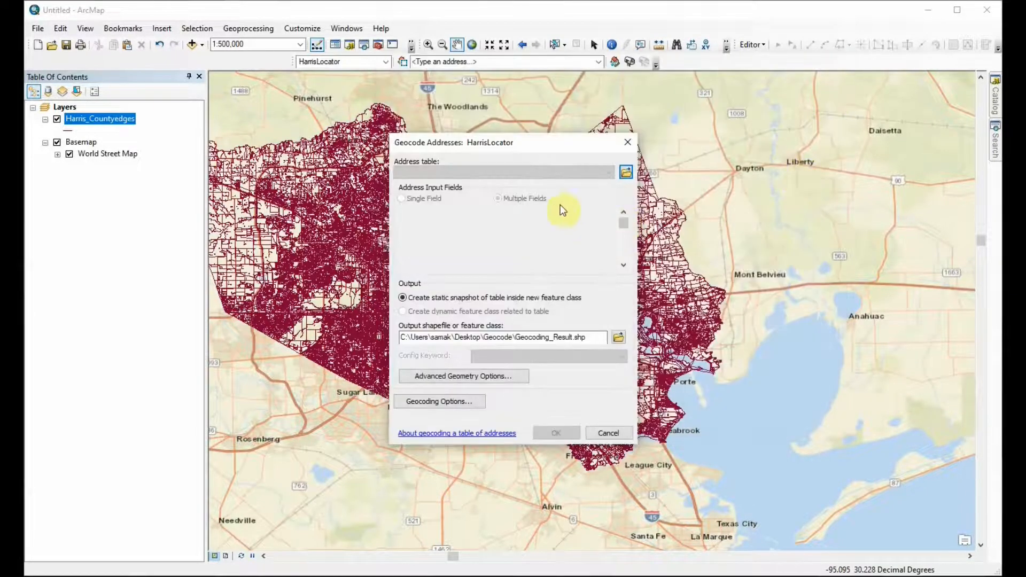
Step: Load Split.csv from the Py3Run folder as the address table to geocode
left_click(626, 172)
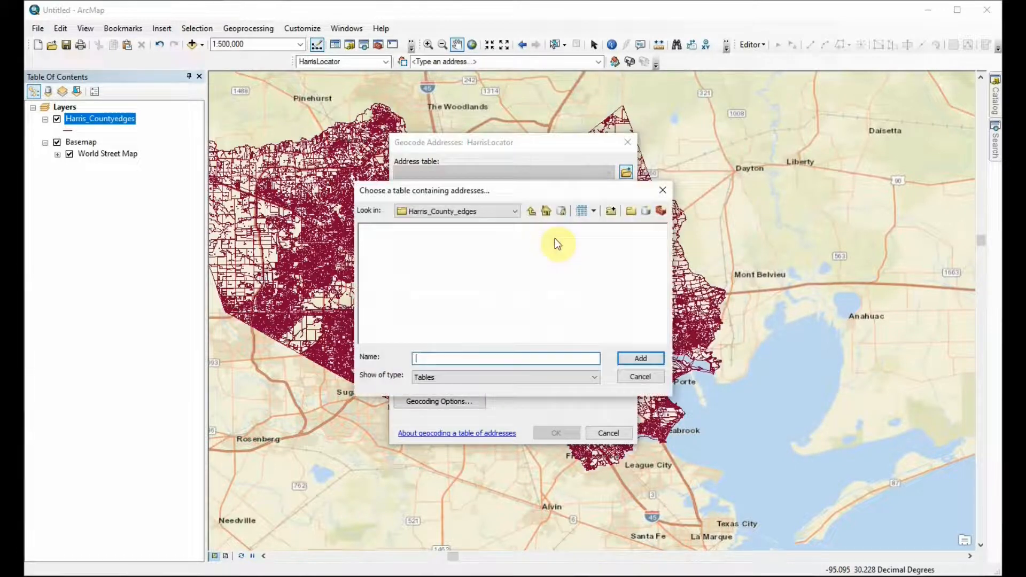
left_click(517, 209)
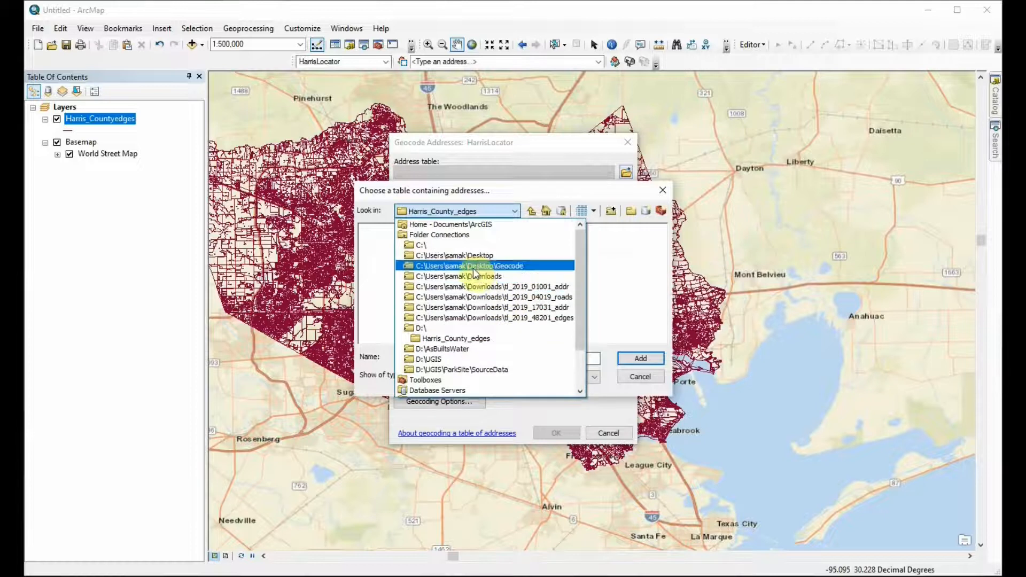
left_click(483, 286)
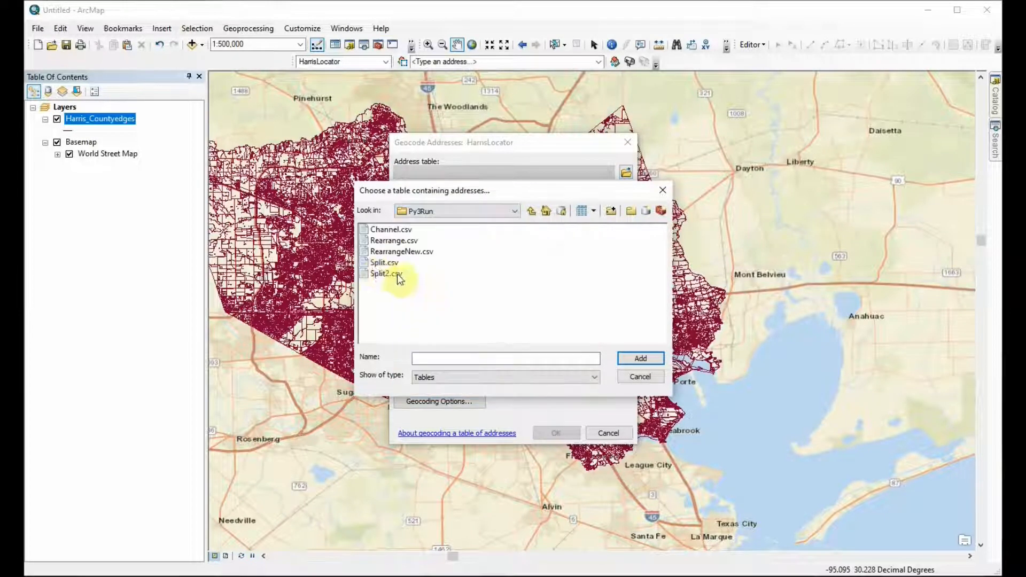
left_click(381, 263)
left_click(636, 364)
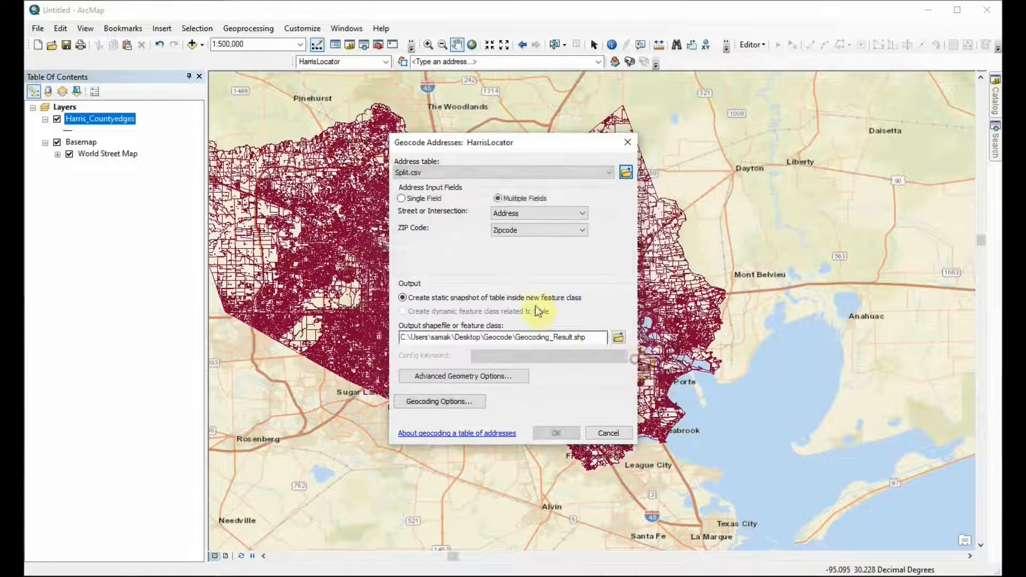
Step: Switch to Notepad again to check the column names in the Split file's header row, and close it
key("alt+Tab")
left_click_drag(491, 113, 482, 113)
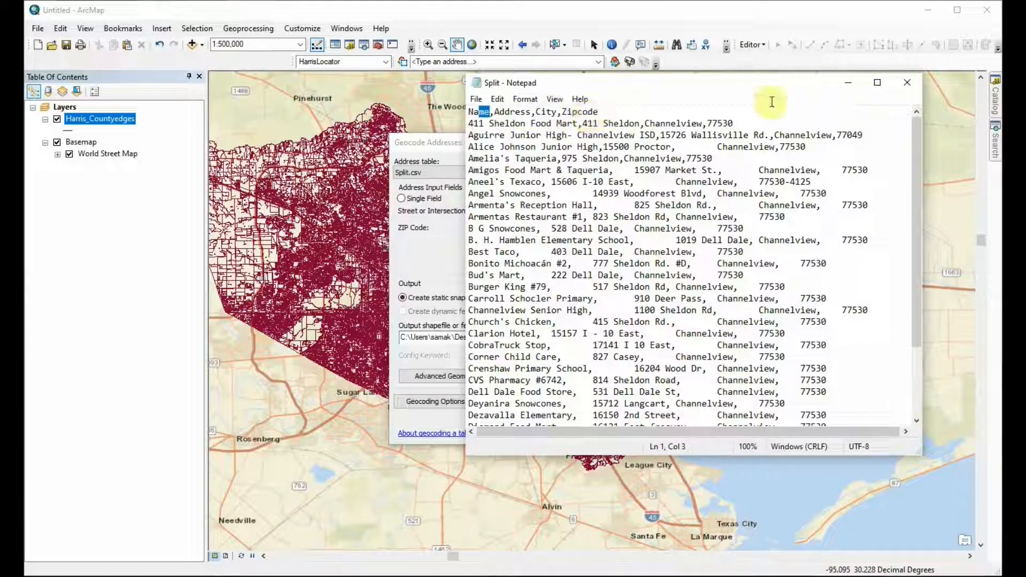
left_click(906, 83)
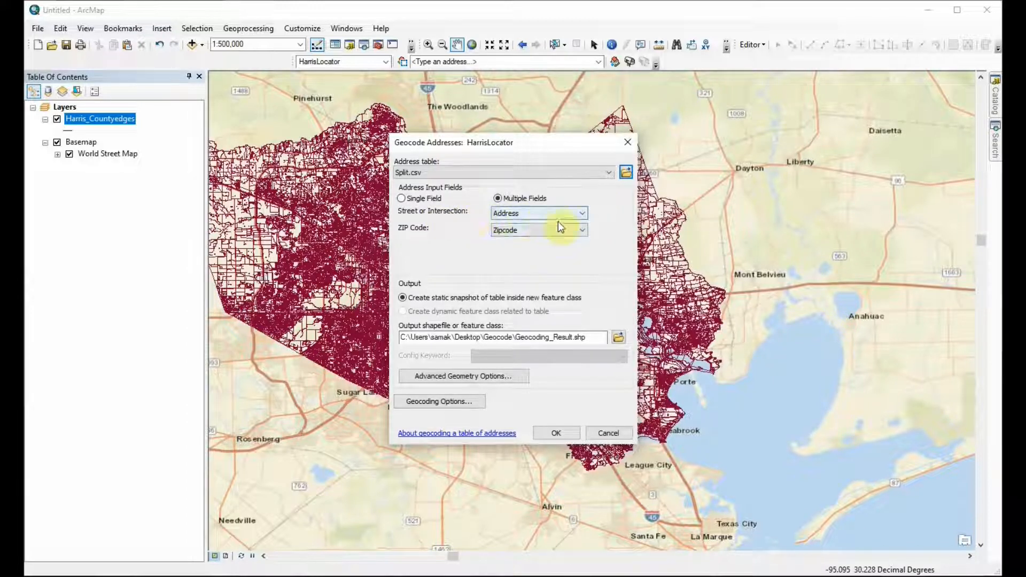
Step: Match the Street or Intersection input to the Address column and the ZIP Code input to the Zipcode column
left_click(545, 215)
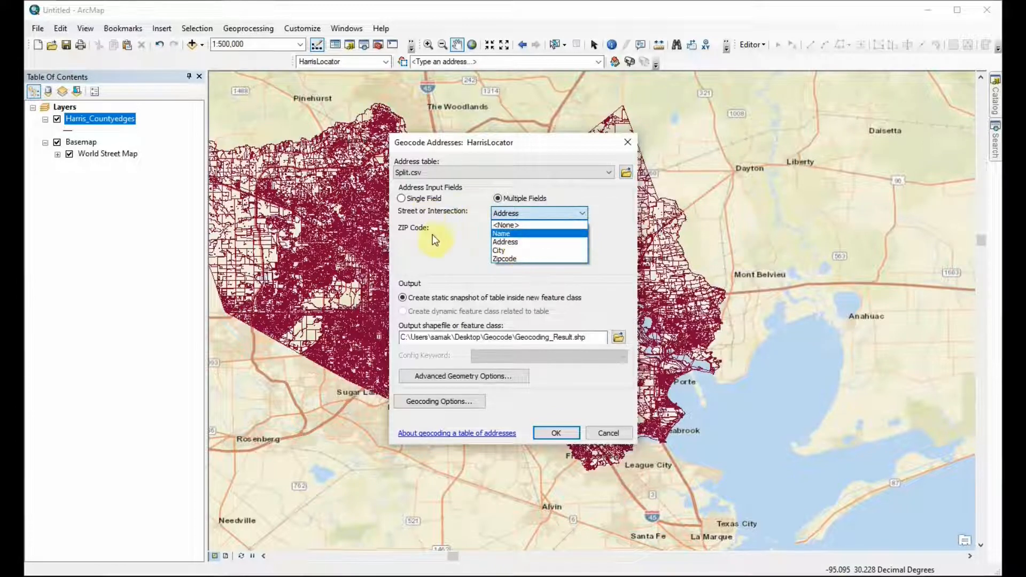
left_click(513, 241)
left_click(458, 246)
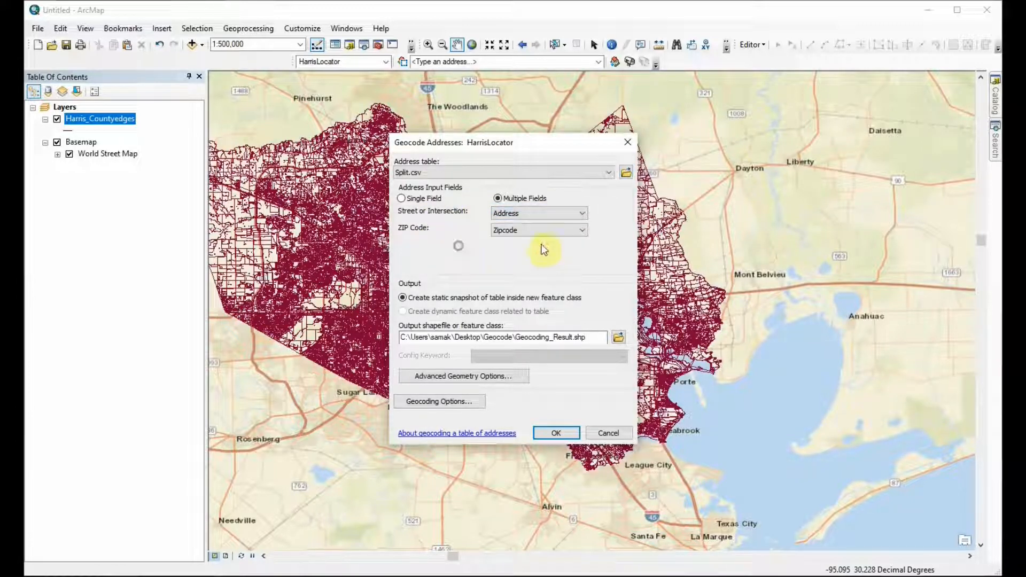
left_click(533, 231)
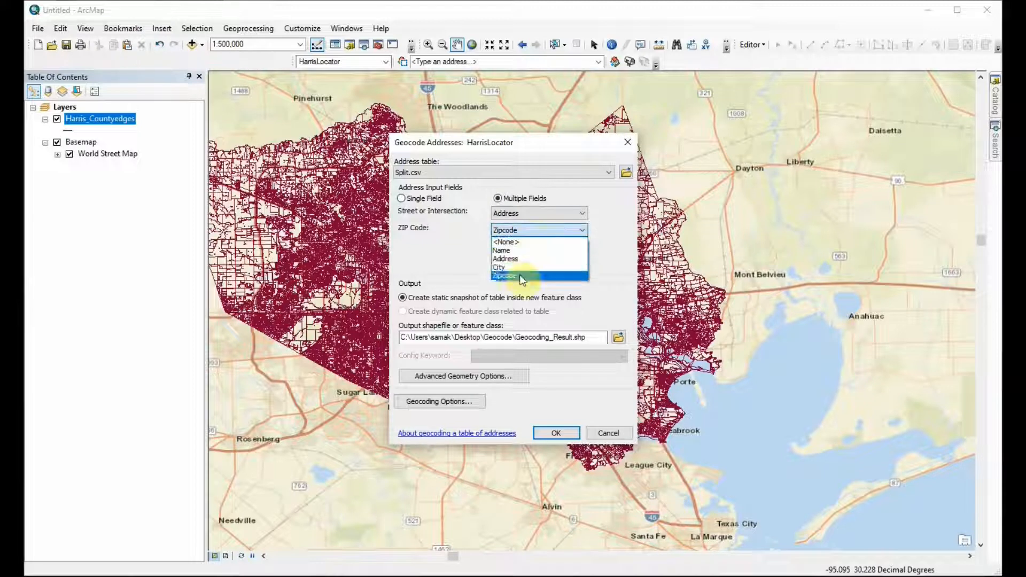
left_click(453, 242)
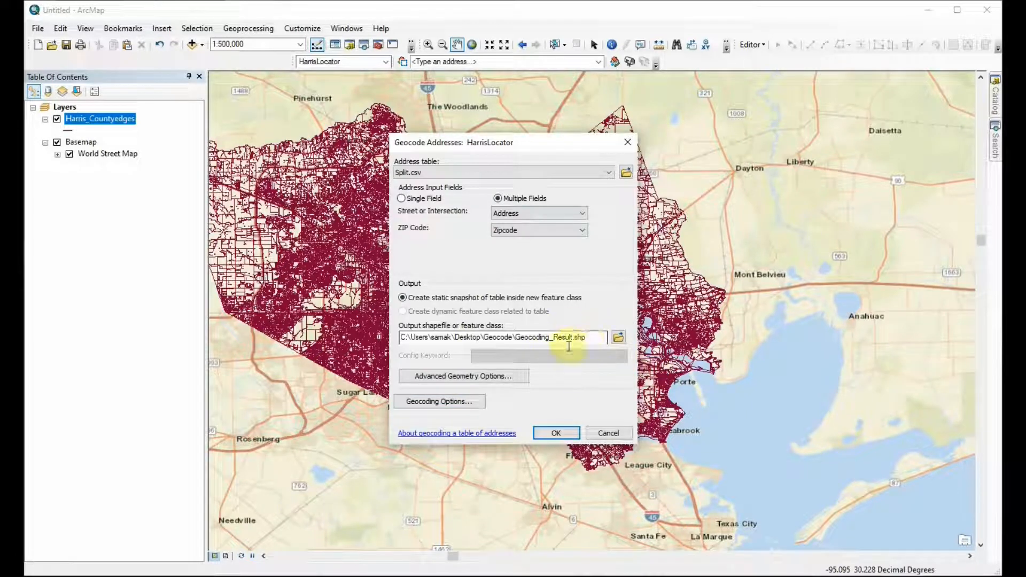
Step: Set the geocoding output to a shapefile named Channelview in the Geocode folder
left_click(618, 338)
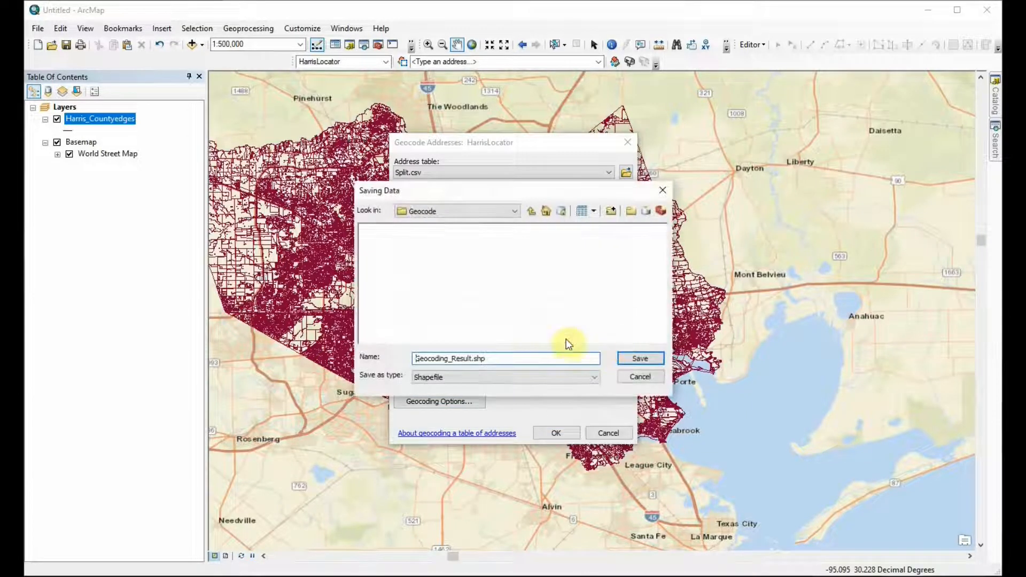
double_click(511, 358)
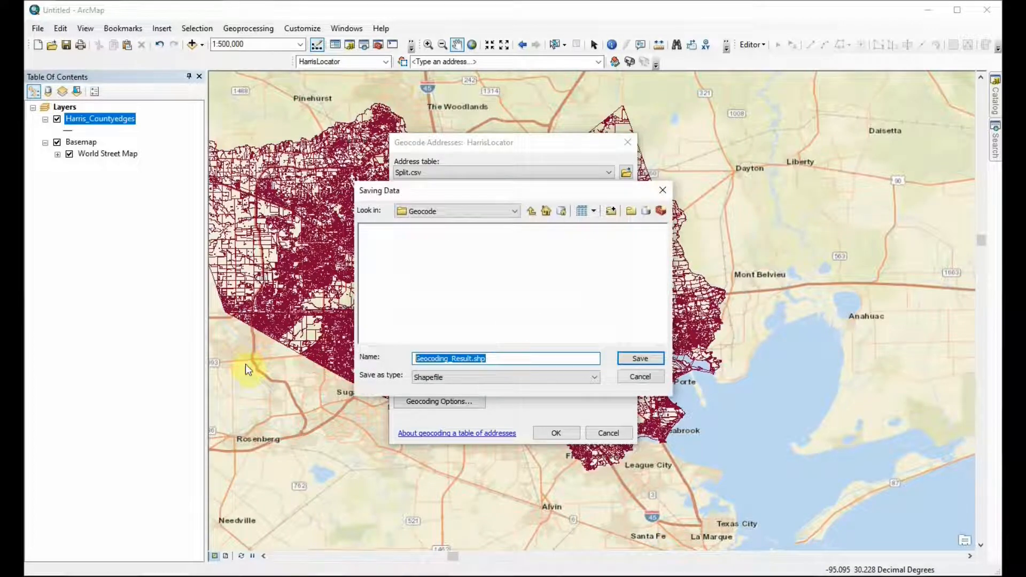
type("c")
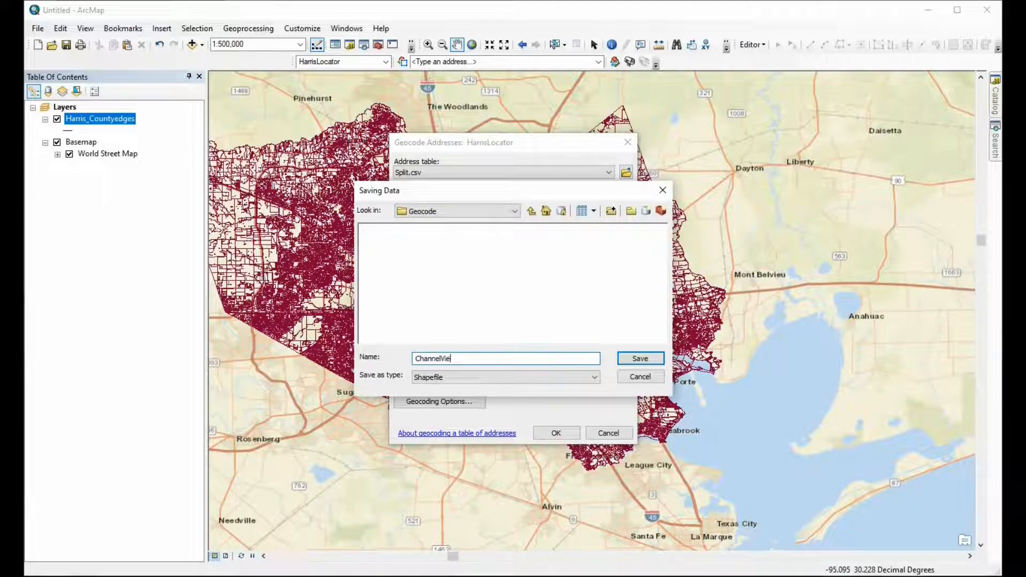
type("hannelview")
left_click(657, 359)
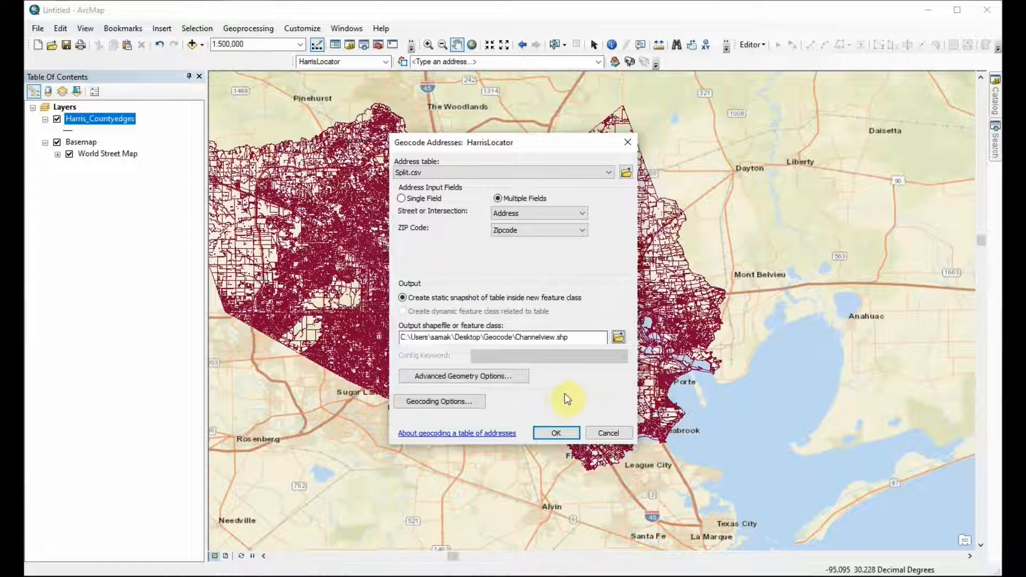
Step: Run the geocoding of Split.csv with HarrisLocator and open the interactive rematch for the unmatched addresses
left_click(559, 434)
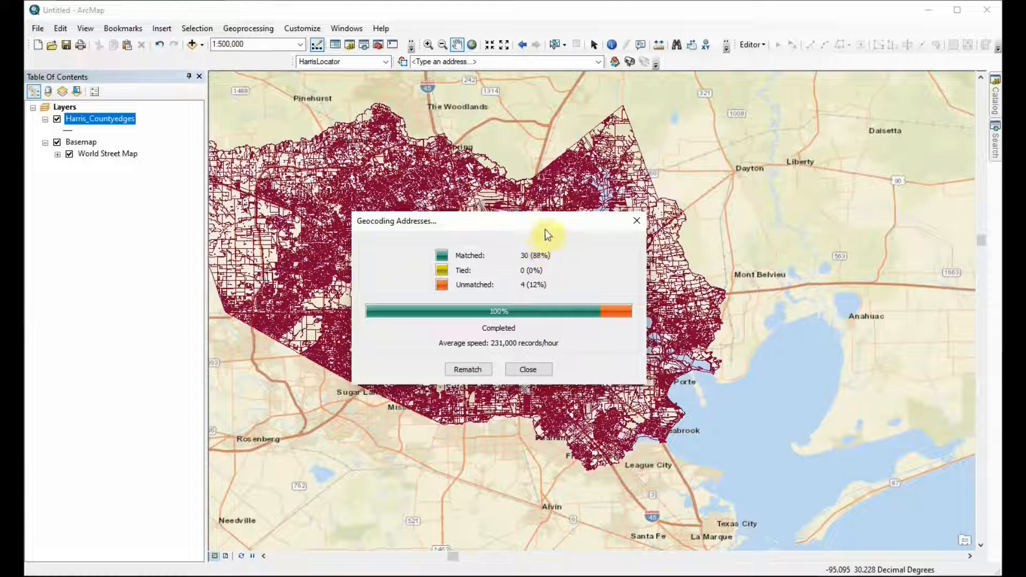
left_click_drag(544, 227, 765, 149)
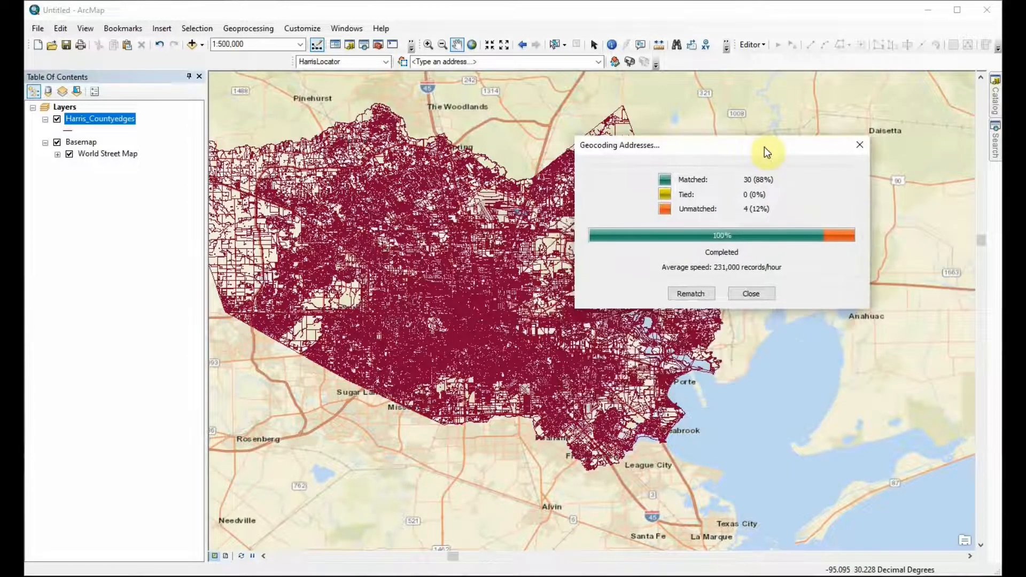
left_click(693, 296)
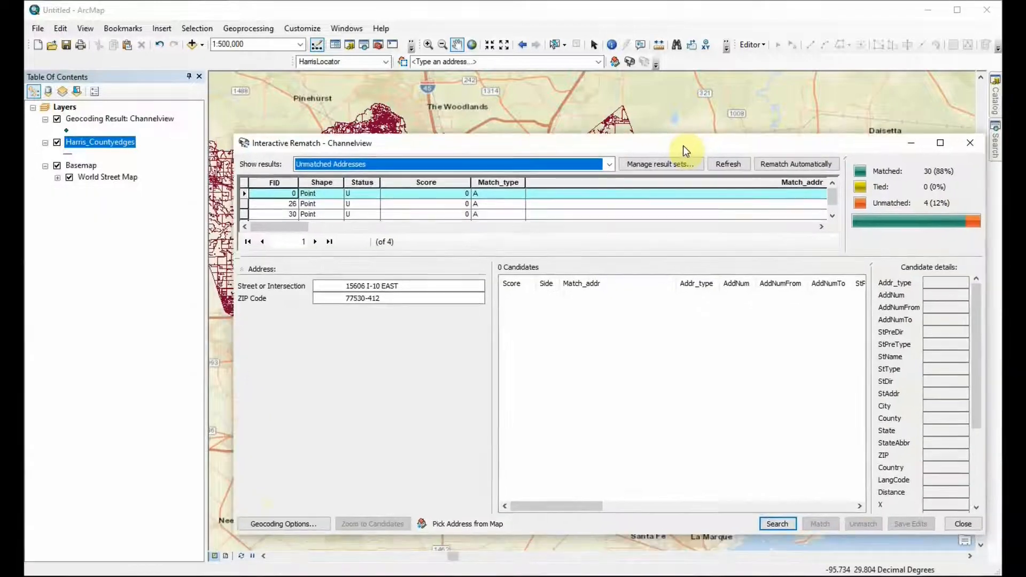
Step: Minimize the Interactive Rematch window and zoom the map to the Geocoding Result: Channelview layer
left_click(917, 143)
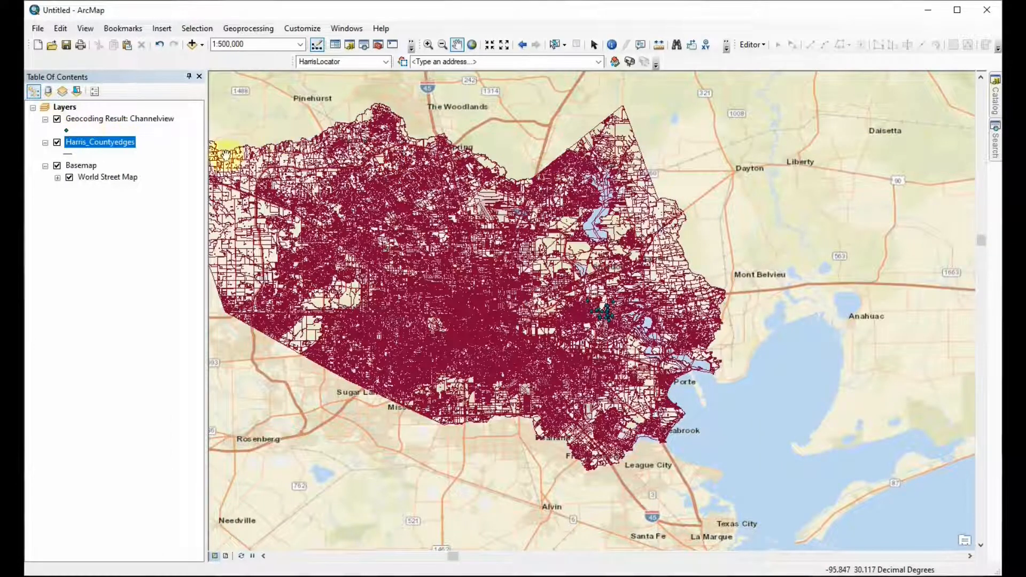
right_click(98, 120)
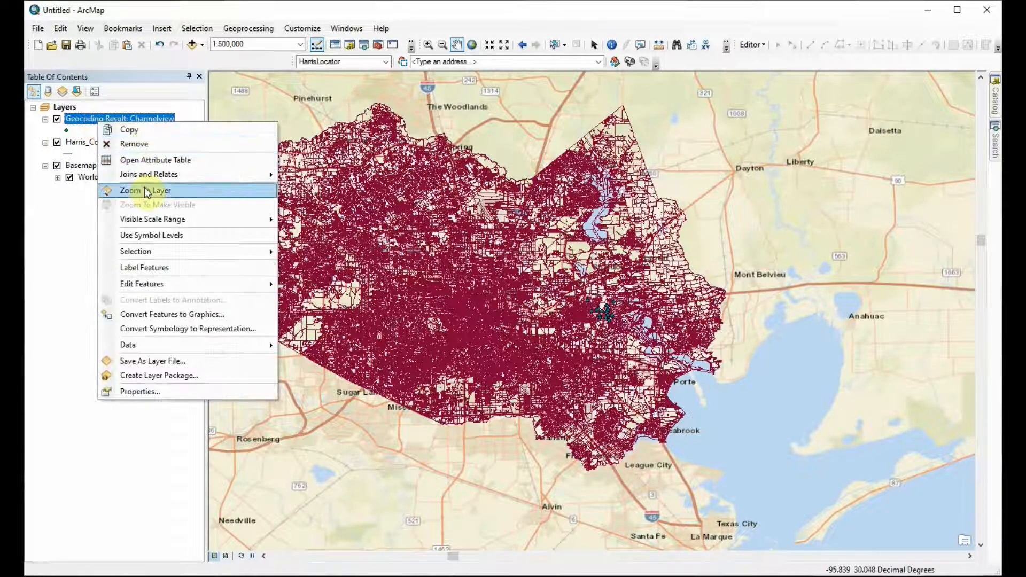
left_click(140, 190)
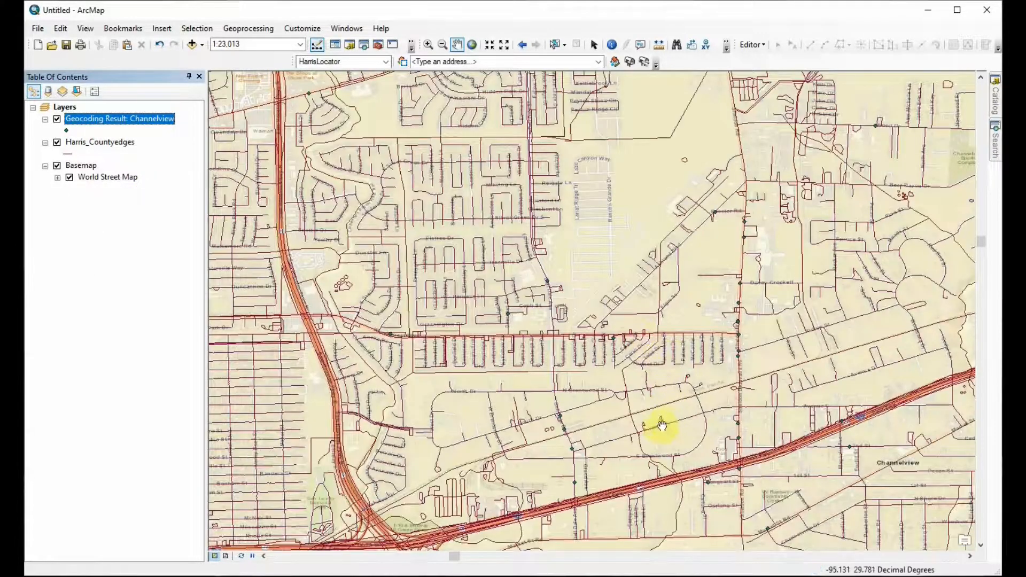
left_click_drag(661, 426, 630, 314)
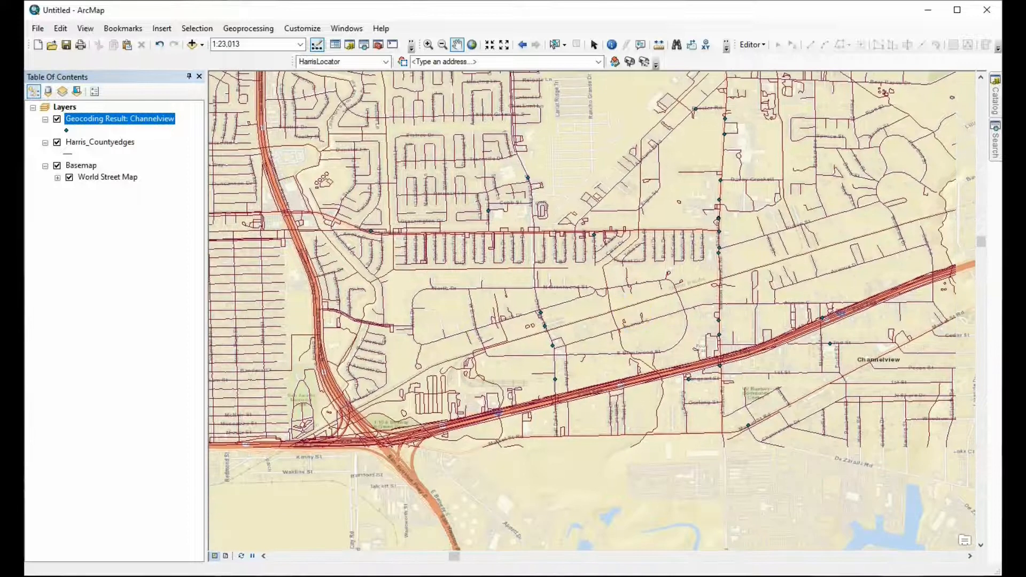
Step: Change the Channelview geocoding result's point symbol to Mars Red and increase its size
left_click(66, 130)
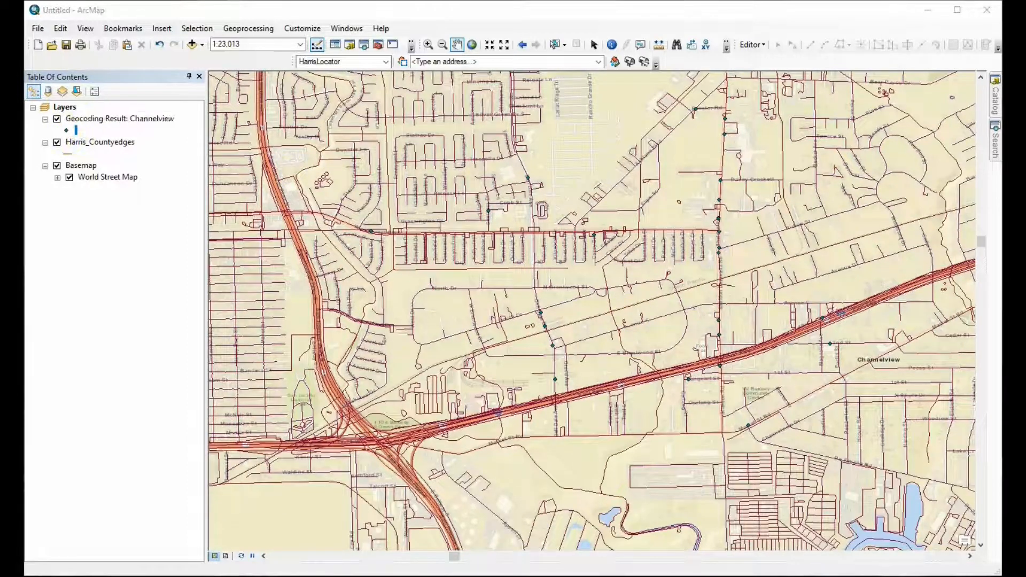
left_click_drag(690, 58, 680, 23)
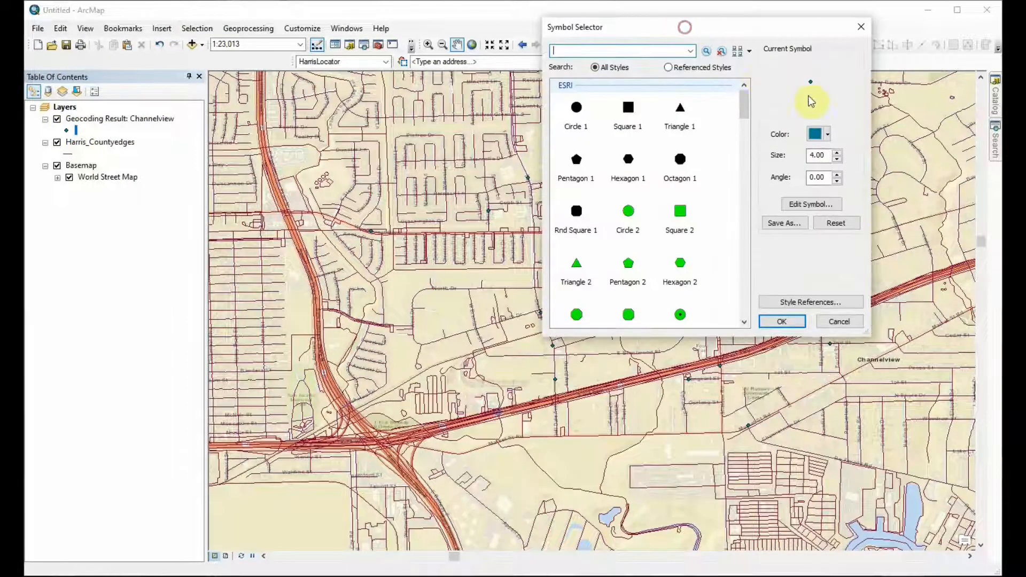
left_click(817, 137)
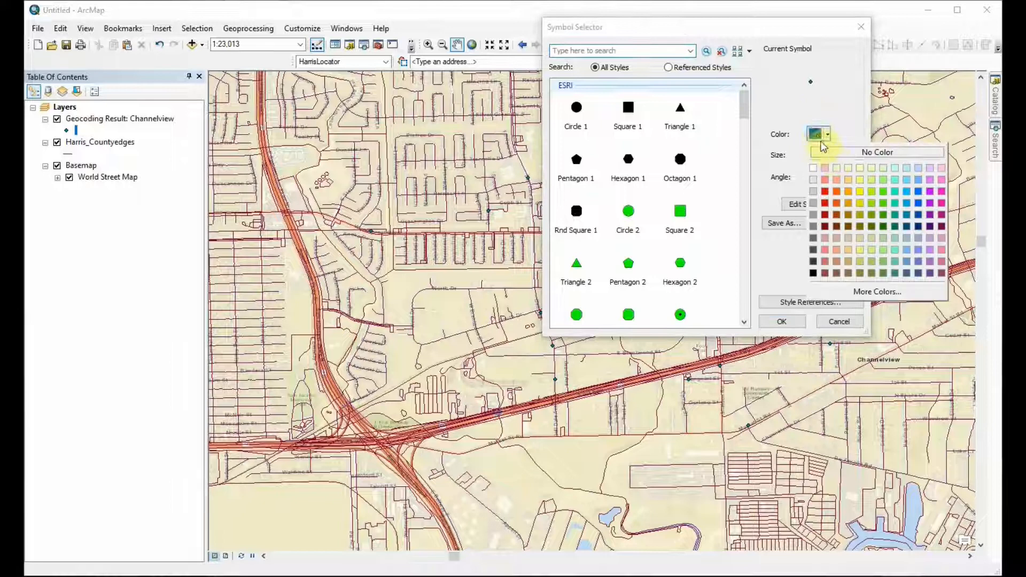
left_click(827, 193)
left_click(837, 153)
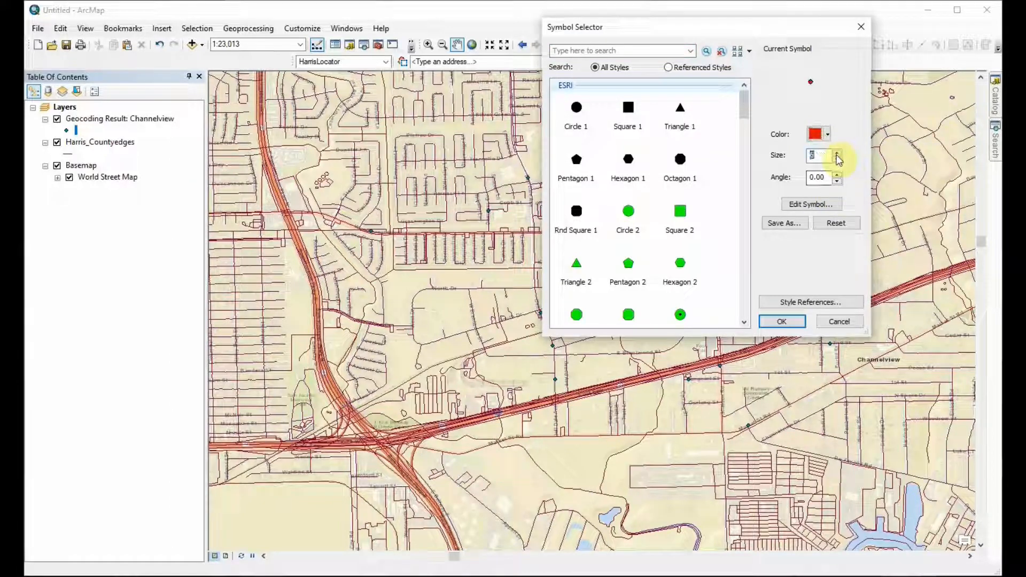
left_click(777, 320)
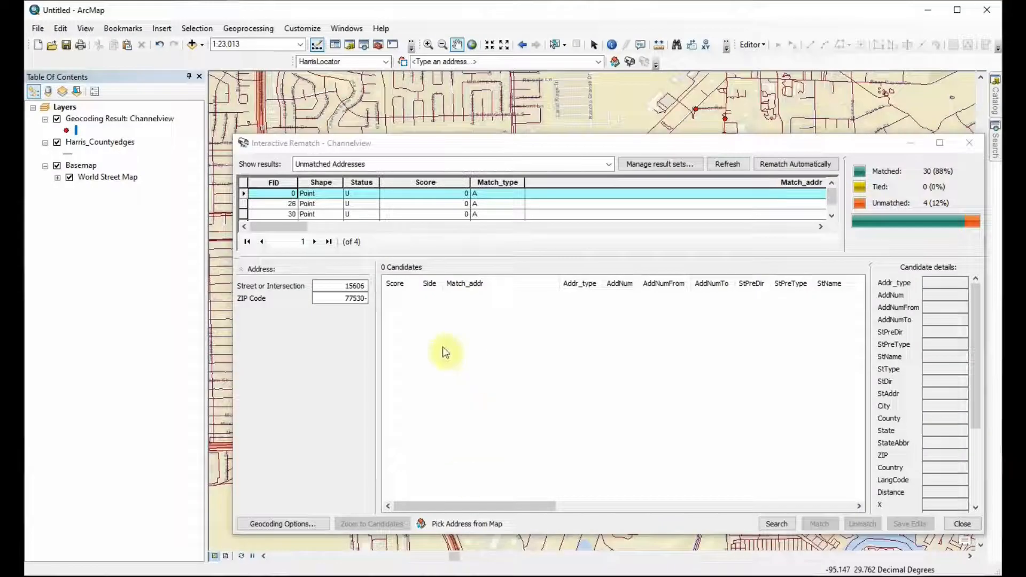
Step: Widen the address inputs in the Interactive Rematch window and review the unmatched records with FID 26 and 30
left_click(296, 224)
left_click_drag(296, 225, 382, 221)
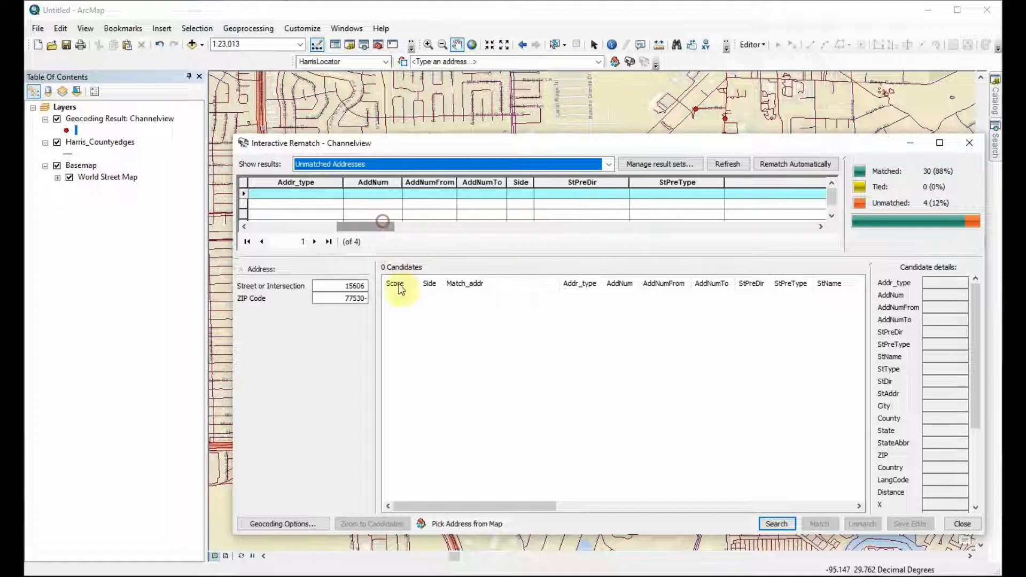
left_click_drag(376, 301, 501, 332)
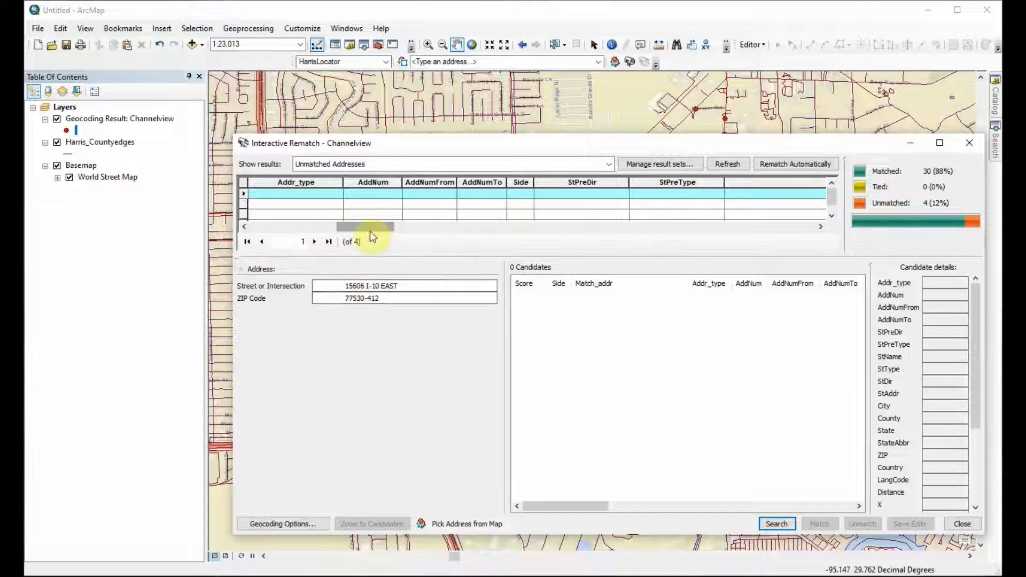
left_click_drag(370, 232, 270, 229)
left_click(269, 205)
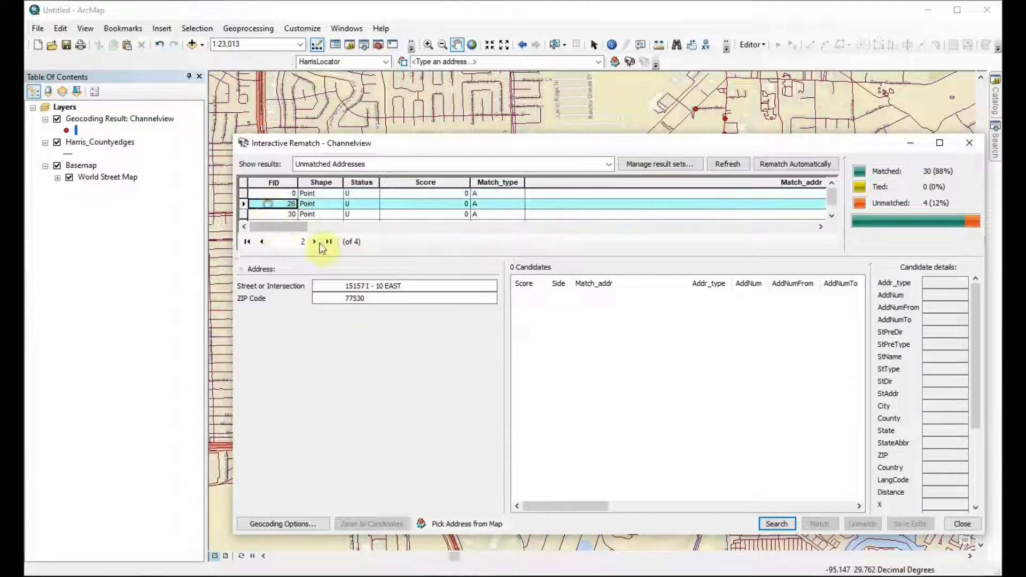
left_click(270, 213)
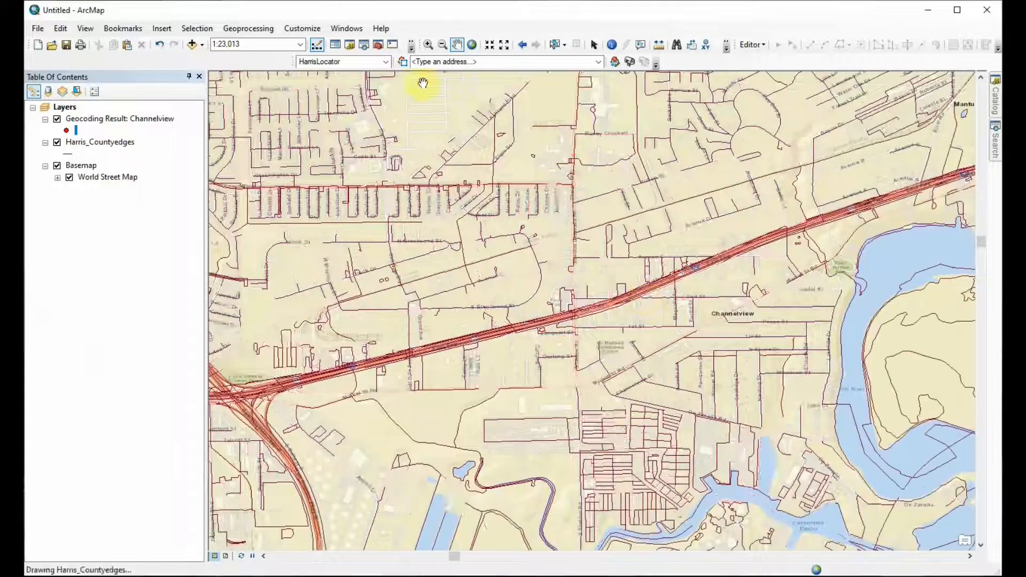
Step: Hide the Harris_Countyedges layer and examine the geocoded points along the East Fwy near Channelview
left_click(58, 142)
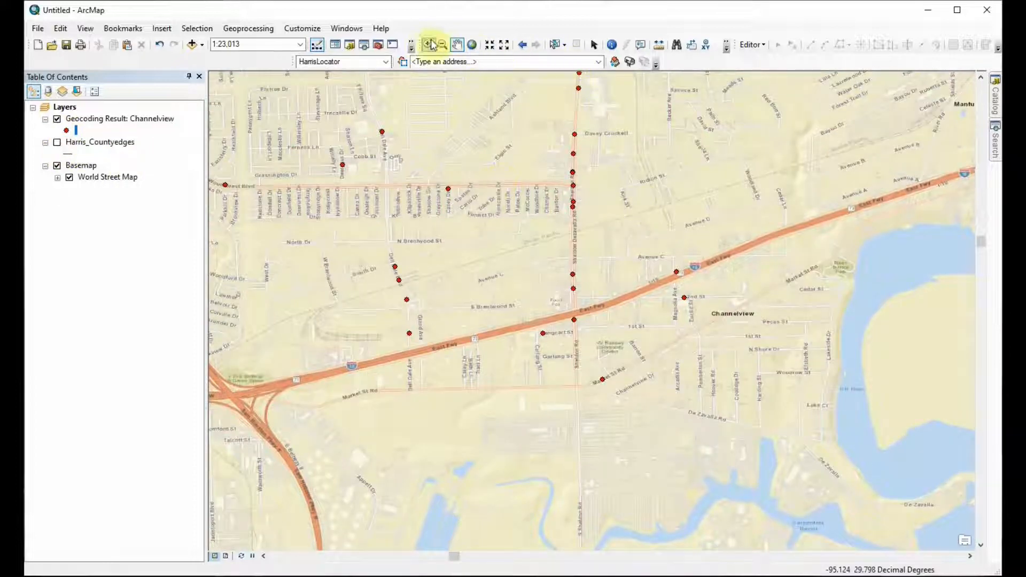
scroll(604, 278, "up", 2)
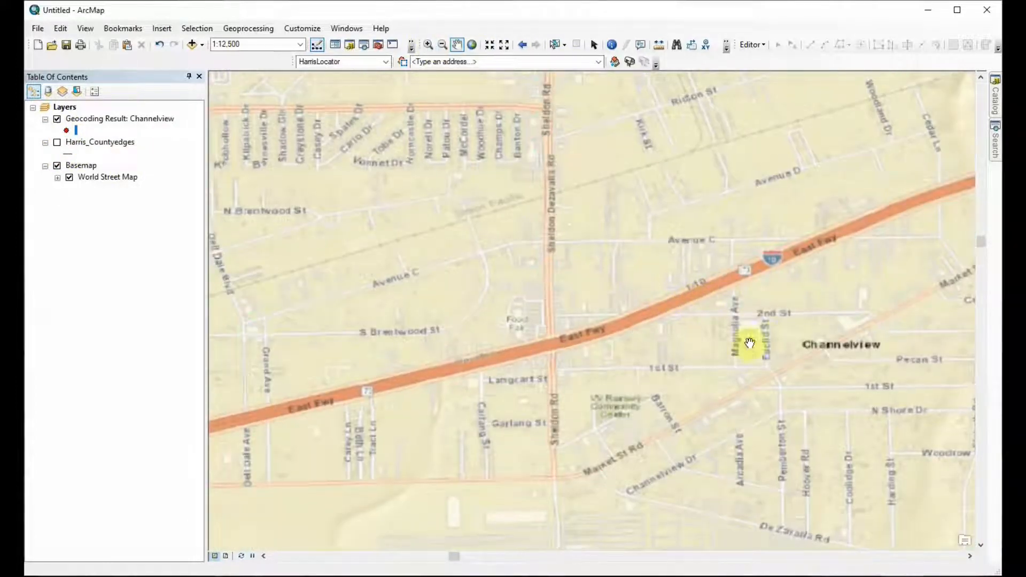
left_click_drag(775, 310, 537, 319)
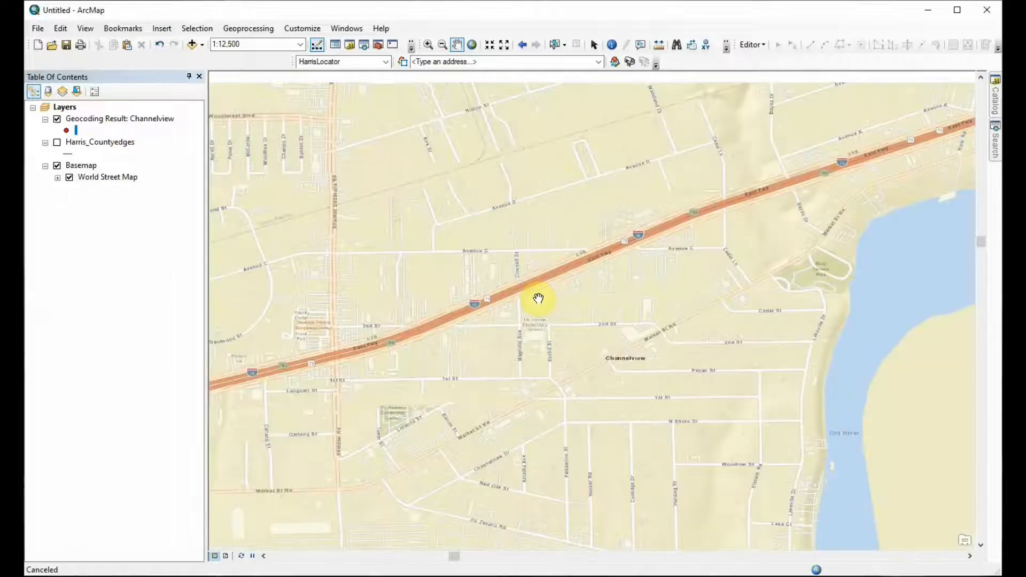
scroll(473, 303, "up", 1)
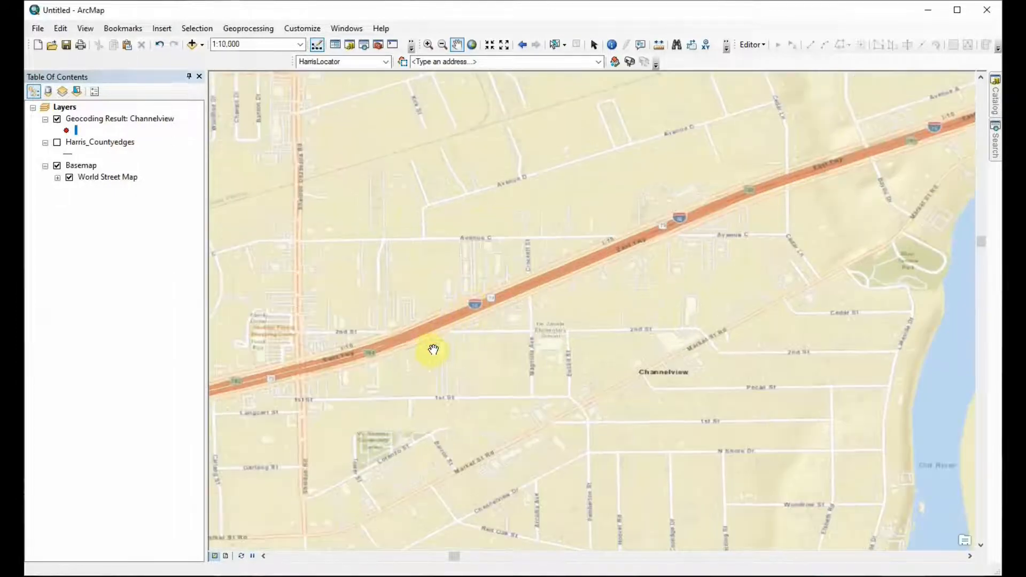
left_click_drag(468, 348, 537, 295)
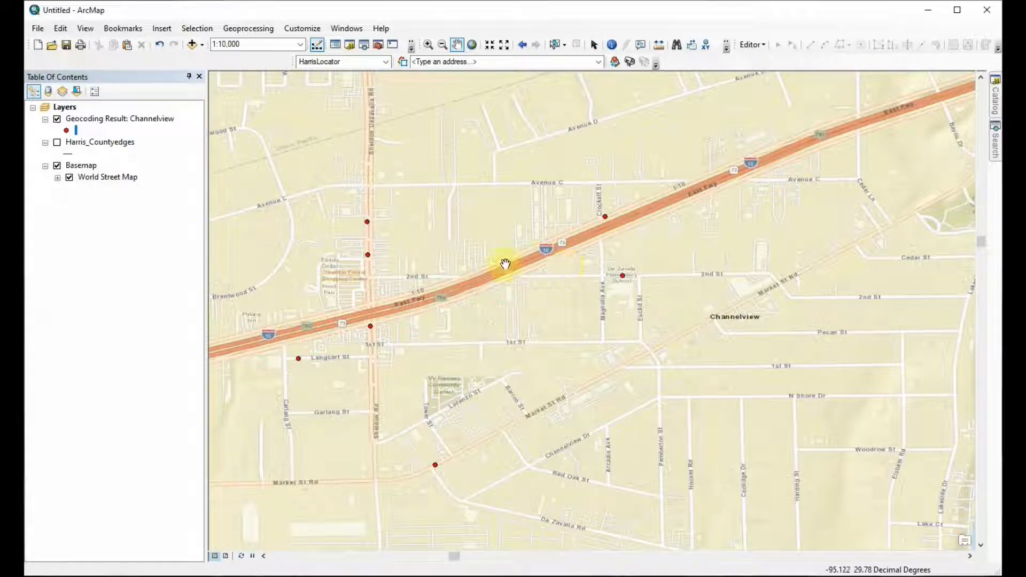
Step: Select the geocoded point on the East Fwy near Crockett St and show only its record in the Channelview attribute table
left_click(555, 45)
left_click_drag(583, 203, 655, 232)
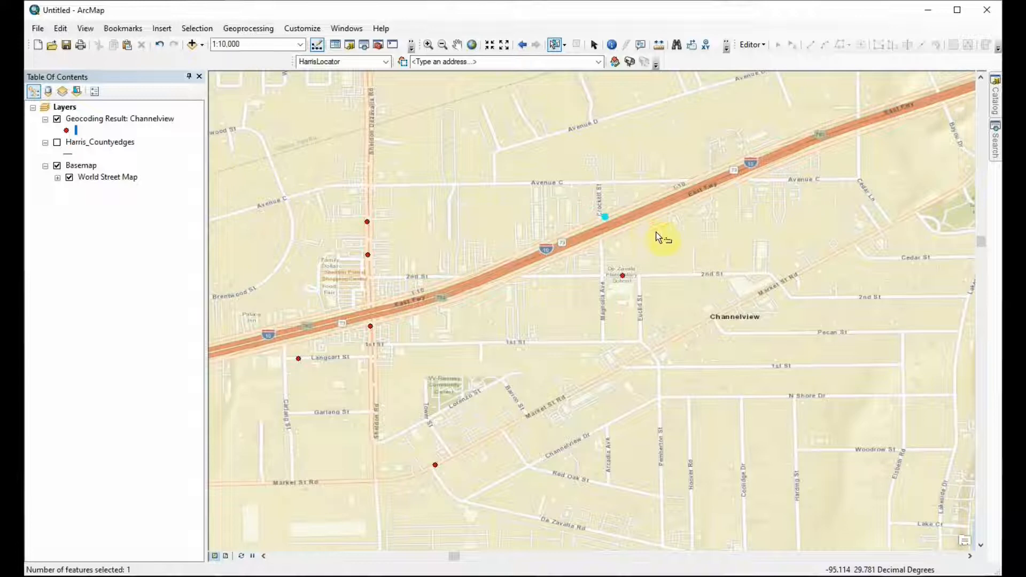
right_click(128, 119)
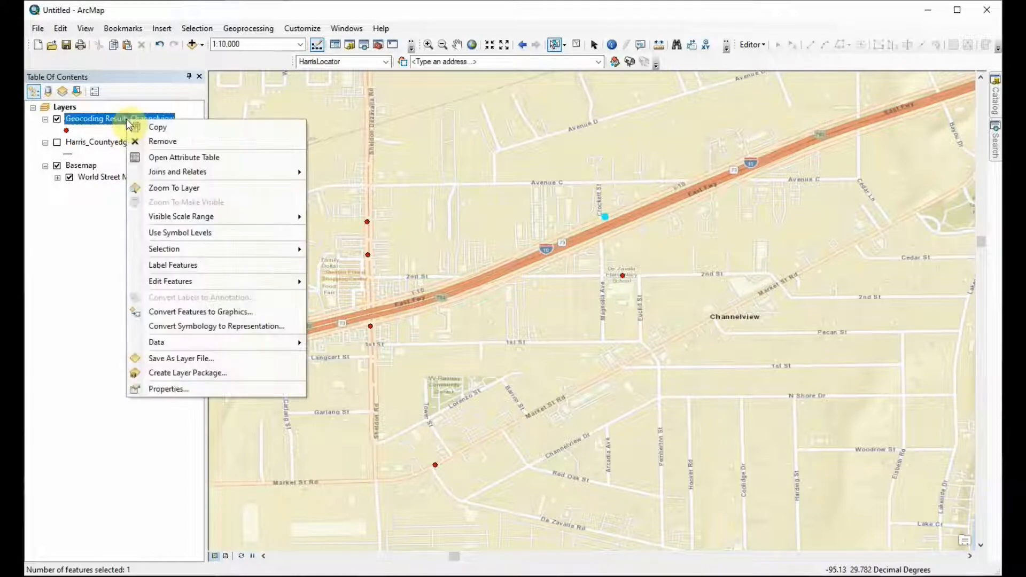
left_click(158, 157)
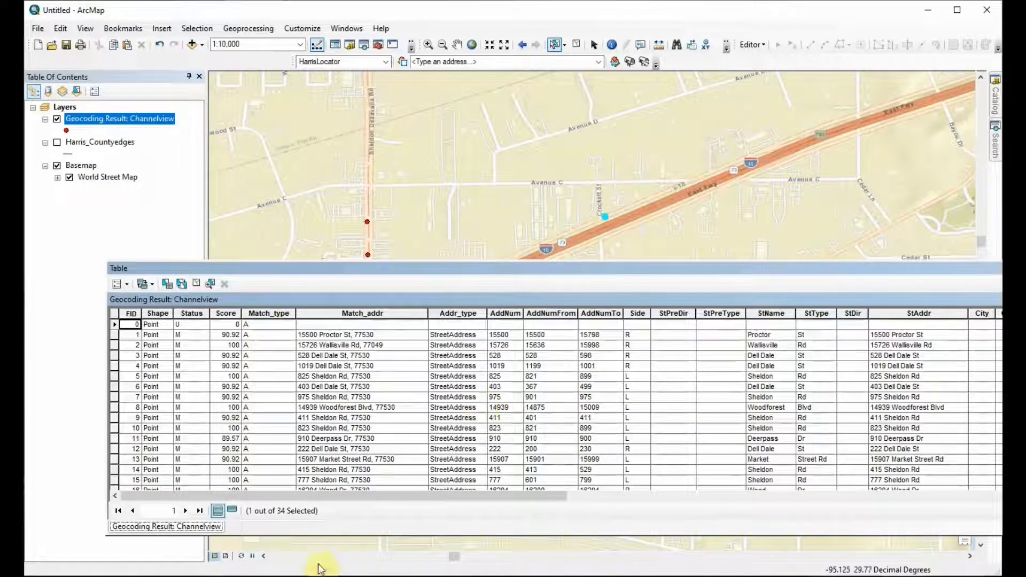
left_click(230, 511)
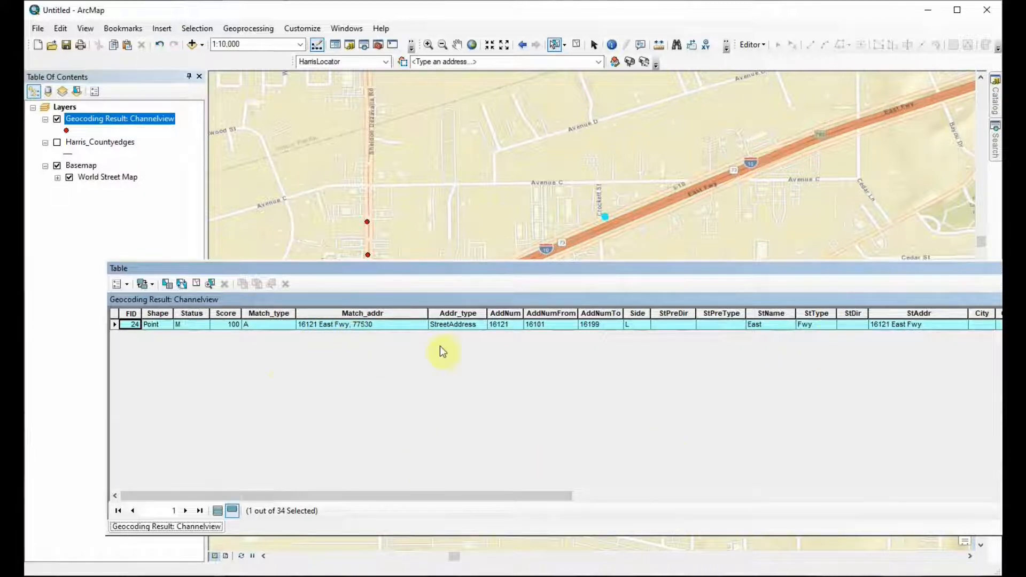
left_click_drag(940, 268, 899, 133)
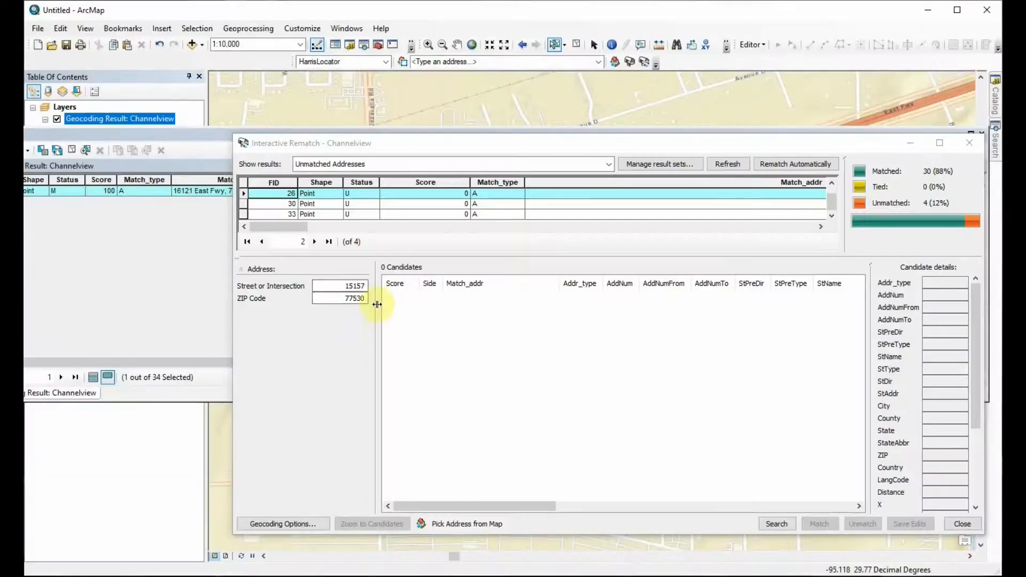
Step: Review the addresses of the unmatched records with FID 30 and 33 and shrink the rematch window to compare them with the attribute table
left_click_drag(377, 304, 546, 334)
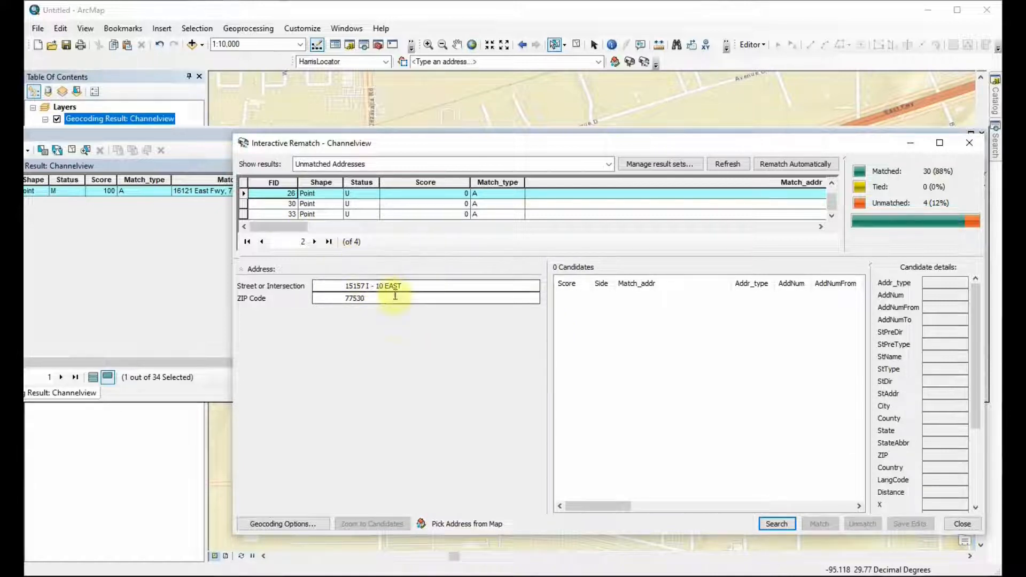
left_click(272, 205)
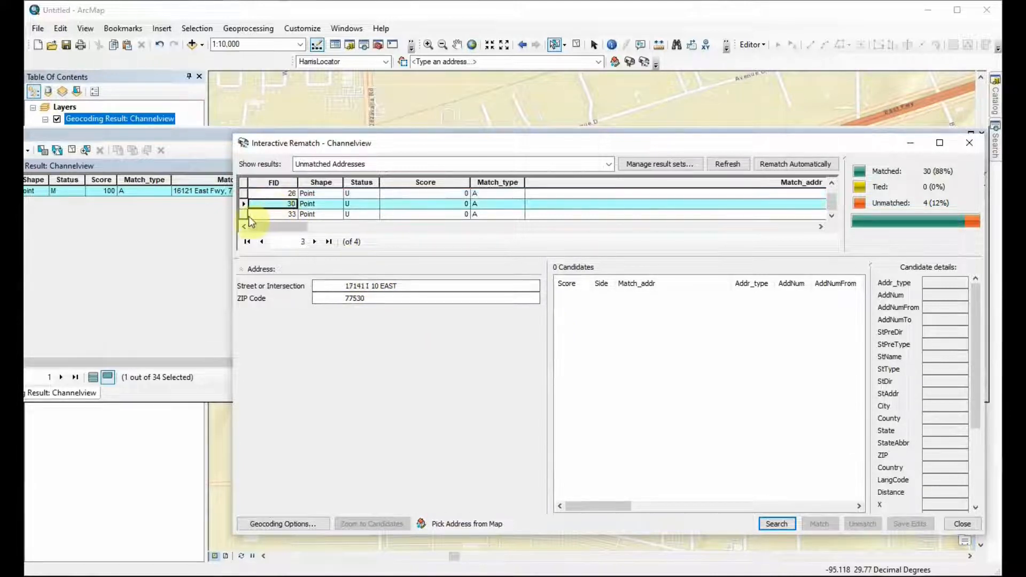
left_click(244, 215)
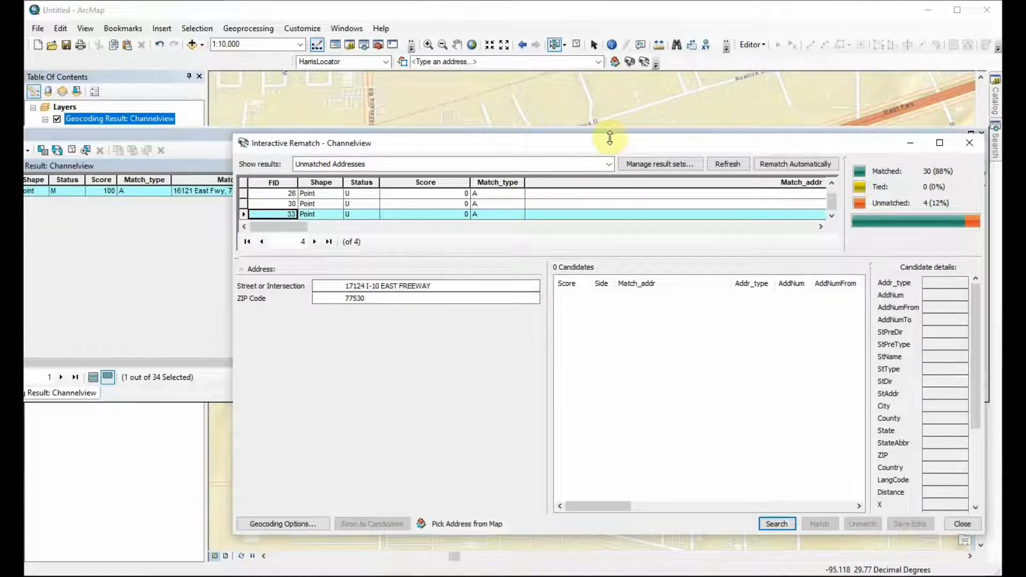
left_click_drag(609, 138, 597, 265)
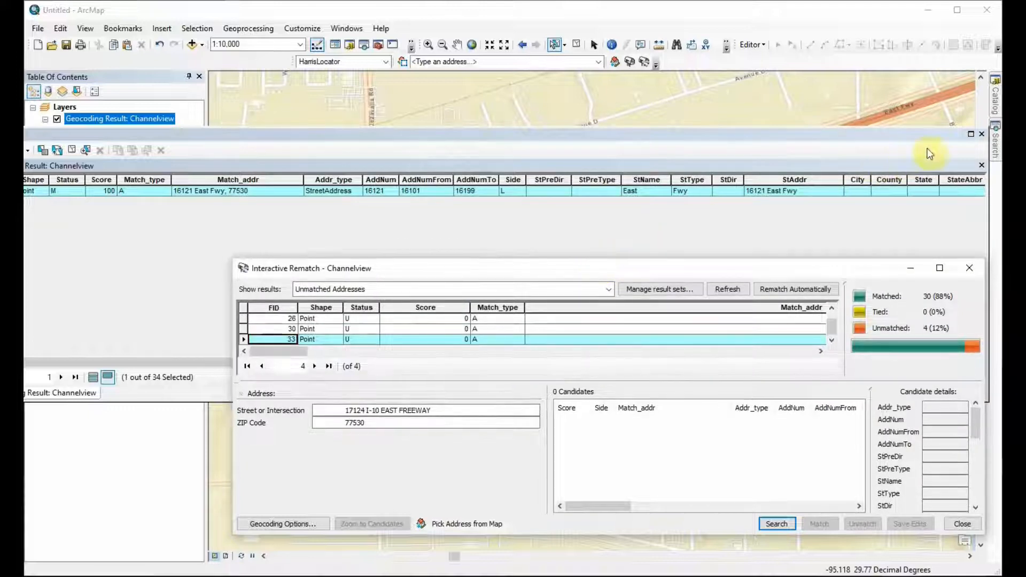
Step: Close the attribute table, clear the selected point, and close the Interactive Rematch window
left_click(981, 135)
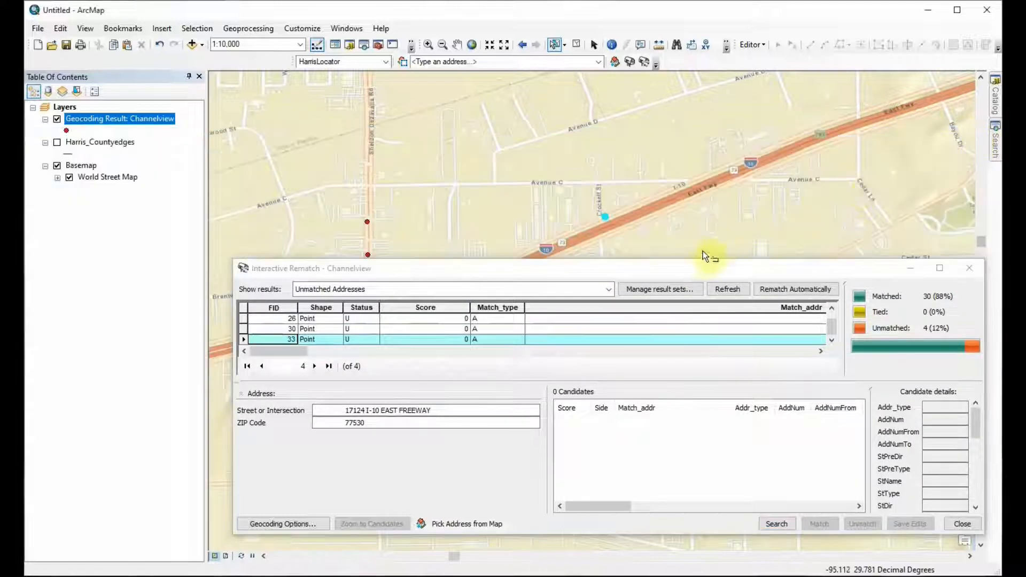
left_click_drag(697, 261, 696, 302)
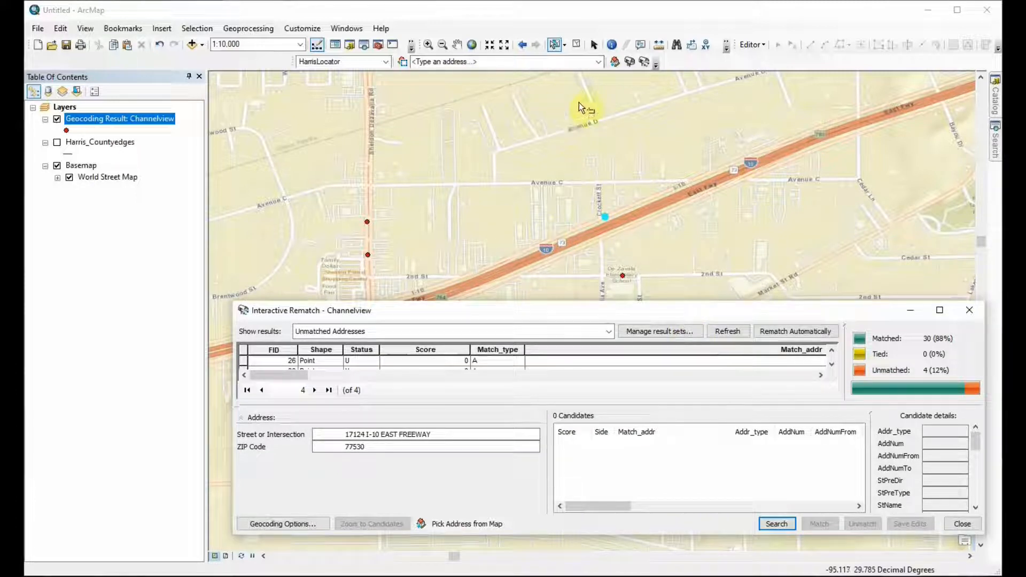
left_click(575, 47)
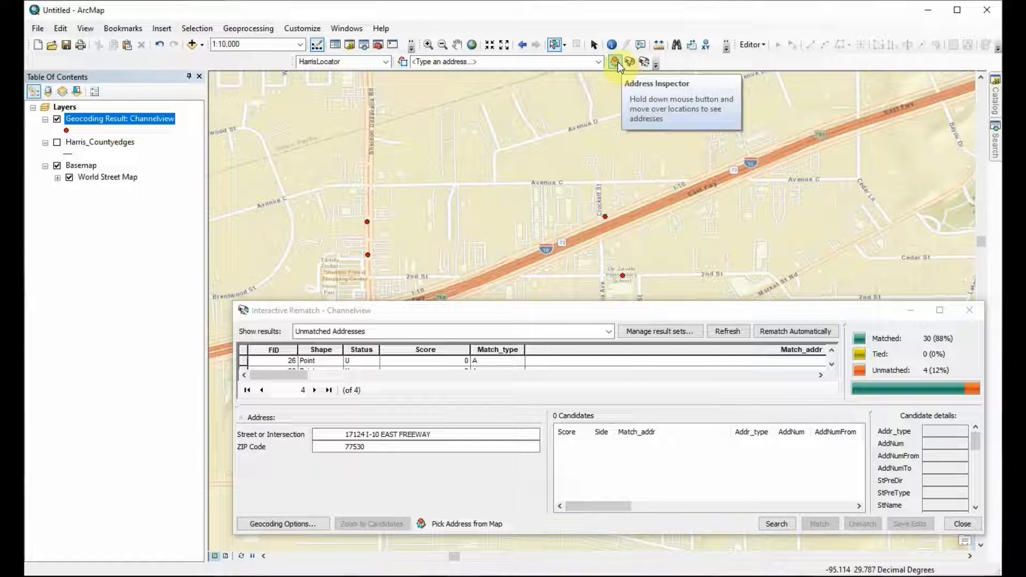
left_click(968, 320)
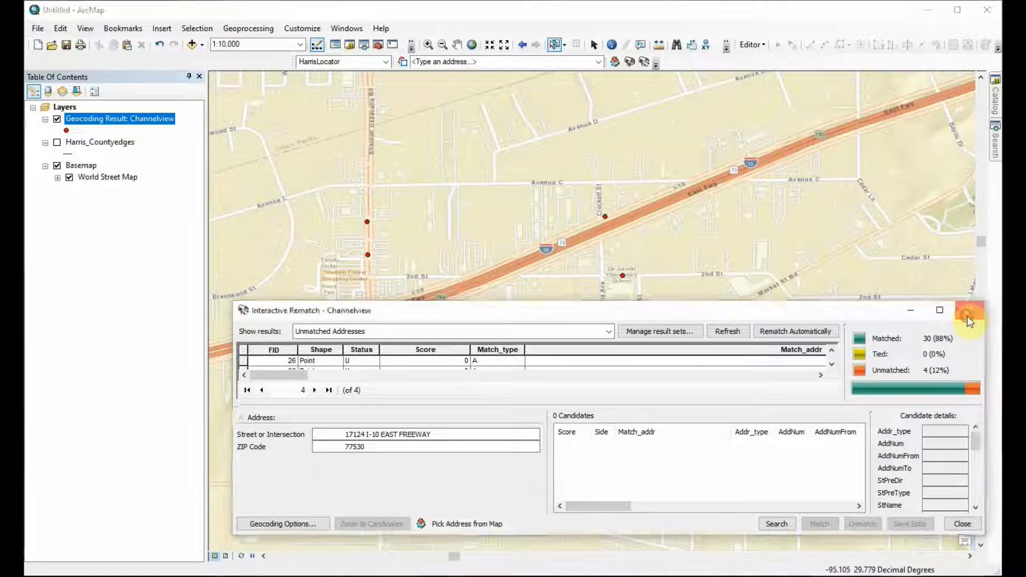
left_click(968, 320)
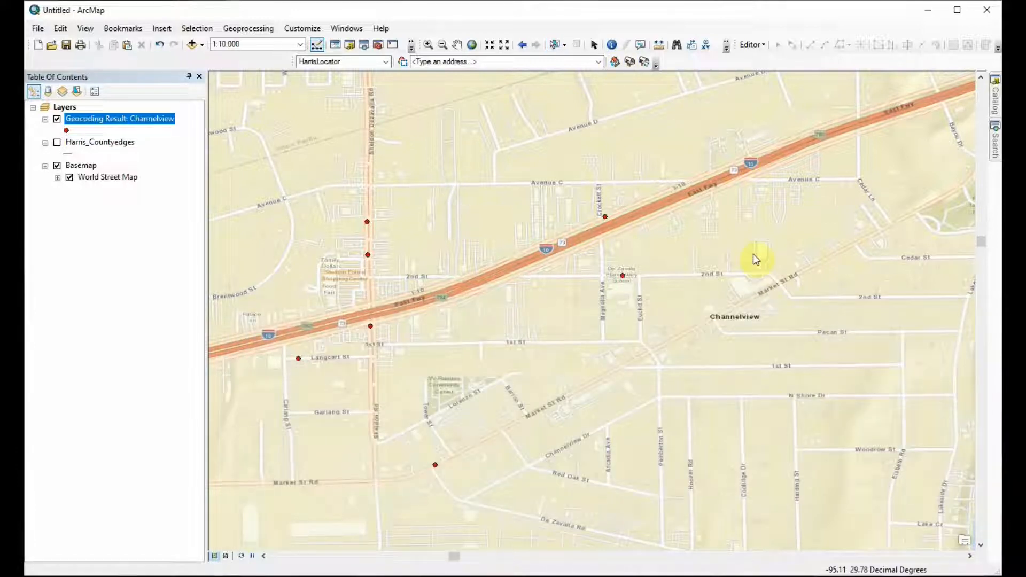
Step: Activate the Address Inspector and point at the East Fwy near Crockett St to inspect its addresses
left_click(614, 63)
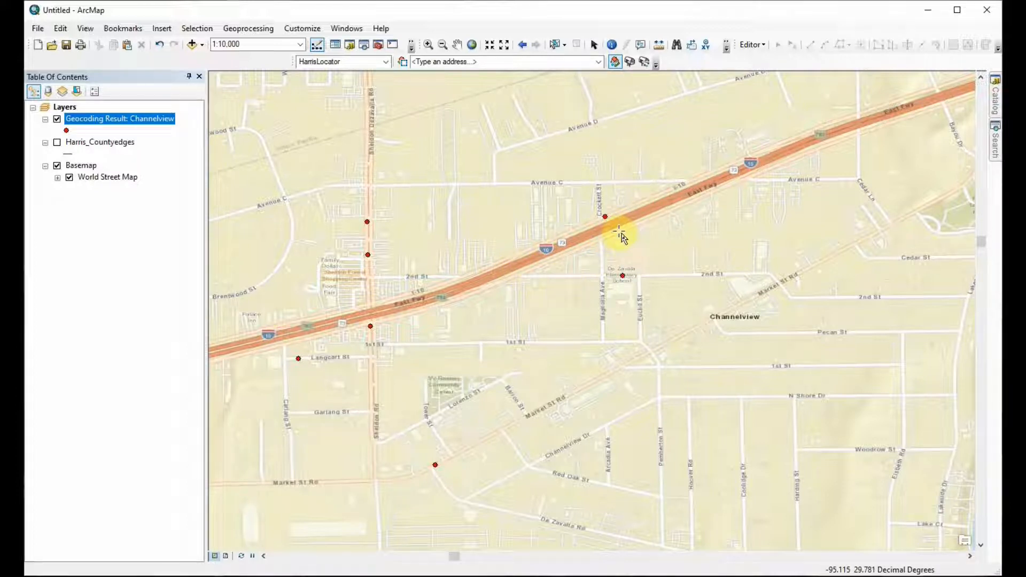
mouse_move(643, 236)
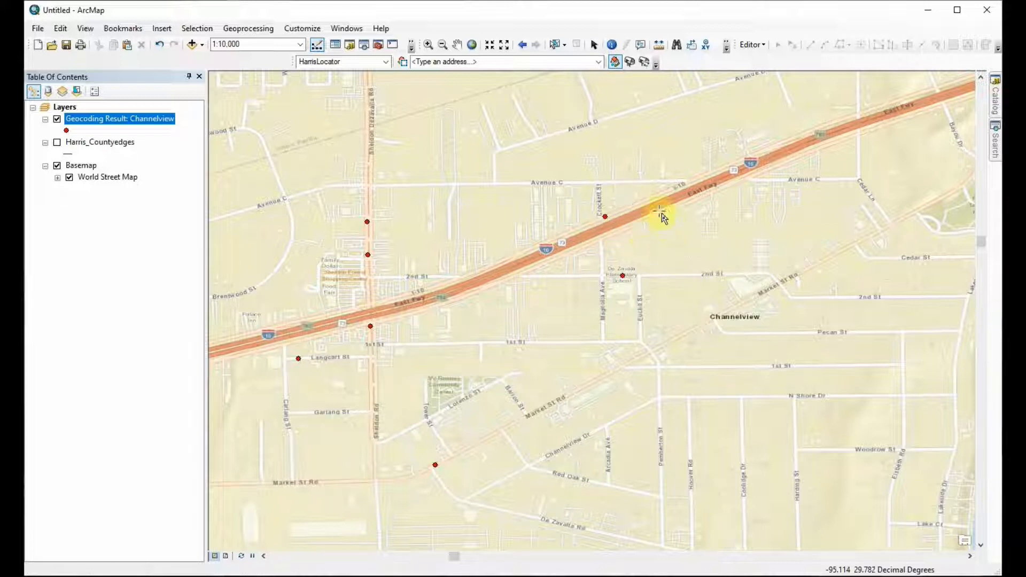
mouse_move(662, 219)
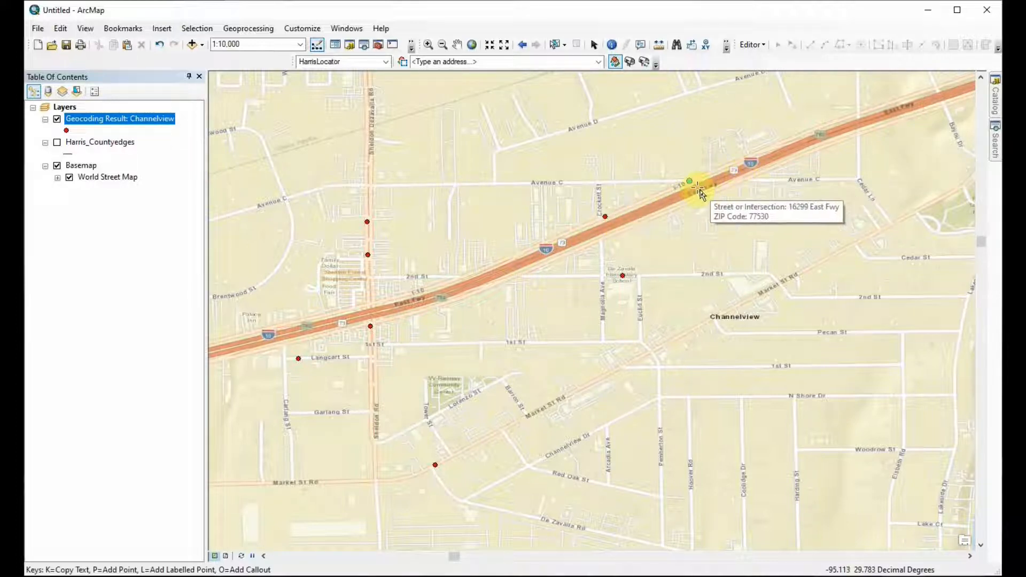
Step: Start reviewing and rematching addresses of the Channelview geocoding result, and enlarge the Interactive Rematch window over the map
right_click(144, 120)
mouse_move(209, 345)
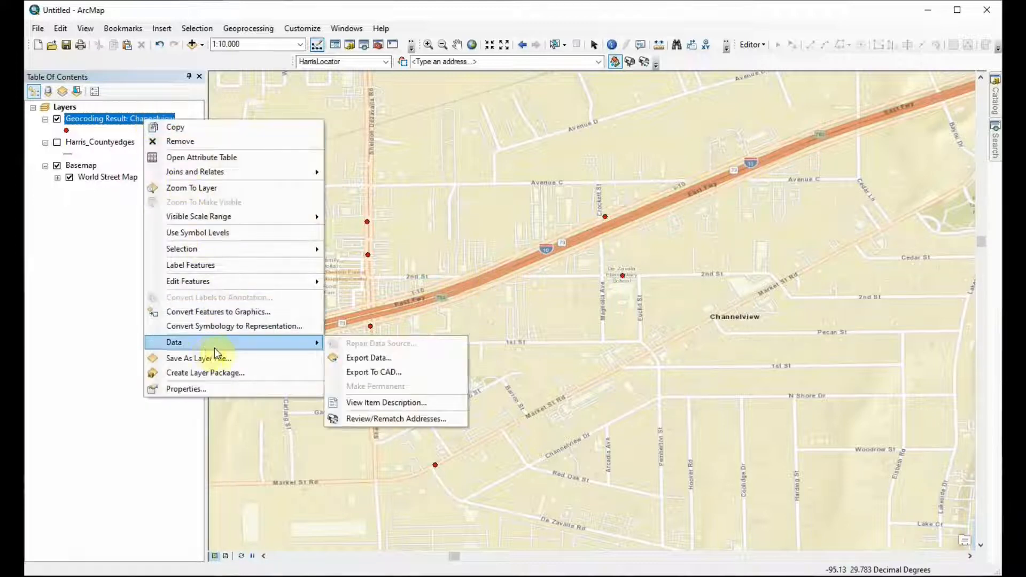
left_click(393, 419)
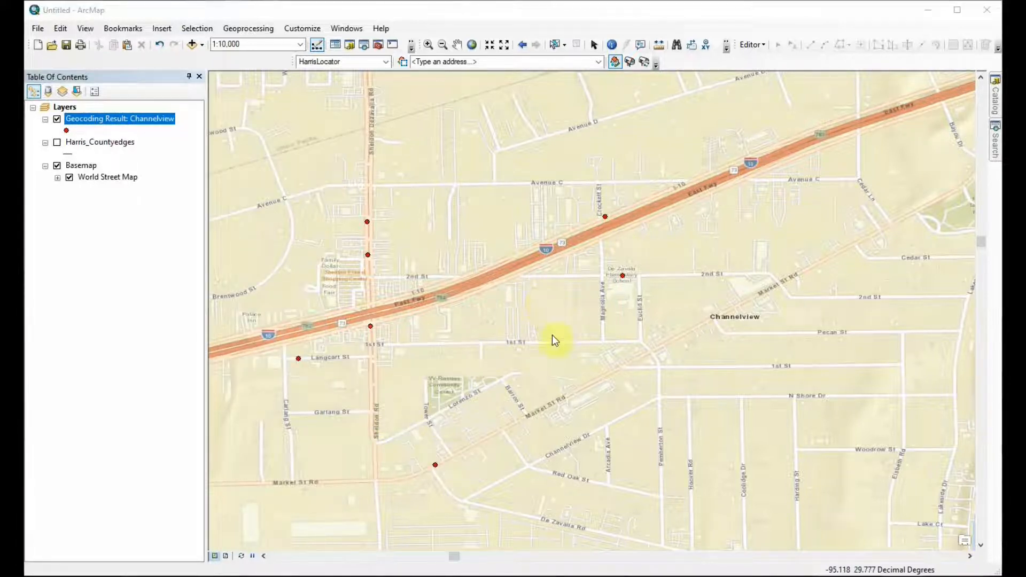
left_click_drag(543, 314, 549, 135)
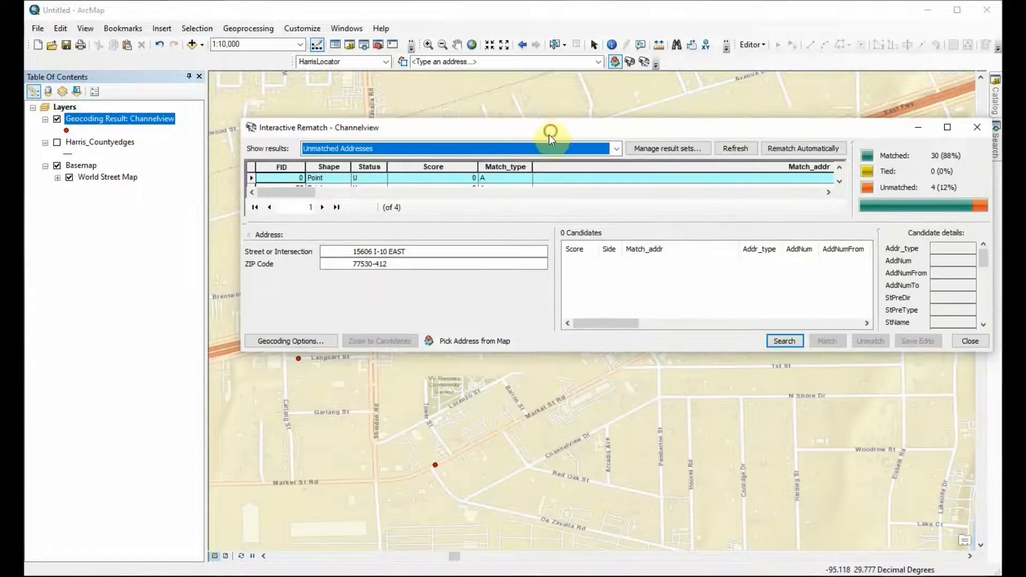
left_click_drag(508, 351, 513, 476)
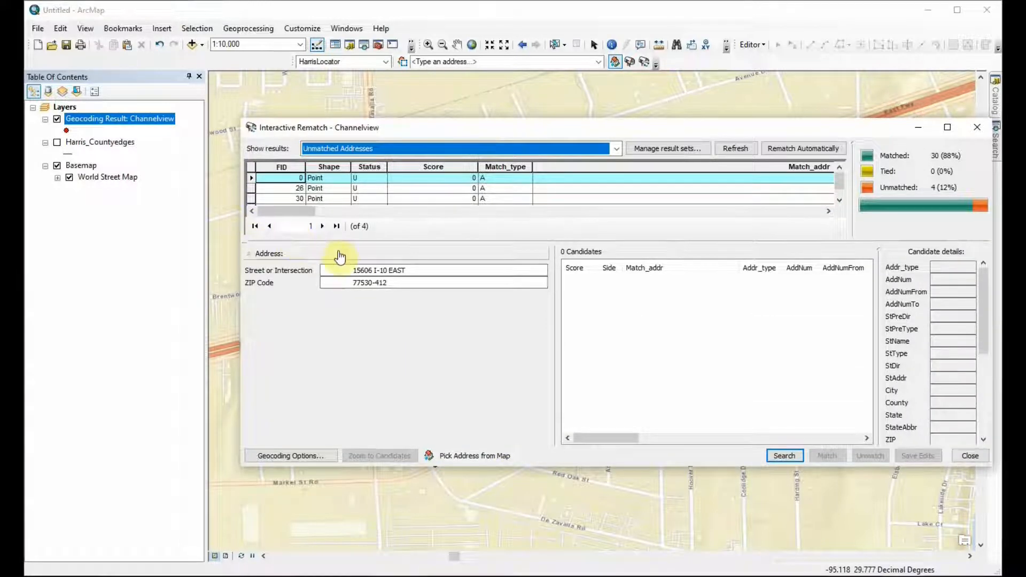
Step: Replace I-10 East with East Freeway in the FID 0 record's street address and search for match candidates
left_click(414, 270)
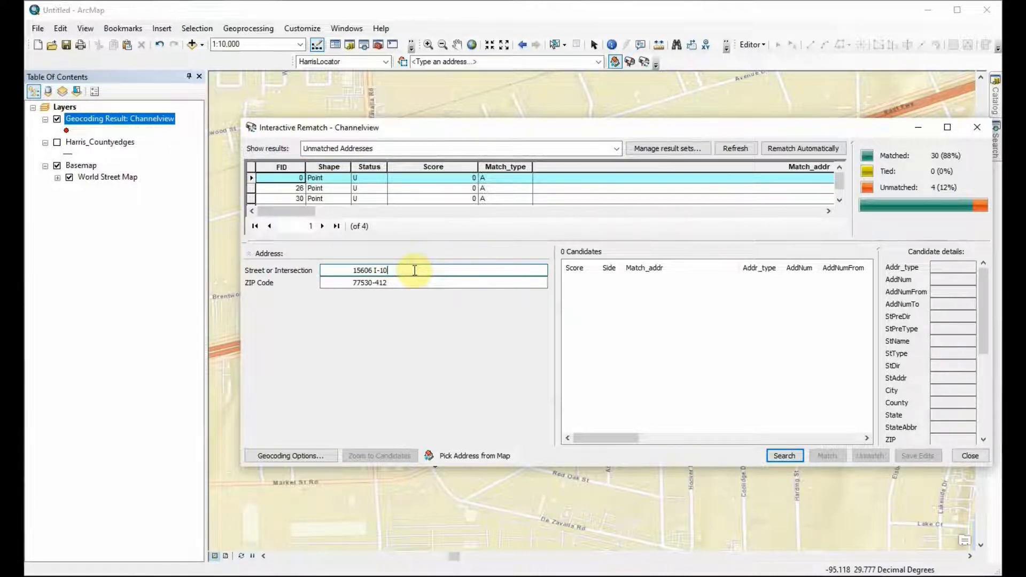
type("East freeway")
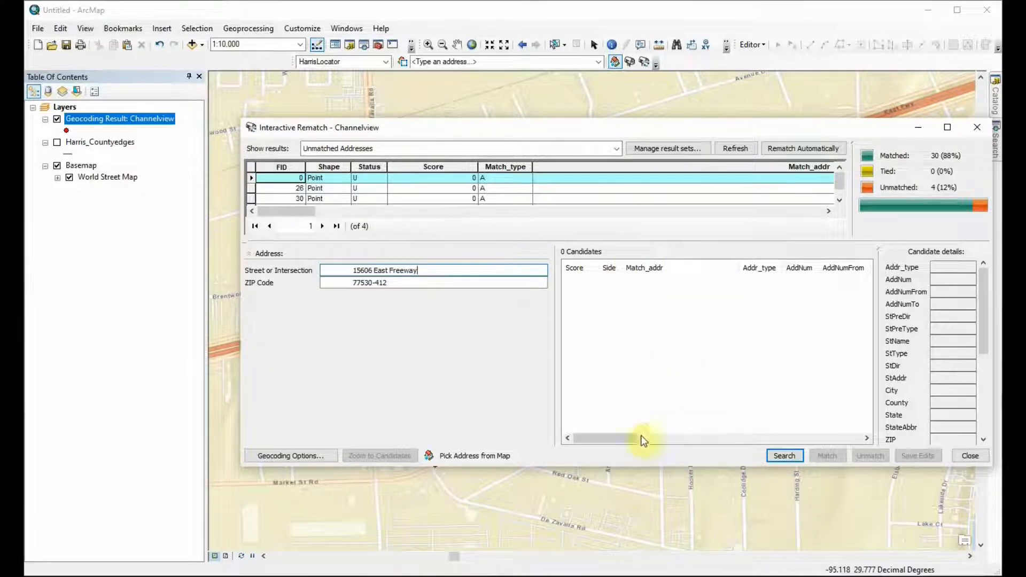
left_click_drag(613, 133, 613, 163)
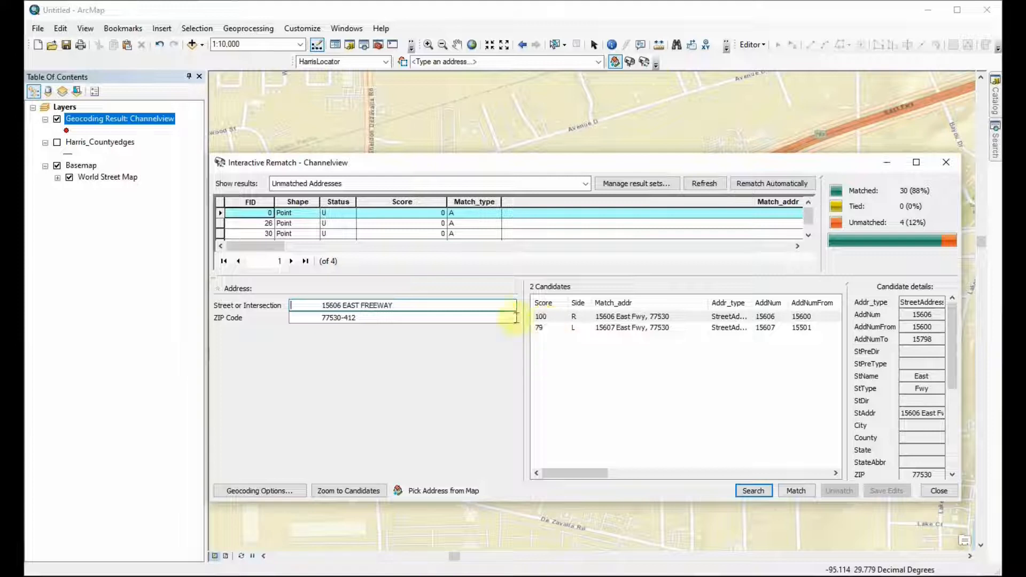
Step: Change the FID 26 record's street name to East Freeway, search for candidates and select the one scoring 100
left_click(219, 223)
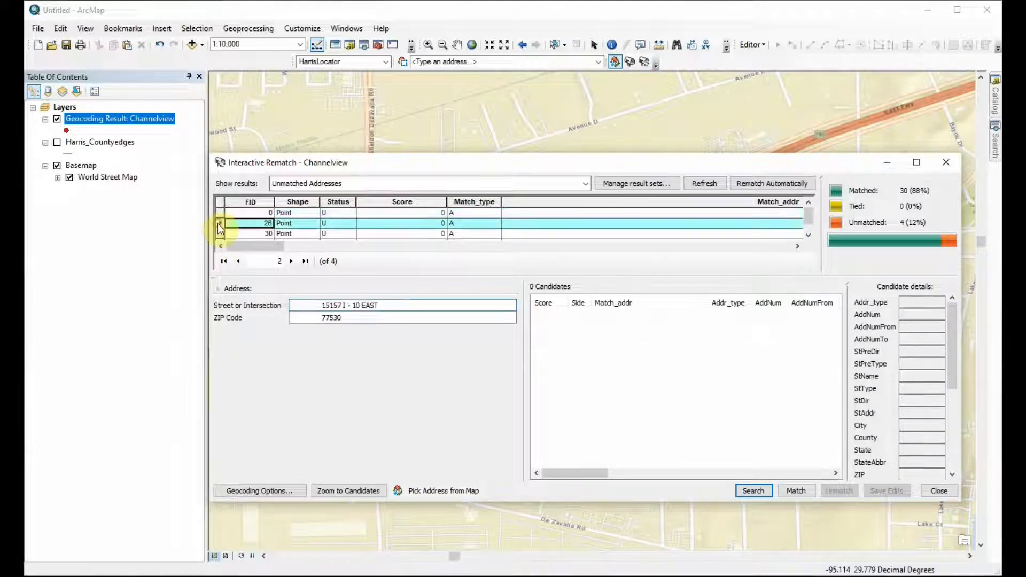
left_click(400, 305)
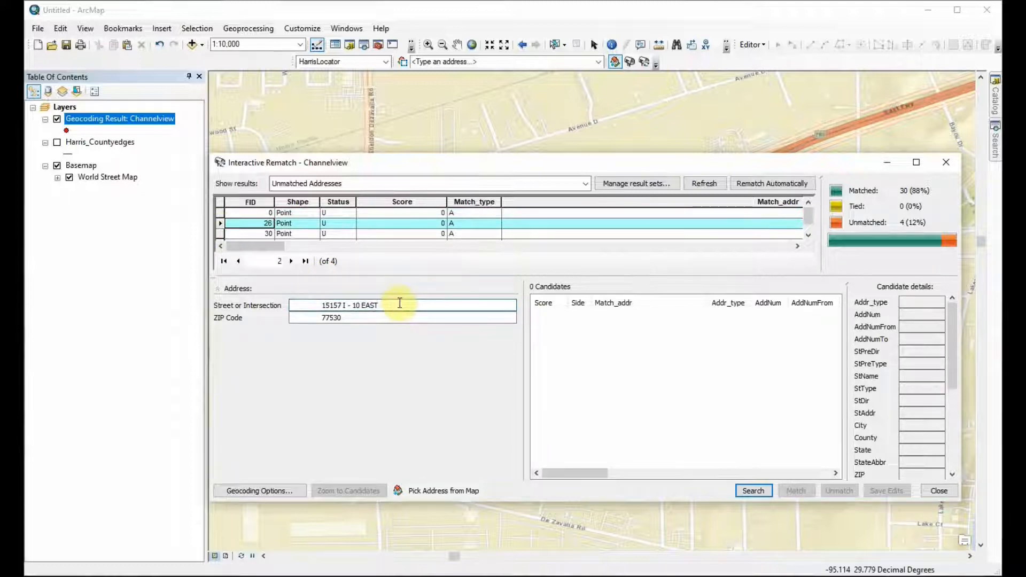
key("BackSpace")
type("East Freeway")
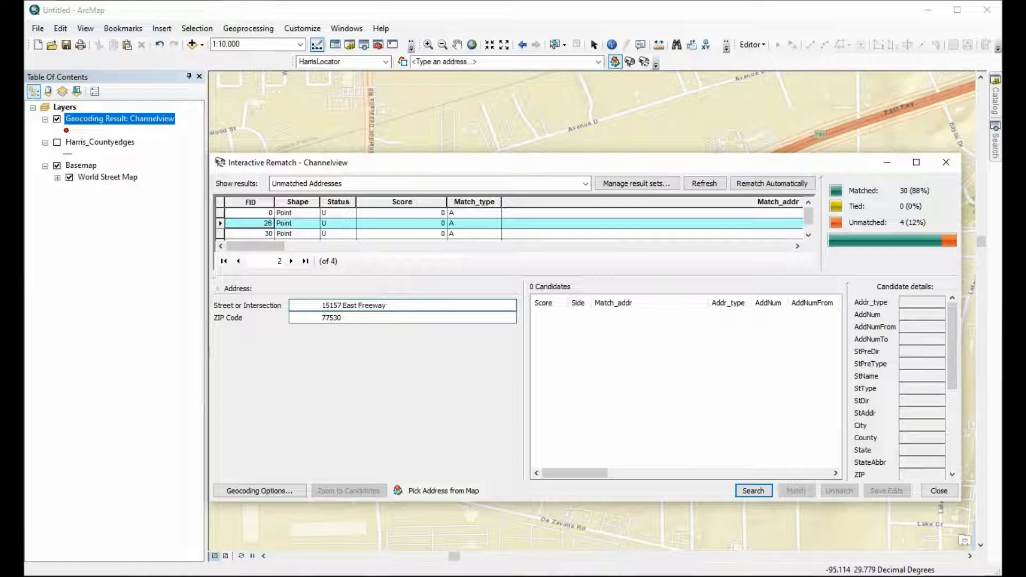
key("Return")
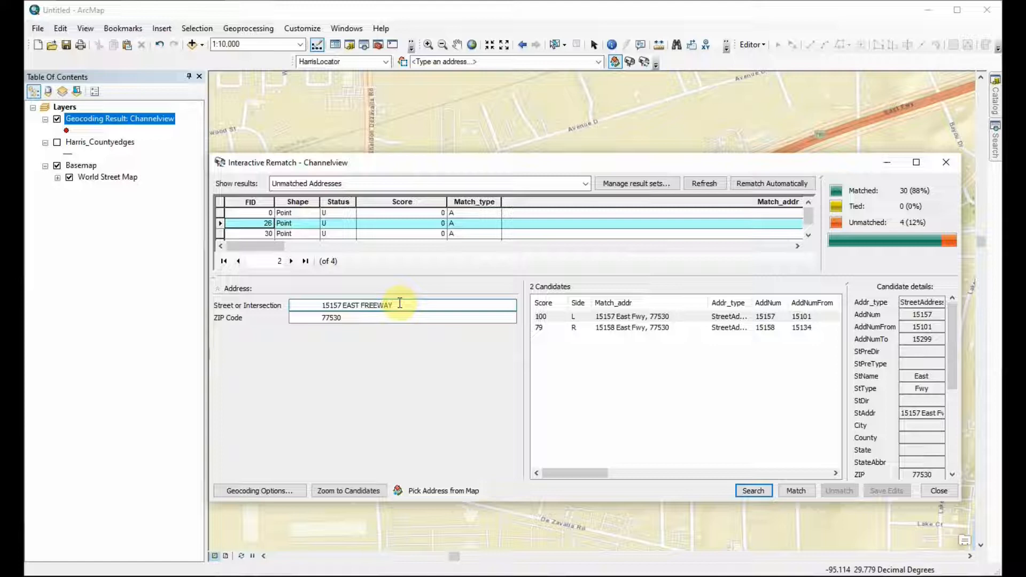
left_click(557, 317)
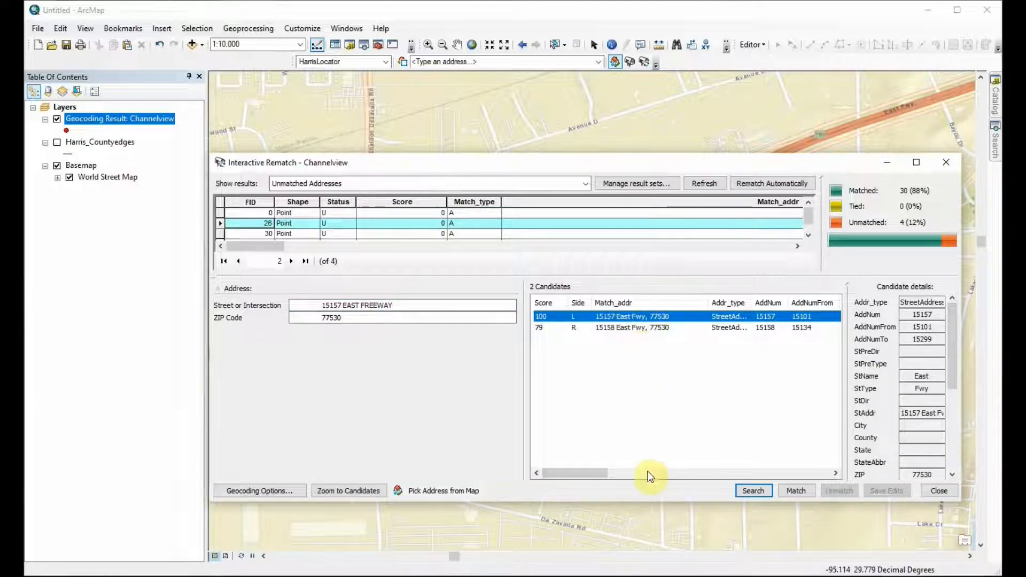
Step: Return to the FID 0 record, change its street name to East Freeway and match it to the candidate scoring 100
left_click(735, 212)
left_click(387, 306)
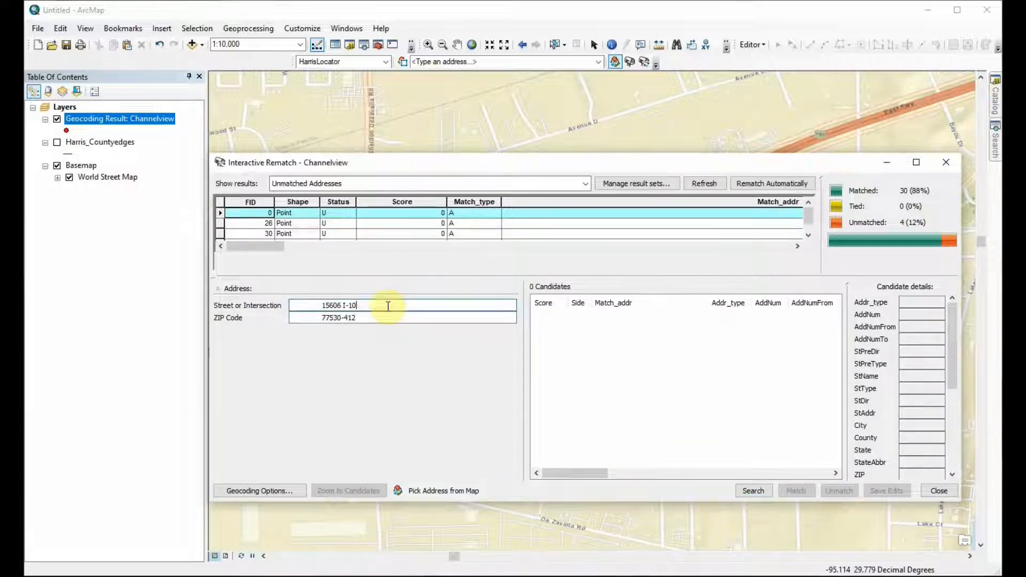
type("ea")
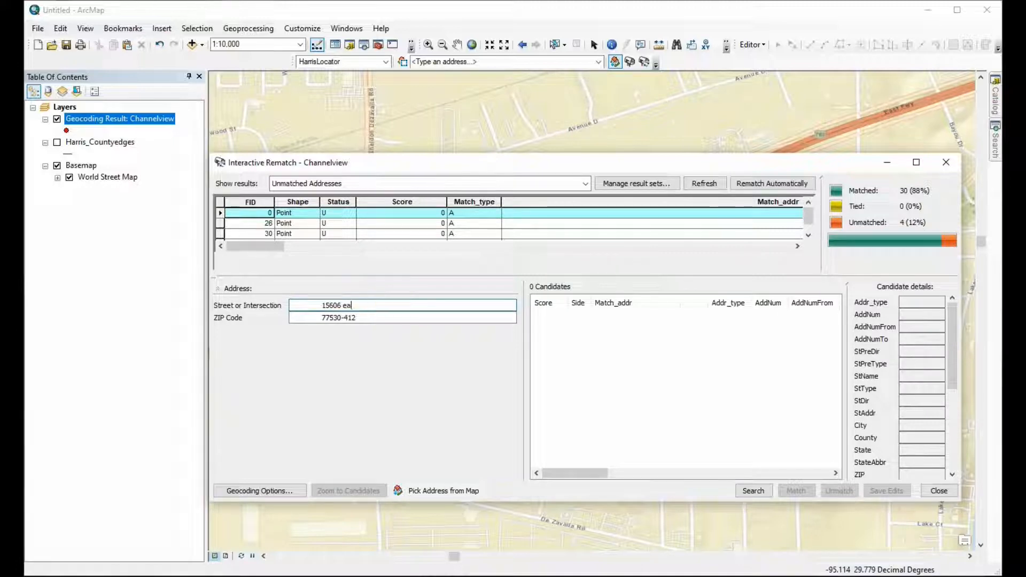
type("East Freeway")
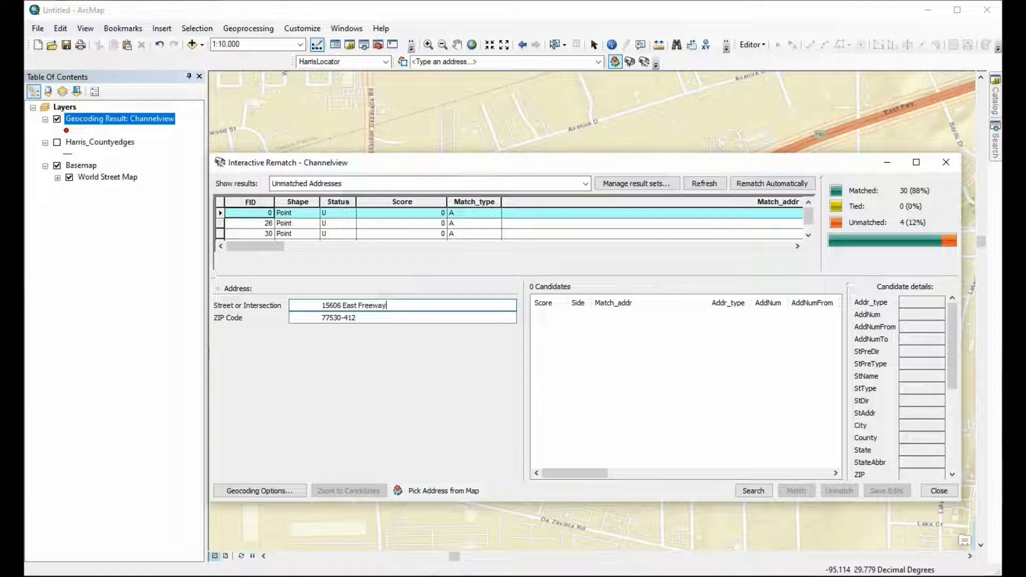
key("Return")
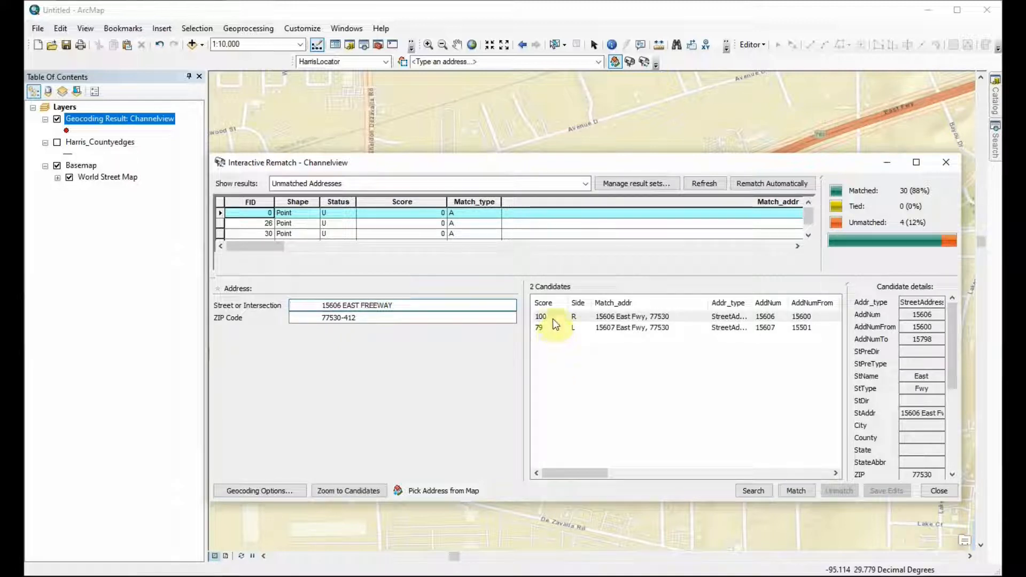
left_click(573, 319)
left_click(594, 320)
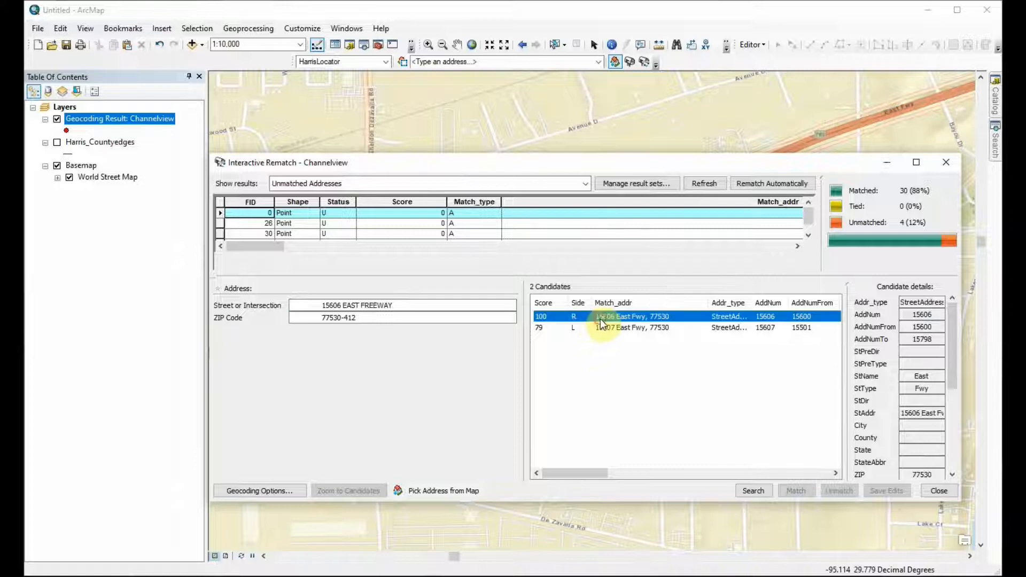
left_click(796, 490)
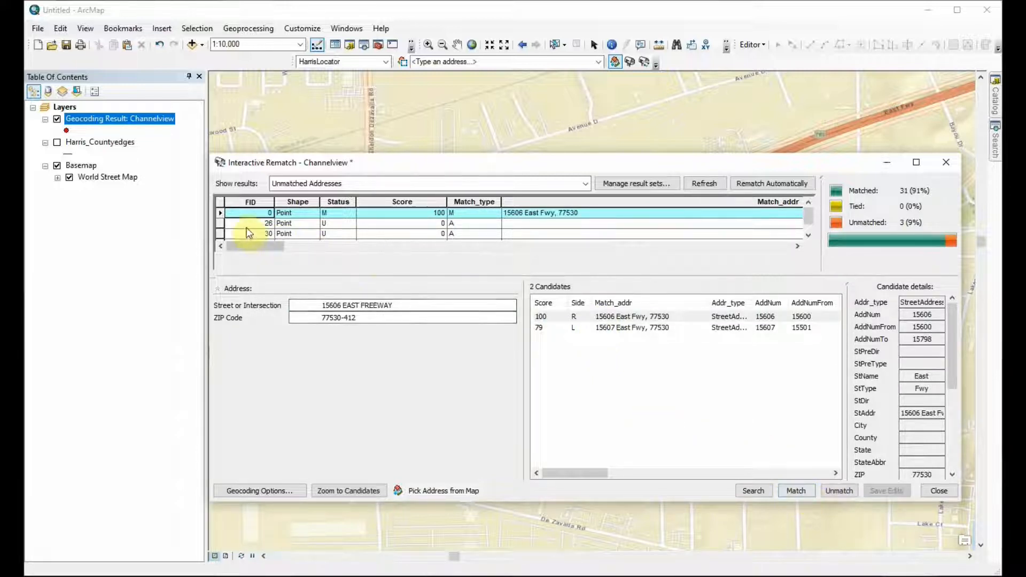
Step: Replace I - 10 East with East Freeway in the FID 26 record's address and match it to the candidate scoring 100
left_click(229, 224)
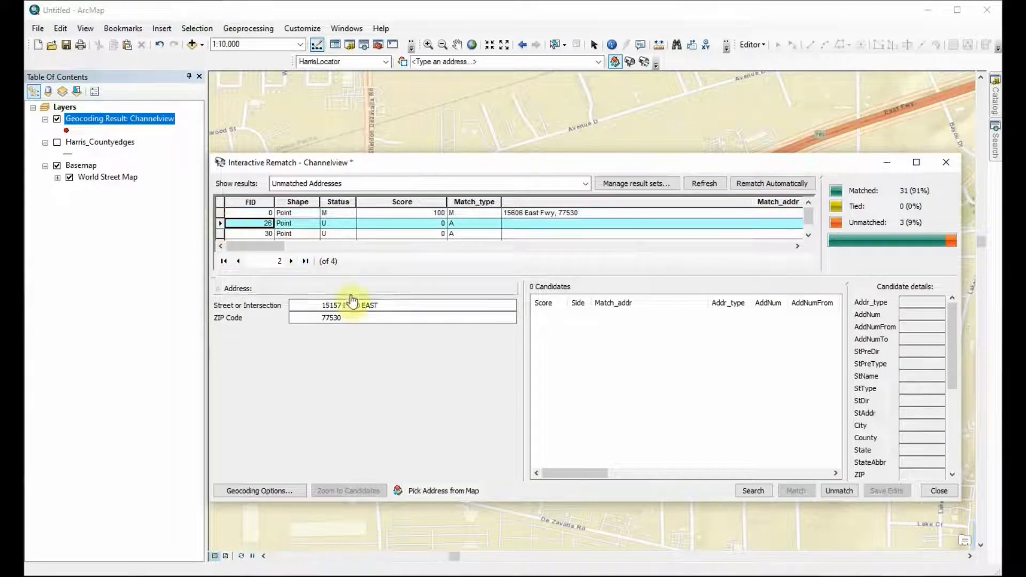
left_click(384, 308)
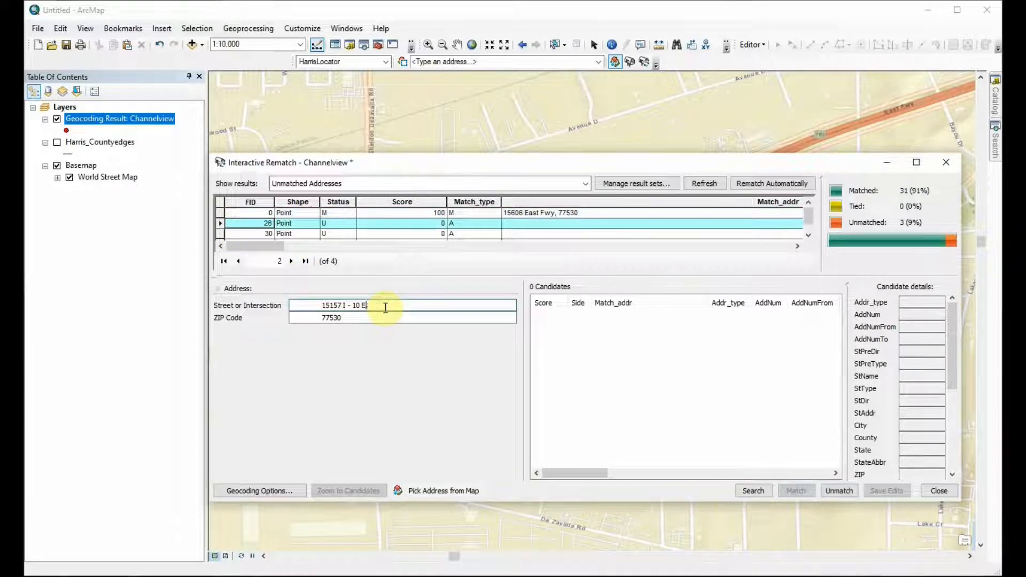
key("BackSpace")
key("BackSpace")
key("BackSpace")
type("East Freeway")
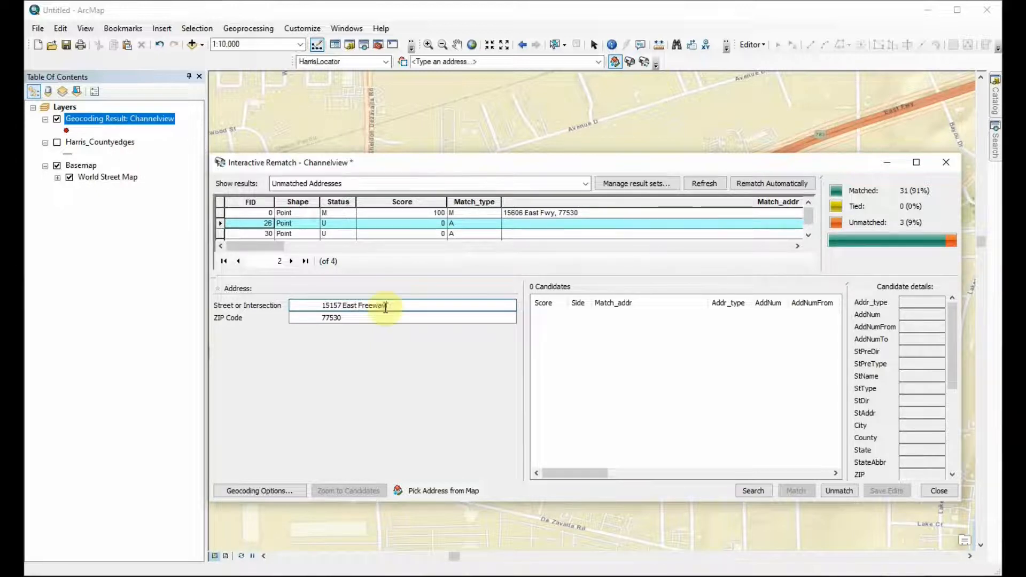
key("Return")
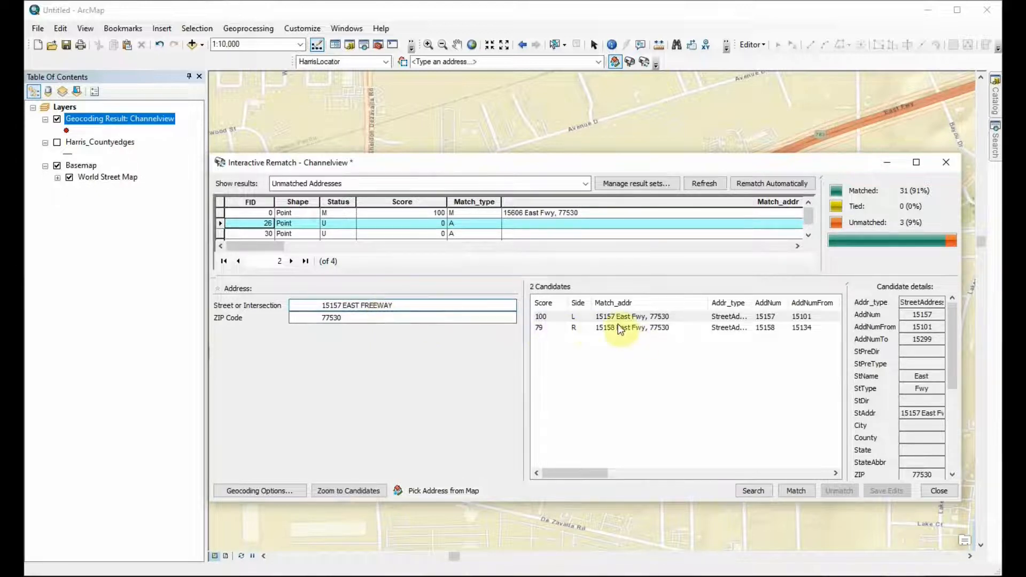
left_click(665, 318)
left_click(795, 490)
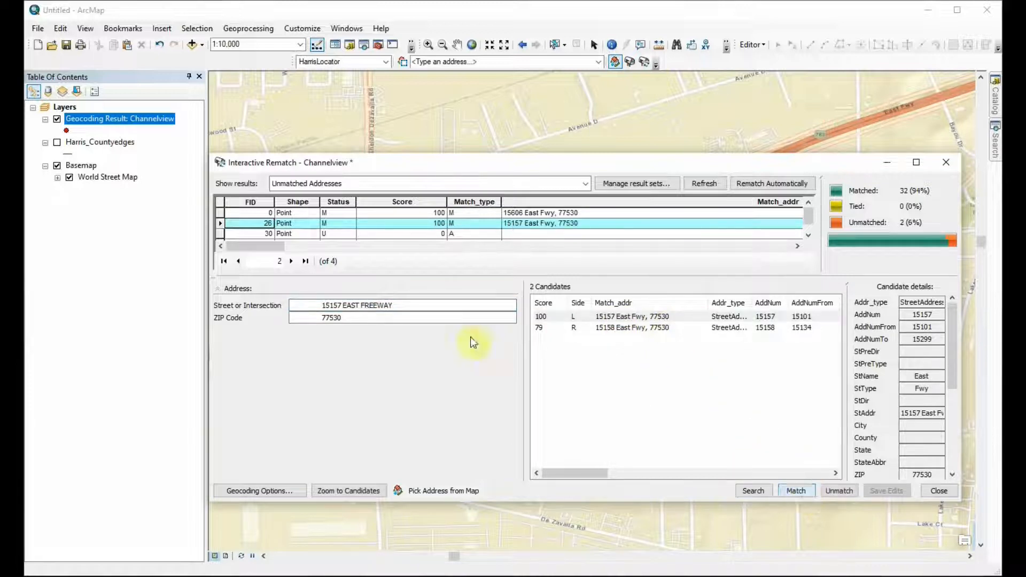
Step: Match the FID 30 and 33 records to their East Fwy candidates scoring 100, removing I-10 from FID 33's address, and close the rematch window
left_click(220, 235)
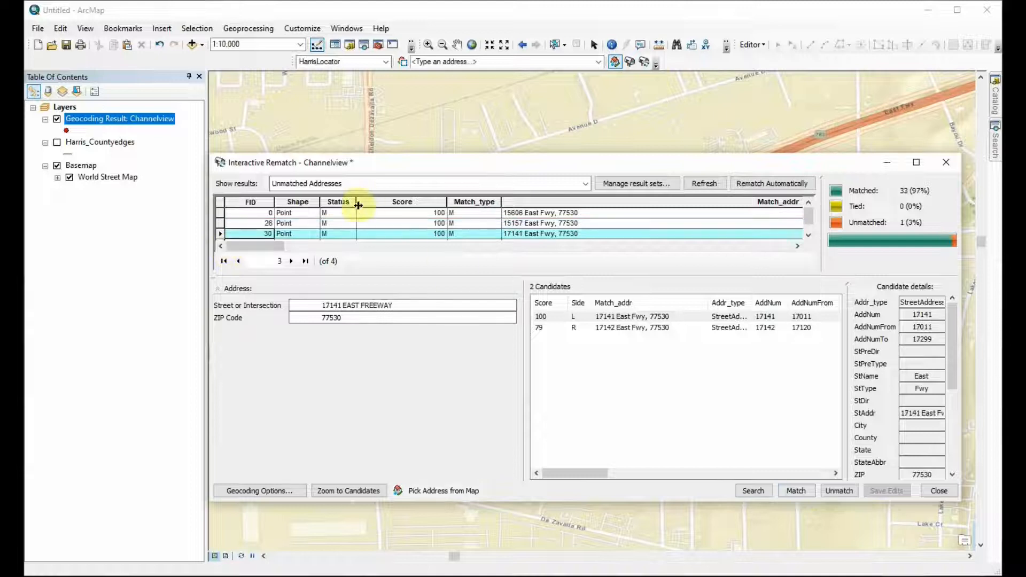
left_click(257, 239)
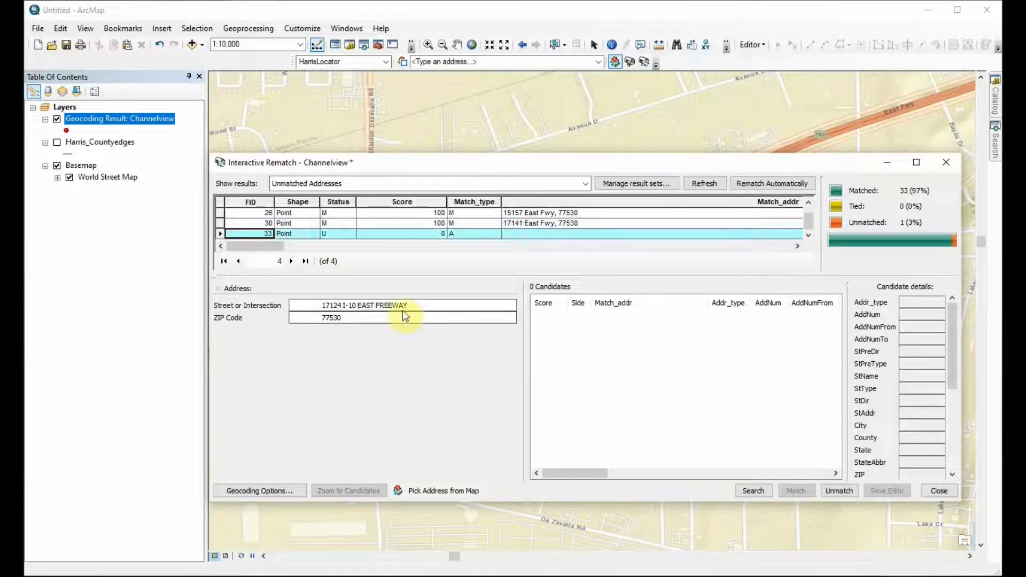
left_click(355, 305)
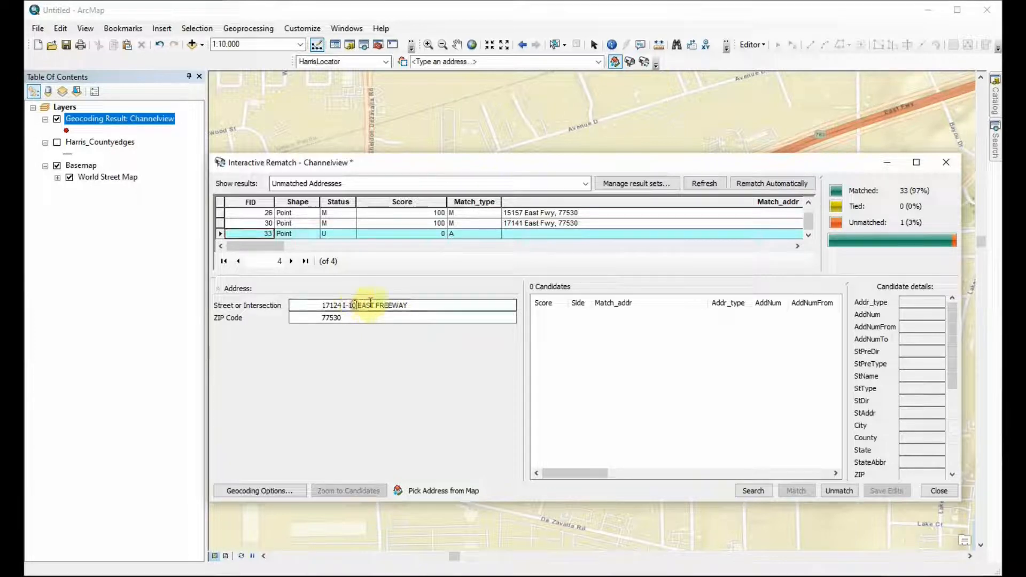
key("BackSpace")
key("BackSpace")
key("BackSpace")
key("BackSpace")
key("BackSpace")
key("Return")
left_click(789, 491)
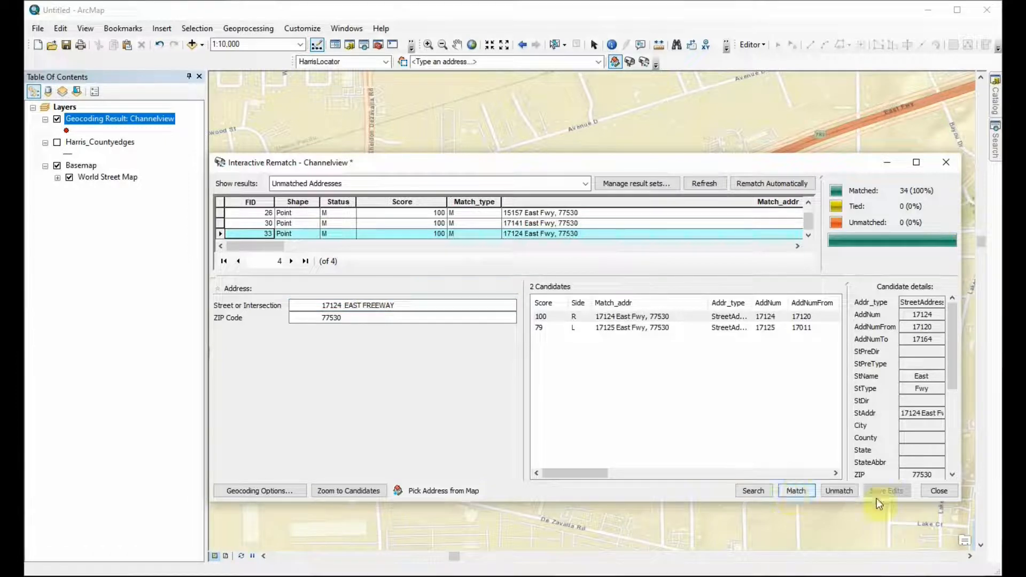
left_click(934, 491)
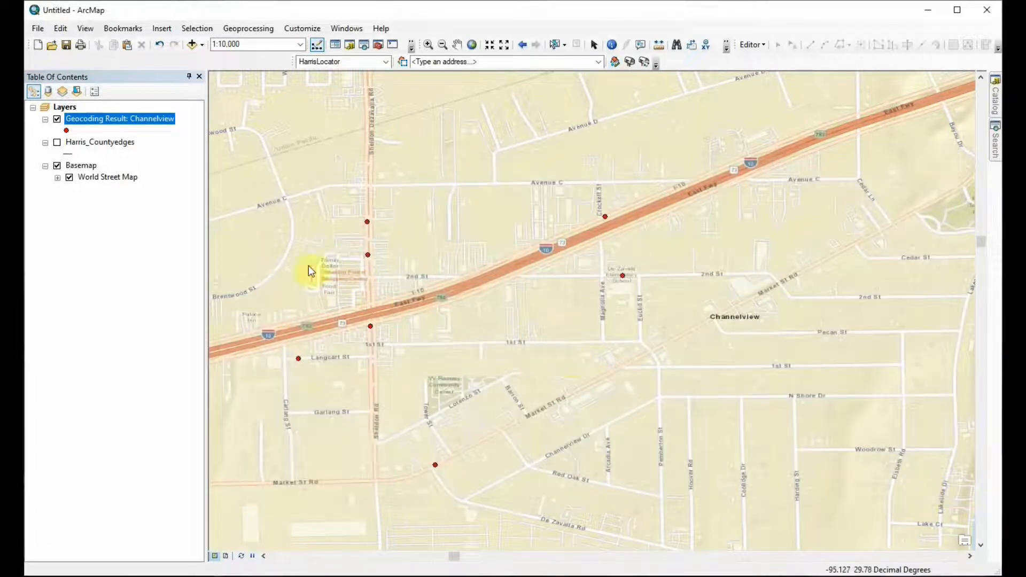
Step: Open the Channelview result's attribute table, show all records, and review the match fields and X/Y coordinates
right_click(132, 120)
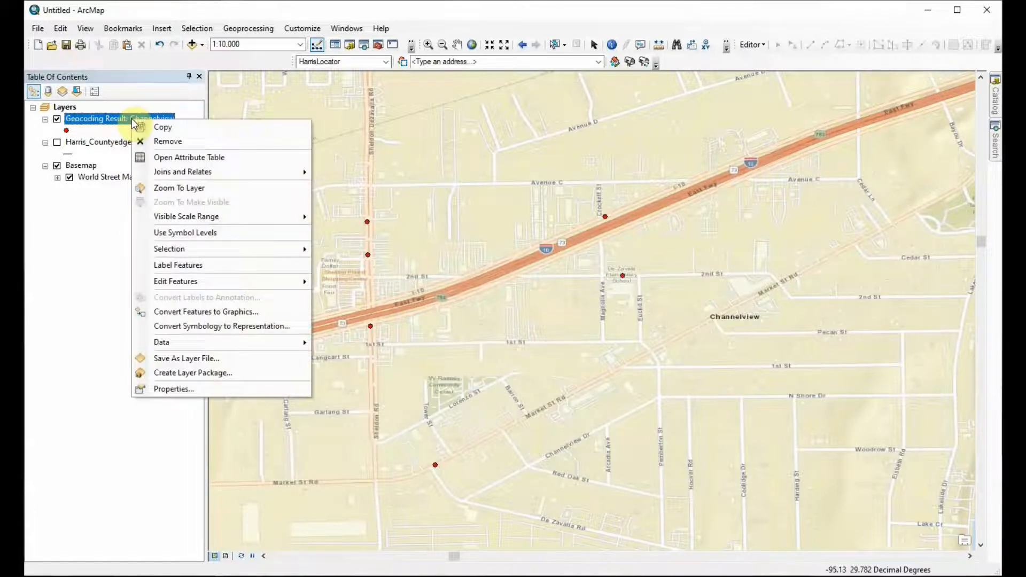
left_click(176, 157)
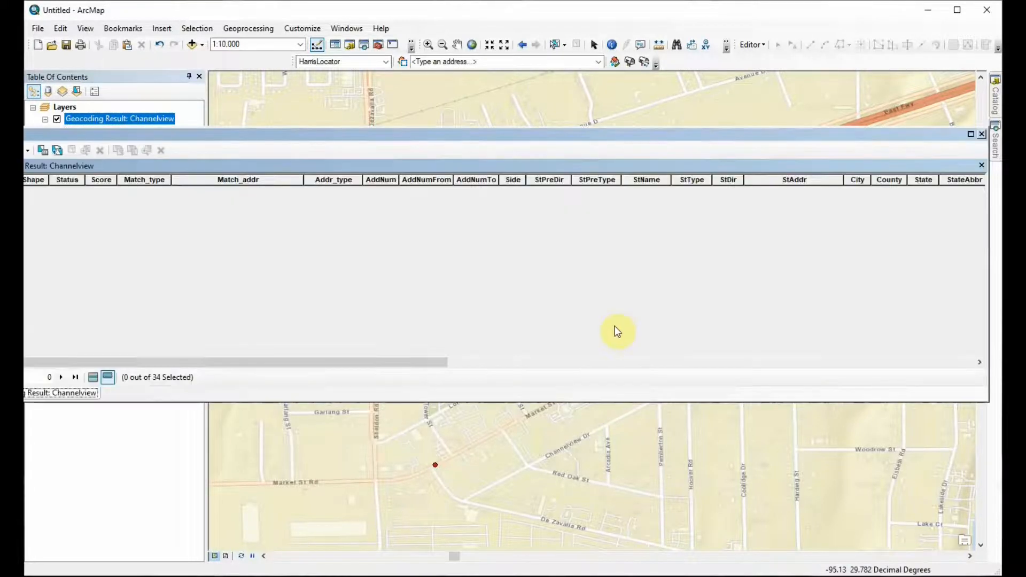
left_click(95, 377)
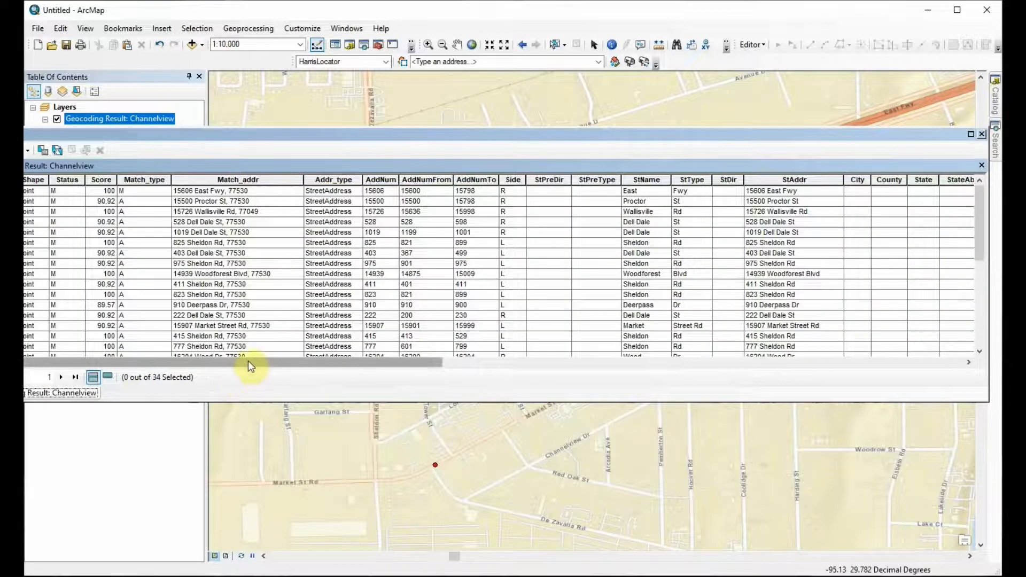
left_click_drag(333, 364, 482, 358)
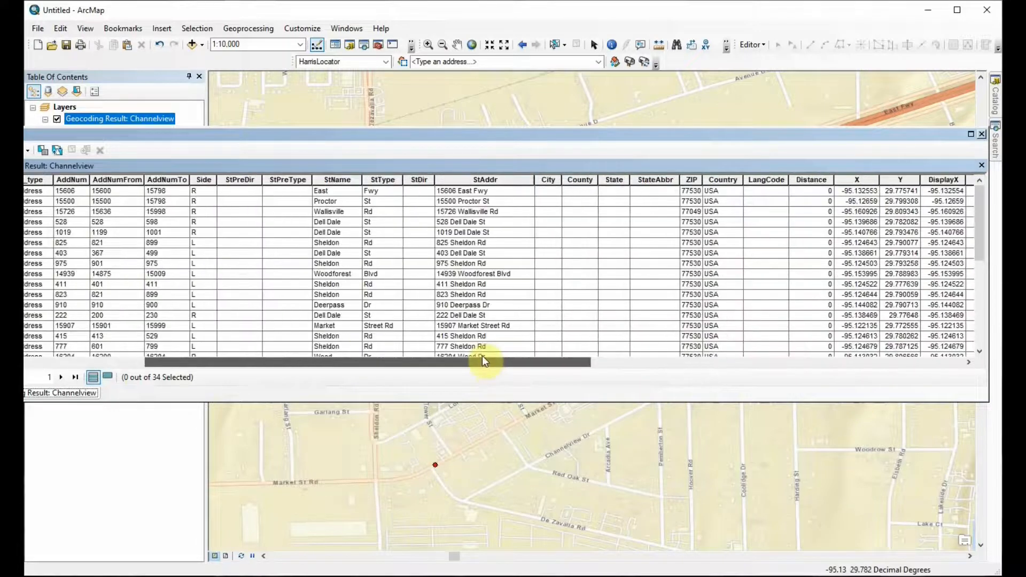
Step: Close the attribute table and label the Channelview geocoding result's features using the Match_addr field
left_click(983, 136)
scroll(406, 382, "up", 2)
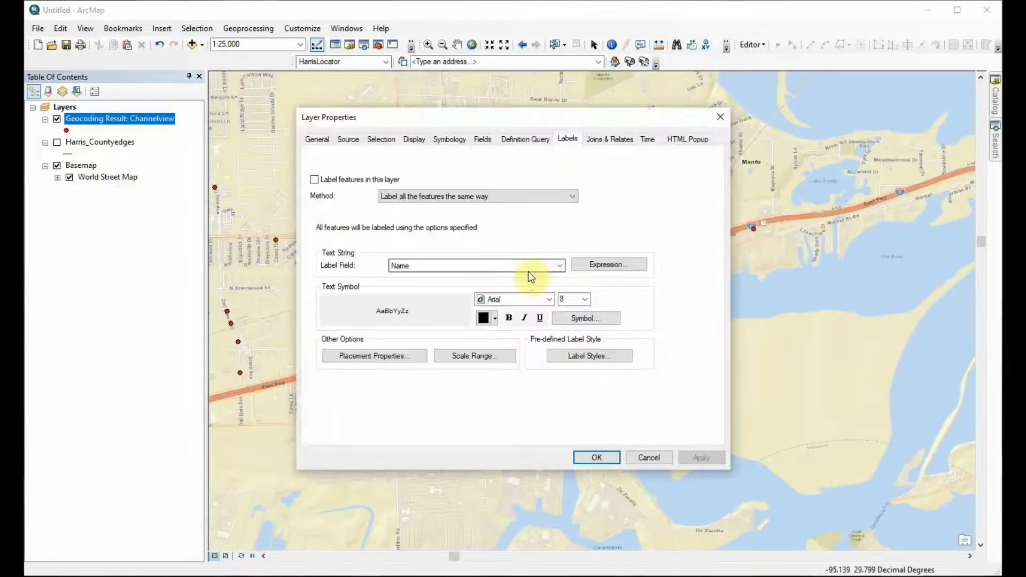
left_click(526, 272)
scroll(502, 323, "down", 3)
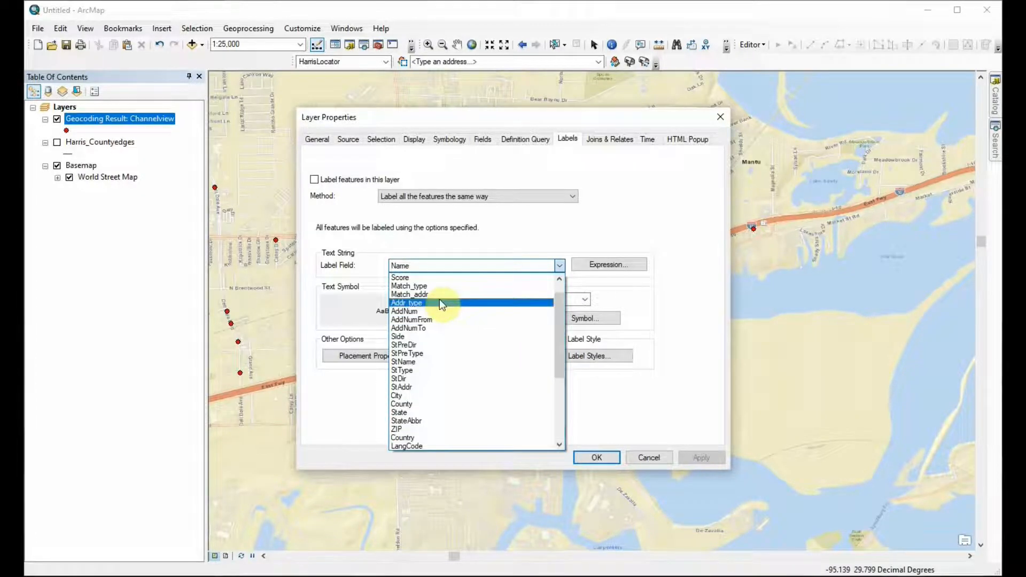
left_click(437, 294)
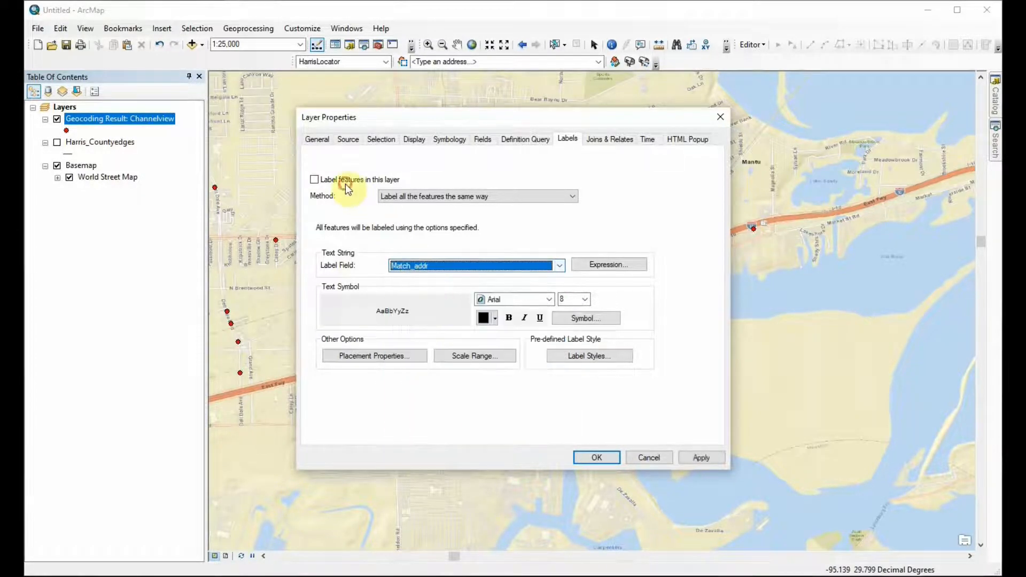
left_click(345, 182)
left_click(596, 458)
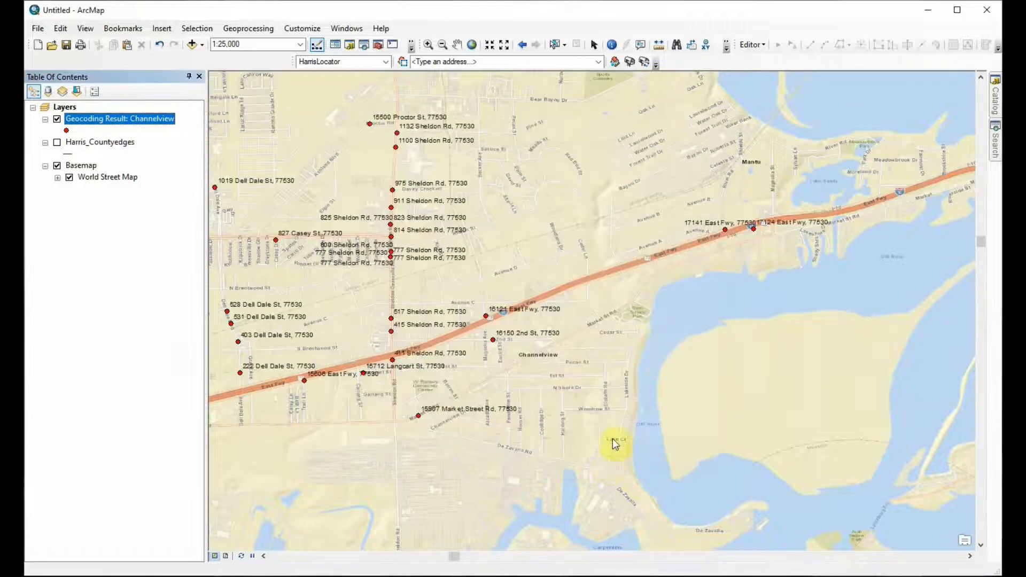
Step: Make the Channelview result's labels bold and set their font size to 10
right_click(104, 120)
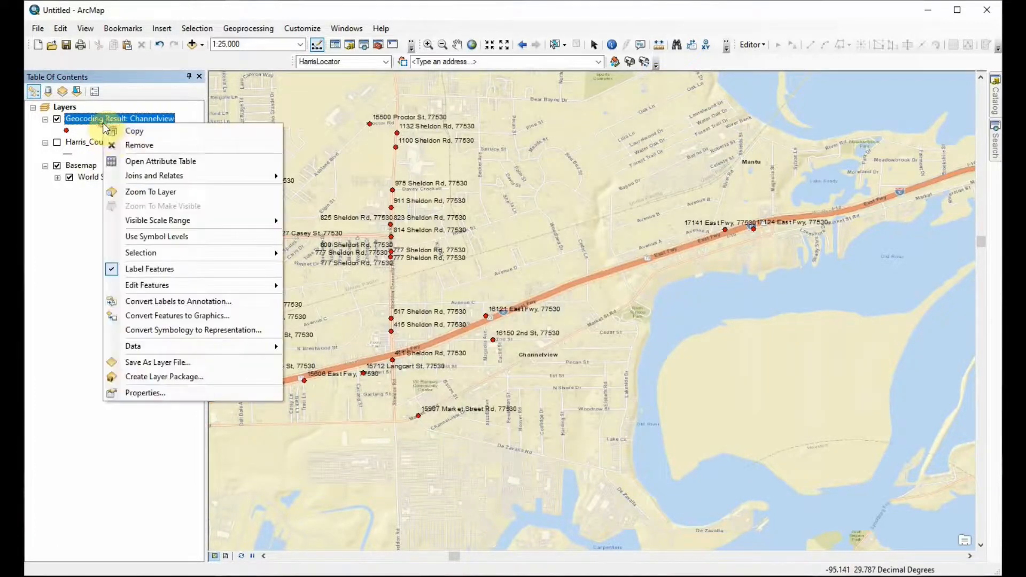
left_click(178, 398)
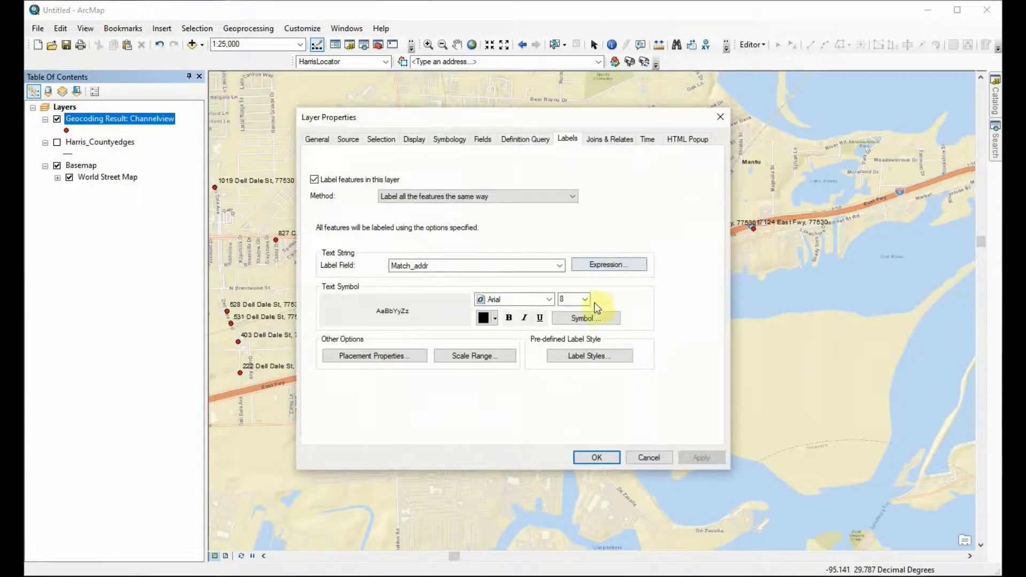
left_click(584, 300)
left_click(575, 329)
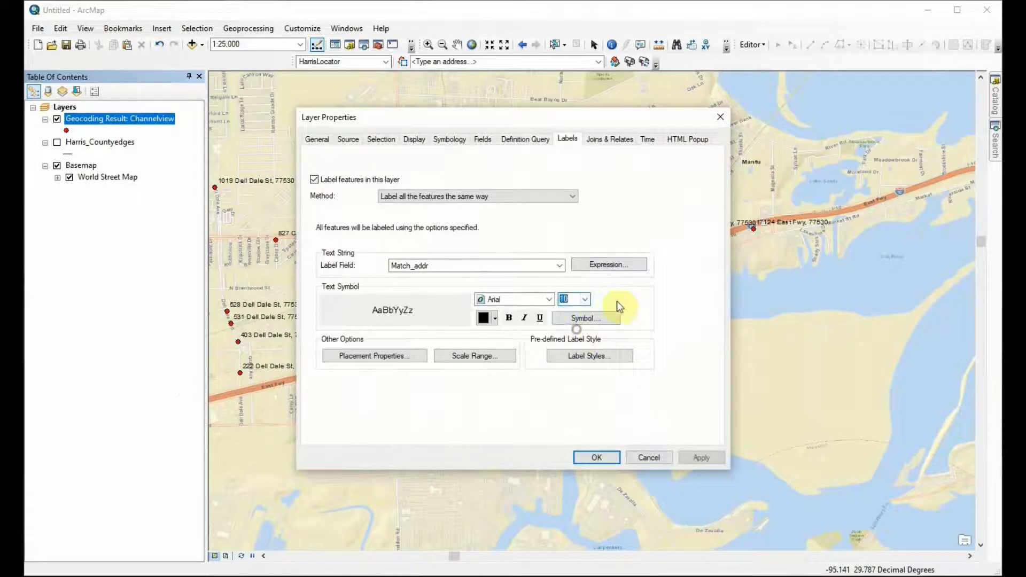
left_click(508, 318)
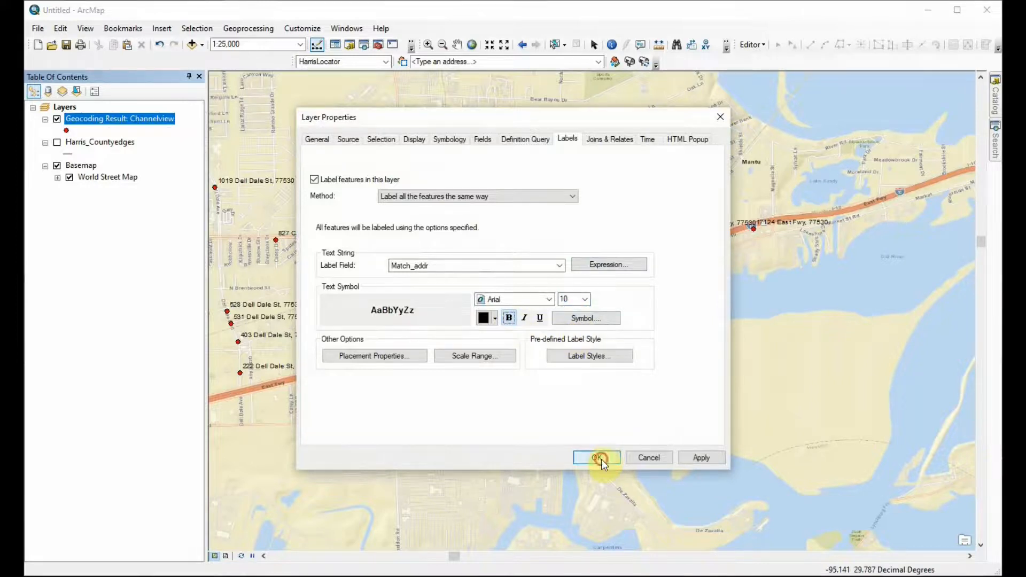
left_click(598, 458)
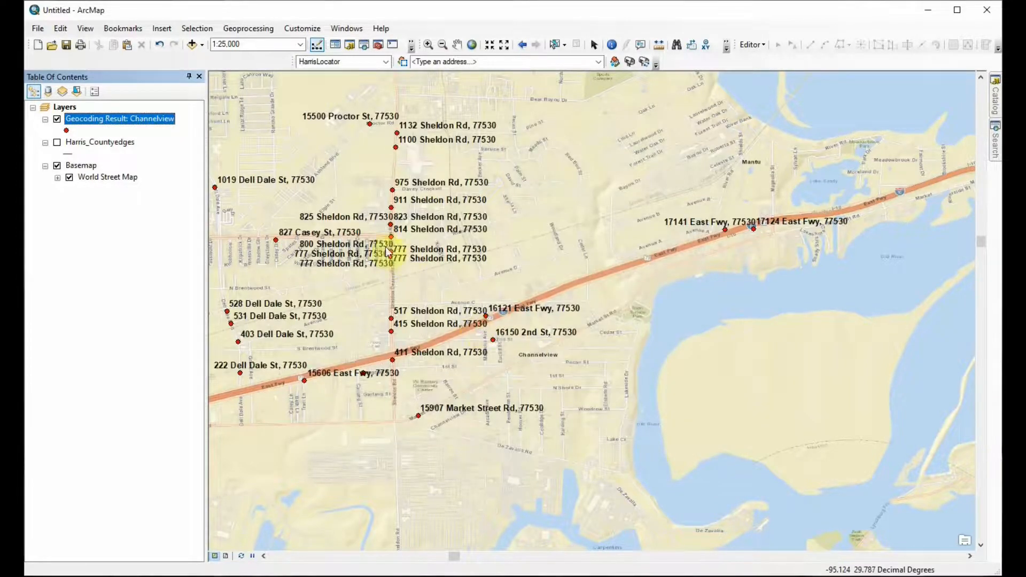
Step: Examine the labelled address points on the map around Sheldon Rd, Dell Dale St and East Fwy
left_click(457, 45)
left_click_drag(514, 287, 672, 294)
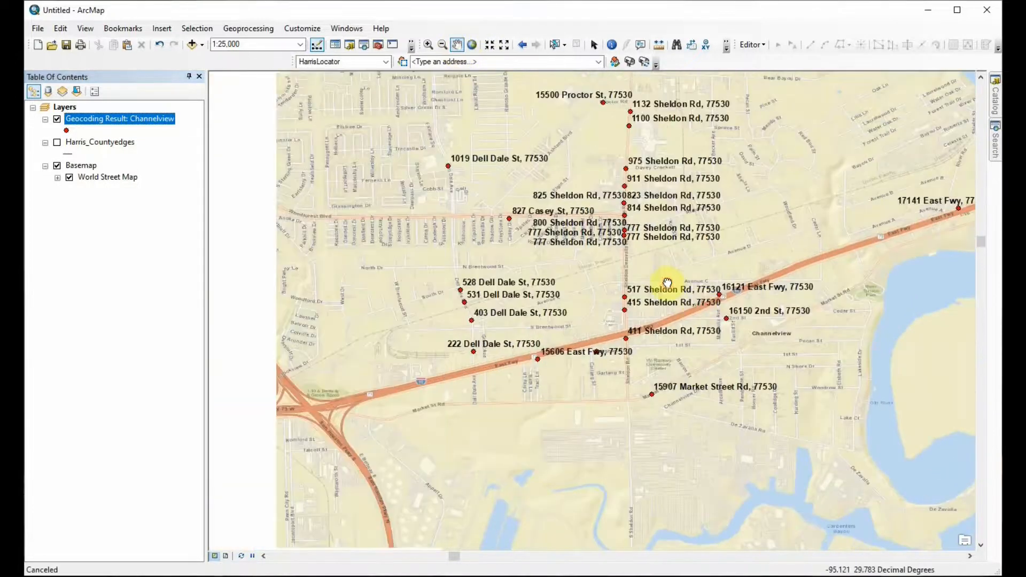
scroll(479, 372, "up", 3)
scroll(479, 371, "down", 3)
scroll(479, 371, "down", 3)
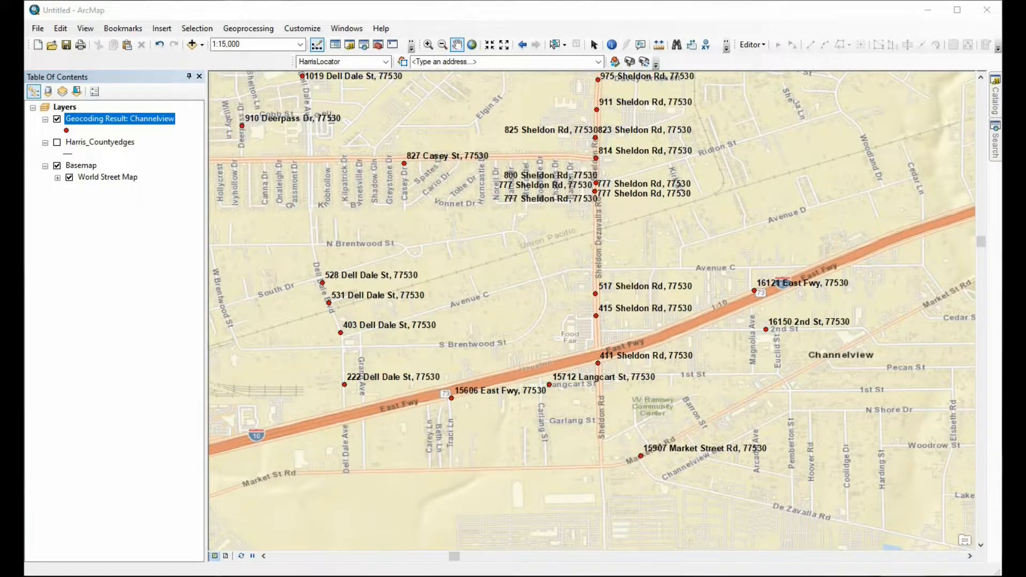
Step: Switch to the Split file in Notepad and review its source list of names and addresses against the mapped points
key("alt+Tab")
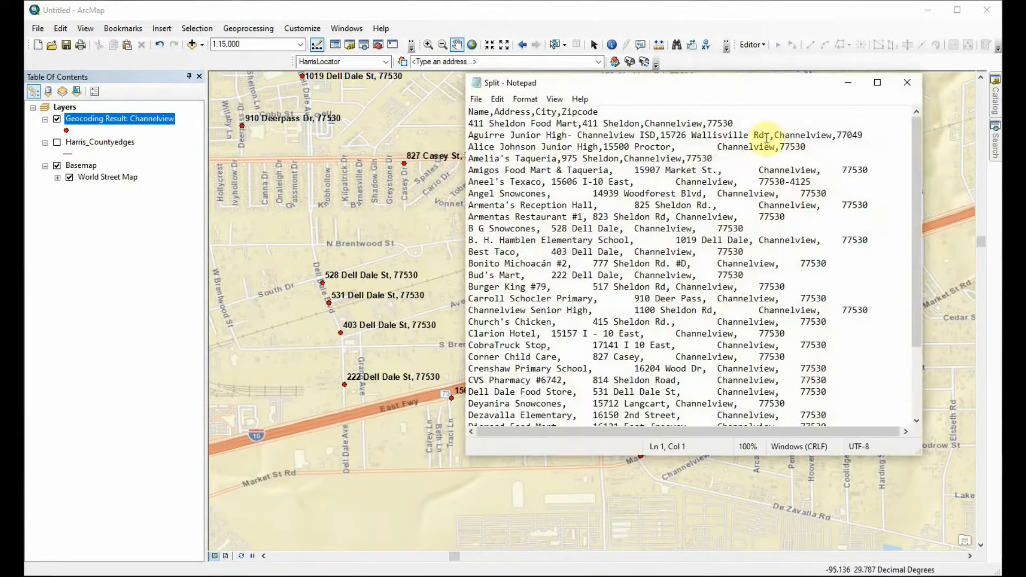
scroll(765, 190, "down", 1)
scroll(765, 189, "up", 1)
scroll(765, 190, "down", 3)
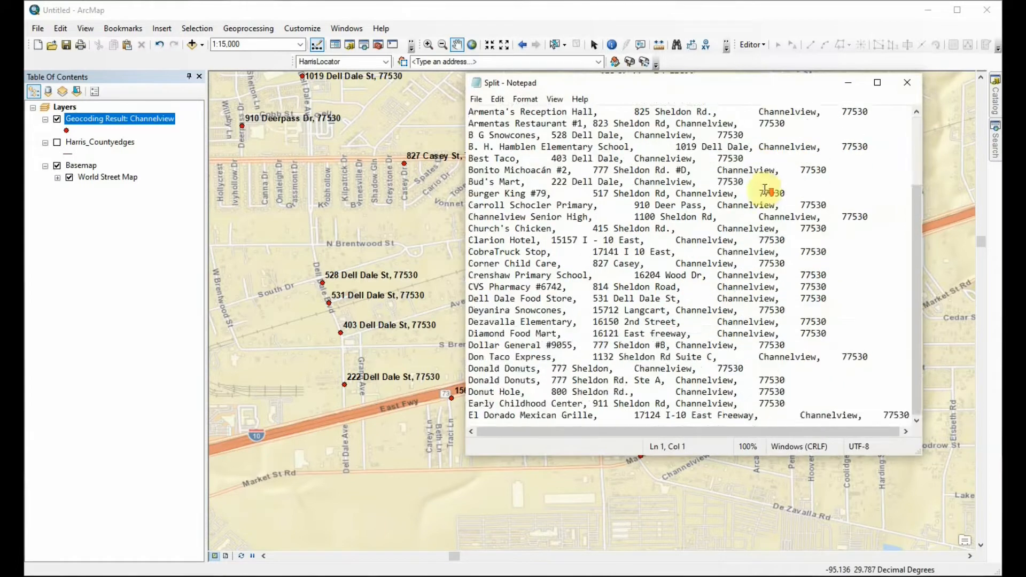
scroll(765, 190, "up", 1)
scroll(765, 190, "up", 2)
scroll(765, 189, "down", 3)
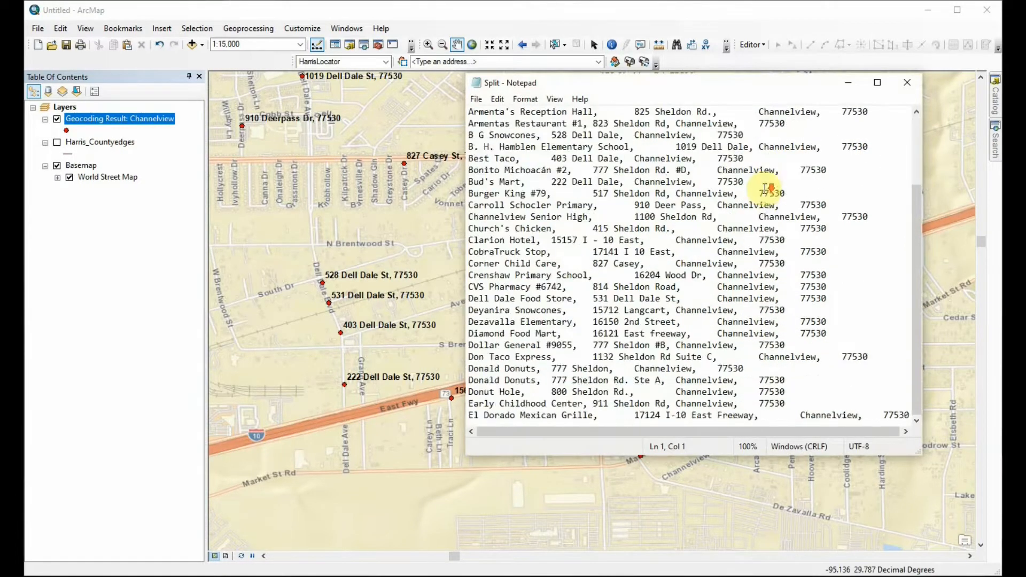